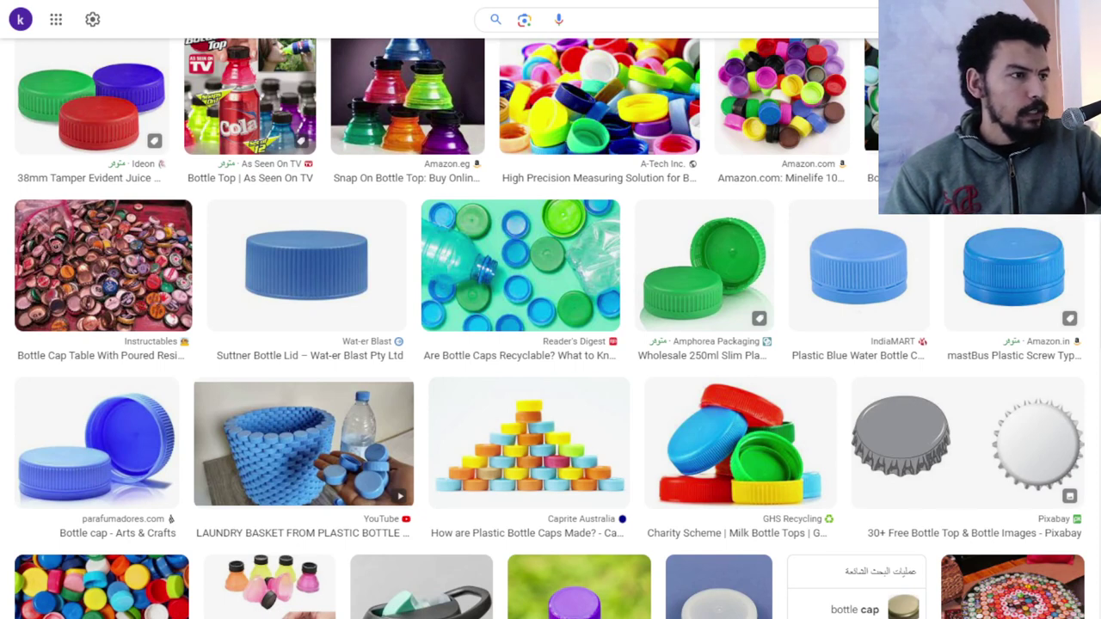
- Open the 'About Cap Sizes & Neck Finishes' chart from the bottle-cap image results
{"action": "scroll", "coordinate": [880, 312], "scroll_direction": "down", "scroll_amount": 4}
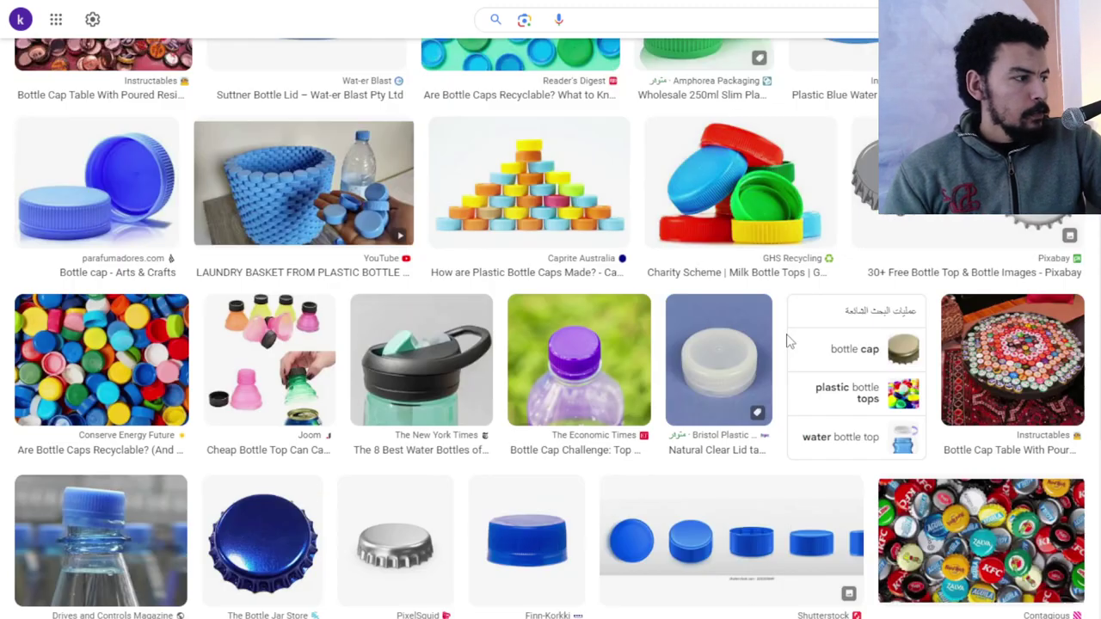
{"action": "scroll", "coordinate": [731, 297], "scroll_direction": "down", "scroll_amount": 2}
{"action": "scroll", "coordinate": [581, 282], "scroll_direction": "down", "scroll_amount": 2}
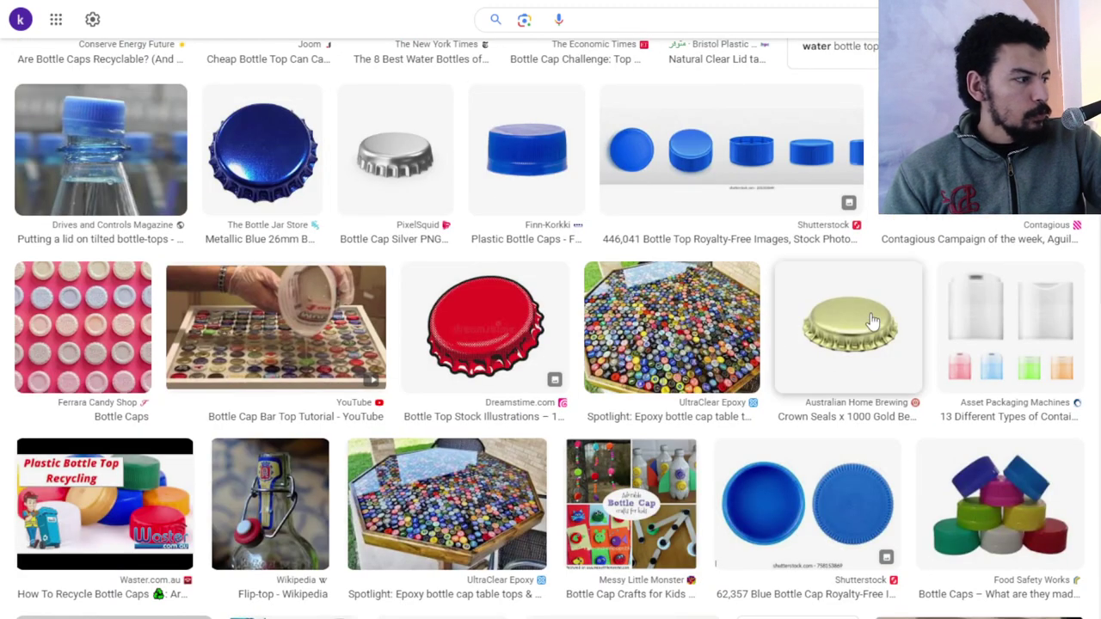
{"action": "scroll", "coordinate": [787, 153], "scroll_direction": "up", "scroll_amount": 1}
{"action": "scroll", "coordinate": [786, 154], "scroll_direction": "up", "scroll_amount": 1}
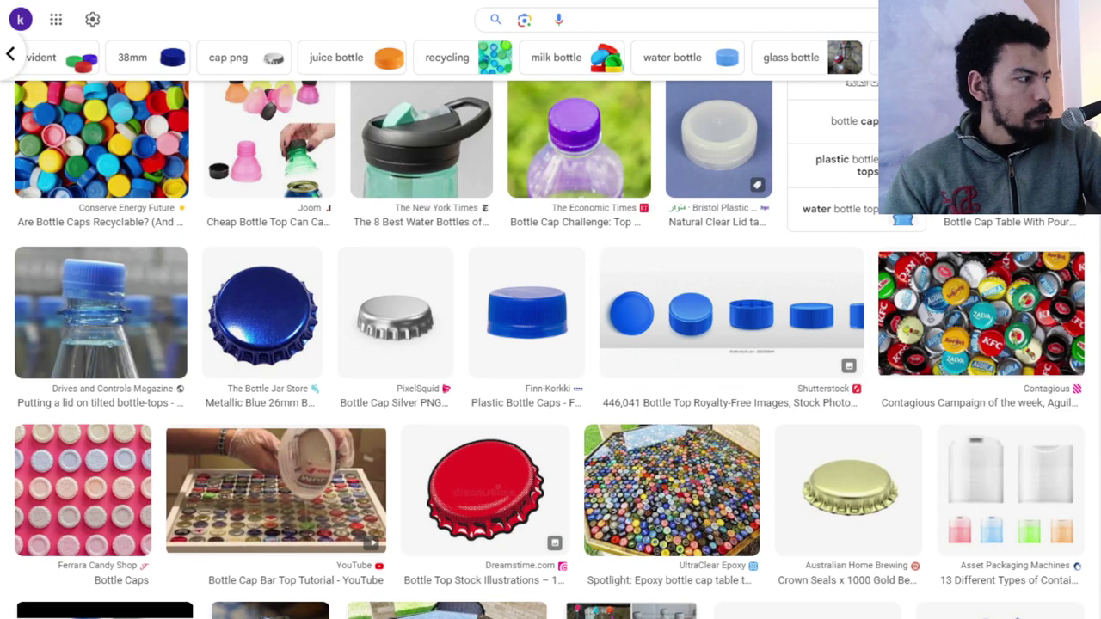
{"action": "scroll", "coordinate": [361, 146], "scroll_direction": "down", "scroll_amount": 4}
{"action": "left_click", "coordinate": [344, 145]}
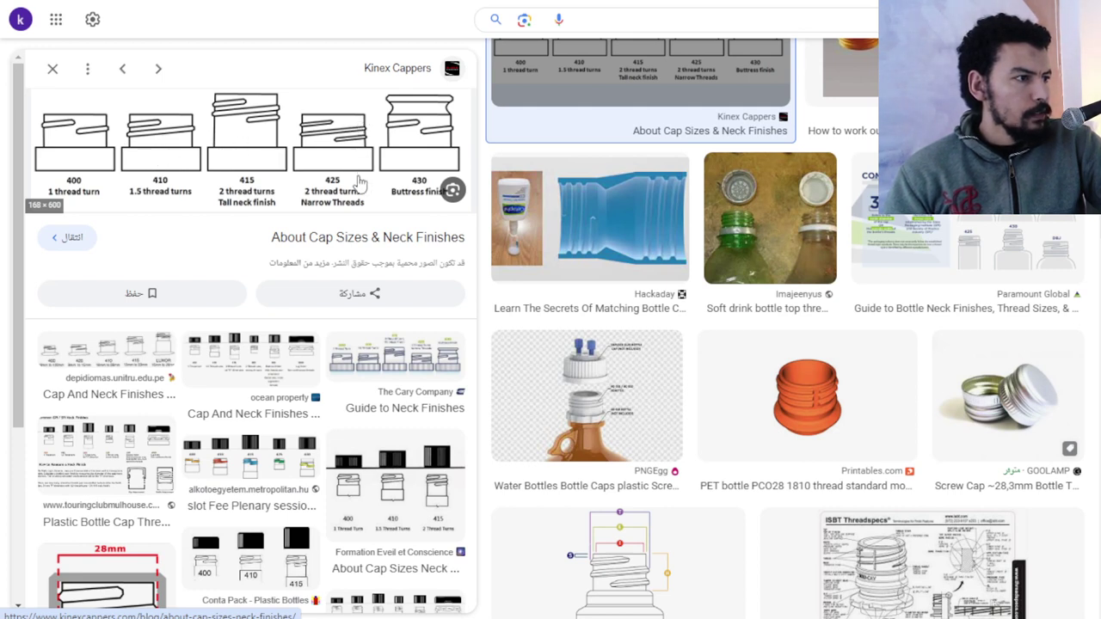
- Browse the related neck-finish images beside the preview, then switch to the empty Blender scene
{"action": "scroll", "coordinate": [1061, 249], "scroll_direction": "down", "scroll_amount": 3}
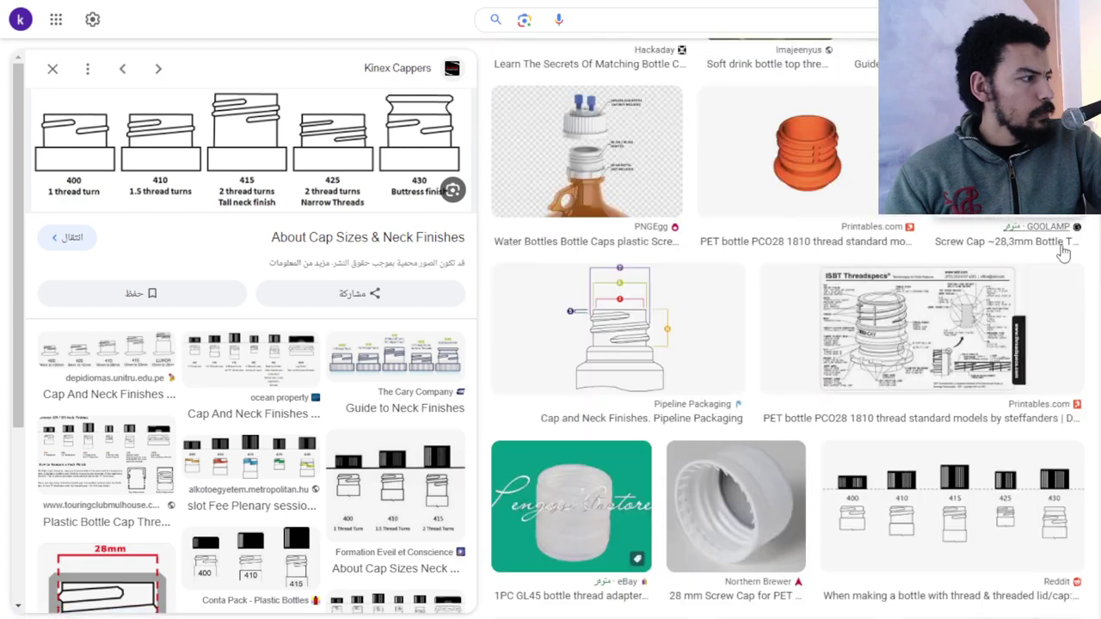
{"action": "scroll", "coordinate": [1037, 280], "scroll_direction": "down", "scroll_amount": 2}
{"action": "scroll", "coordinate": [681, 364], "scroll_direction": "up", "scroll_amount": 3}
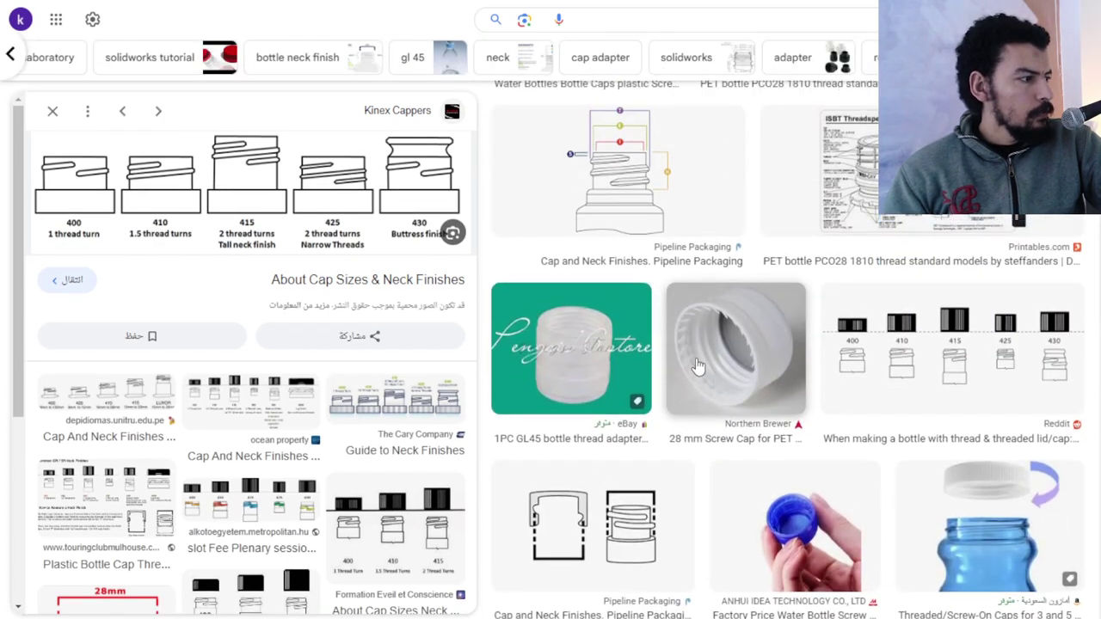
{"action": "scroll", "coordinate": [696, 368], "scroll_direction": "up", "scroll_amount": 5}
{"action": "key", "text": "alt+Tab"}
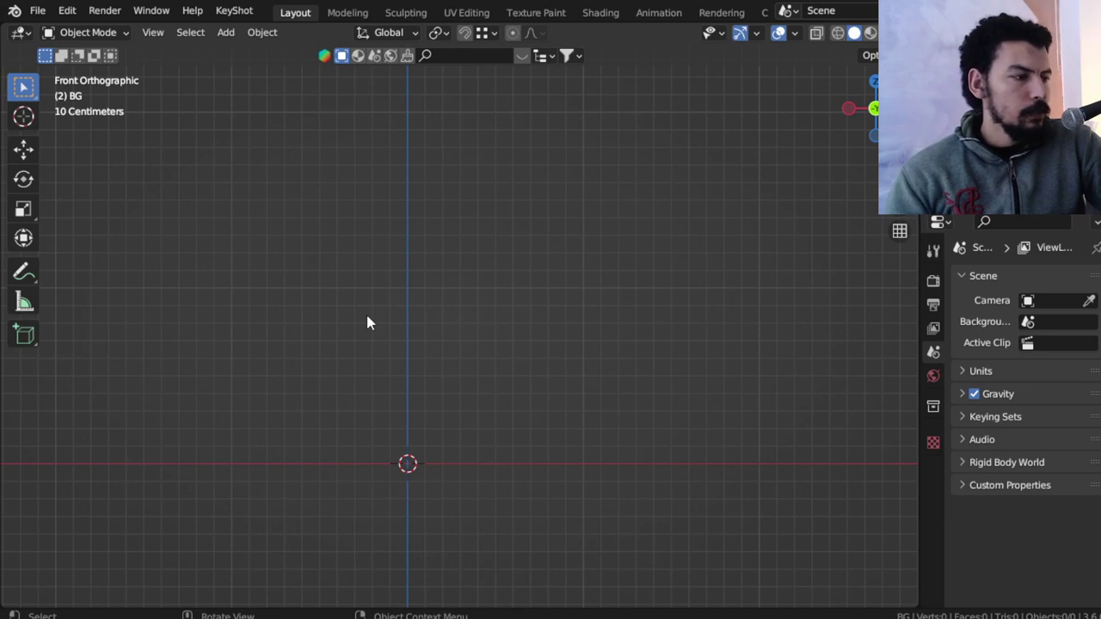
- Add a plane and rotate it 90° on X to stand upright facing front
{"action": "key", "text": "shift+a"}
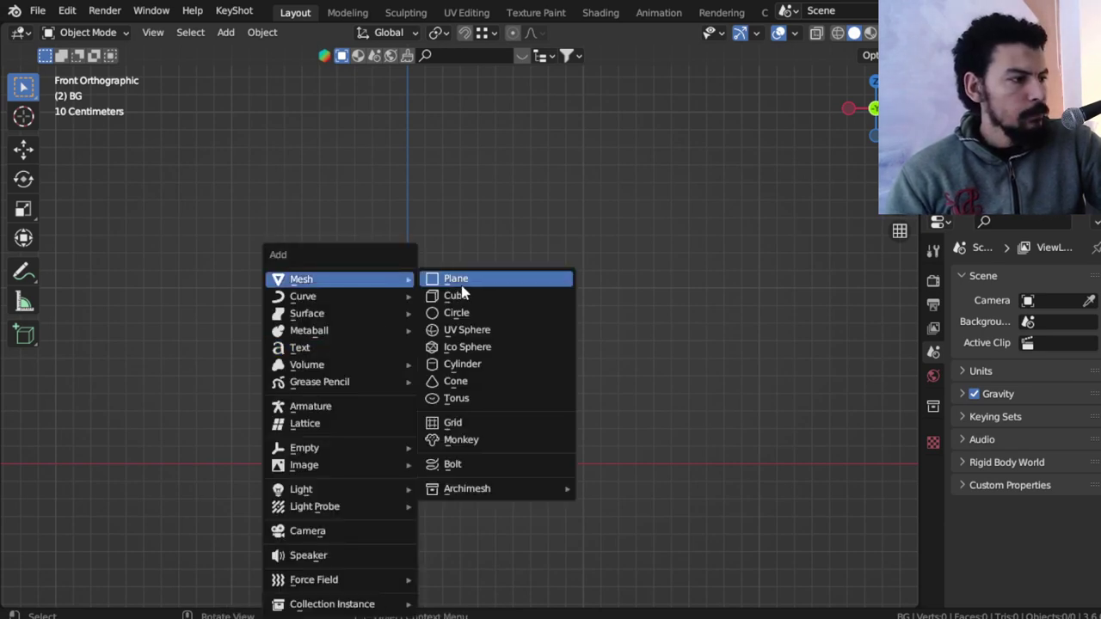
{"action": "left_click", "coordinate": [463, 284]}
{"action": "middle_click_drag", "start_coordinate": [519, 391], "coordinate": [533, 307], "text": "shift"}
{"action": "scroll", "coordinate": [533, 307], "scroll_direction": "up", "scroll_amount": 2}
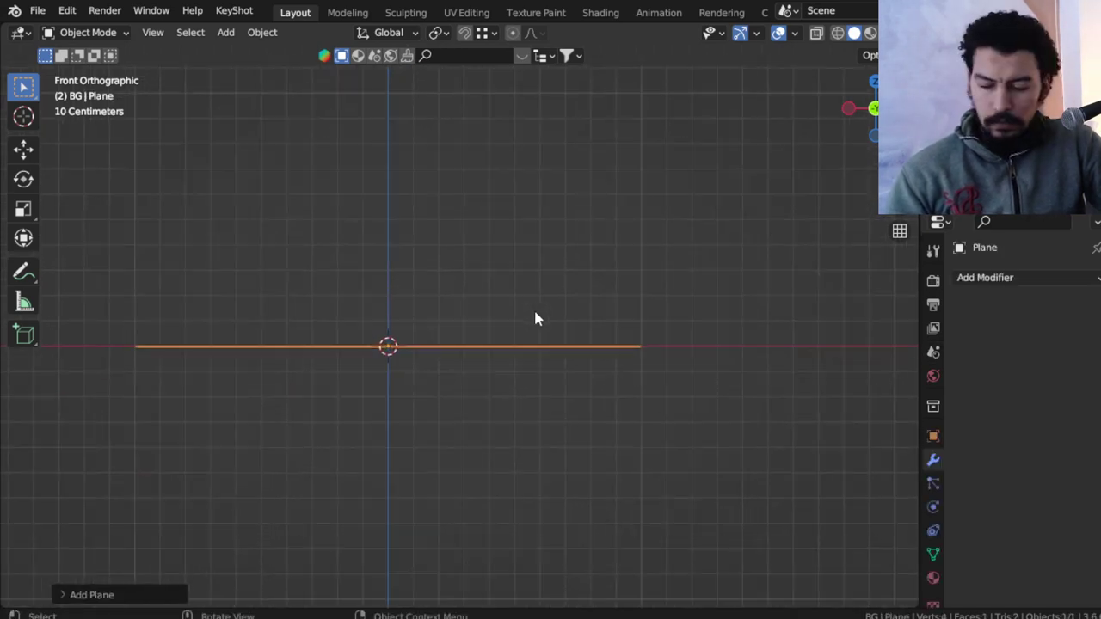
{"action": "type", "text": "rx90"}
{"action": "key", "text": "Return"}
- Add two horizontal loop cuts squeezed together vertically, plus a vertical loop cut near the right
{"action": "key", "text": "Tab"}
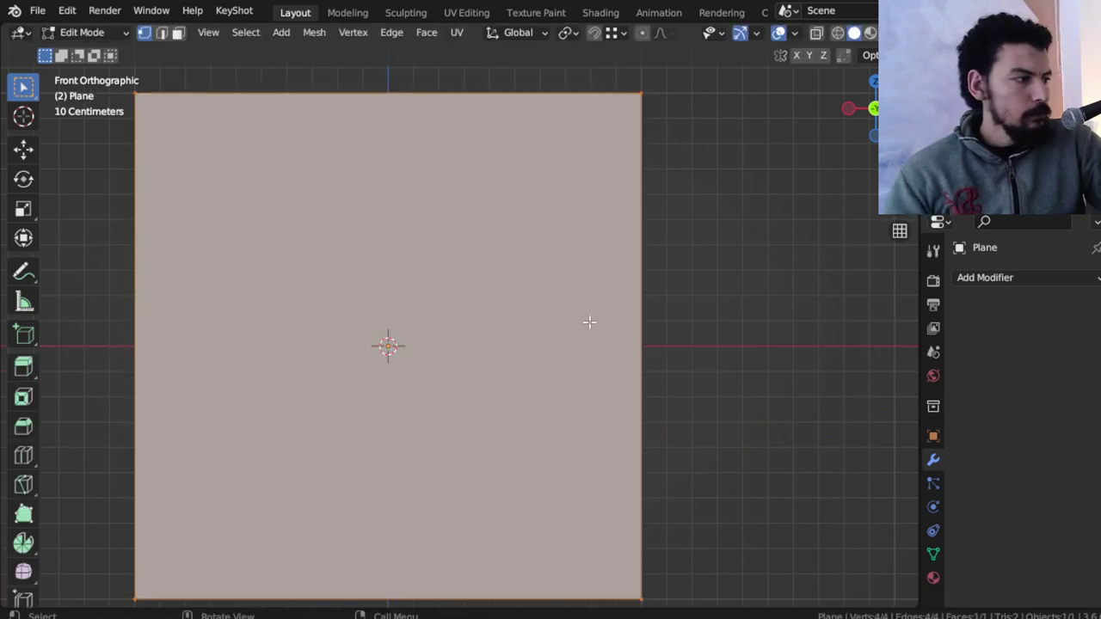
{"action": "scroll", "coordinate": [588, 336], "scroll_direction": "down", "scroll_amount": 3}
{"action": "key", "text": "ctrl+r"}
{"action": "scroll", "coordinate": [564, 335], "scroll_direction": "up", "scroll_amount": 1}
{"action": "left_click", "coordinate": [565, 336]}
{"action": "right_click", "coordinate": [555, 317]}
{"action": "key", "text": "s"}
{"action": "key", "text": "z"}
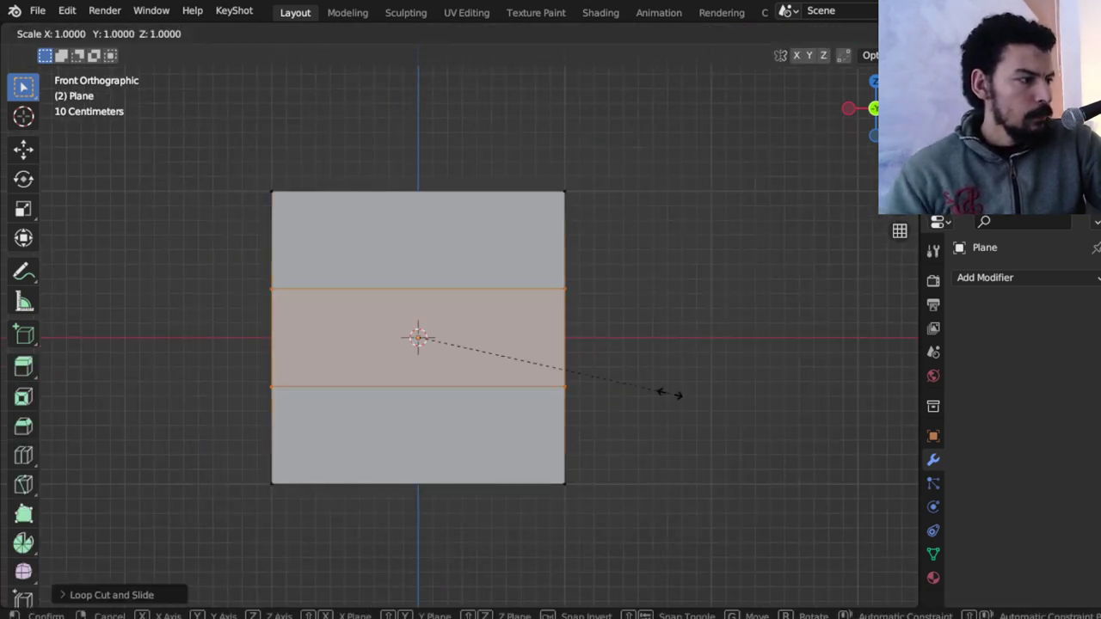
{"action": "left_click", "coordinate": [591, 366]}
{"action": "key", "text": "ctrl+r"}
{"action": "left_click", "coordinate": [511, 301]}
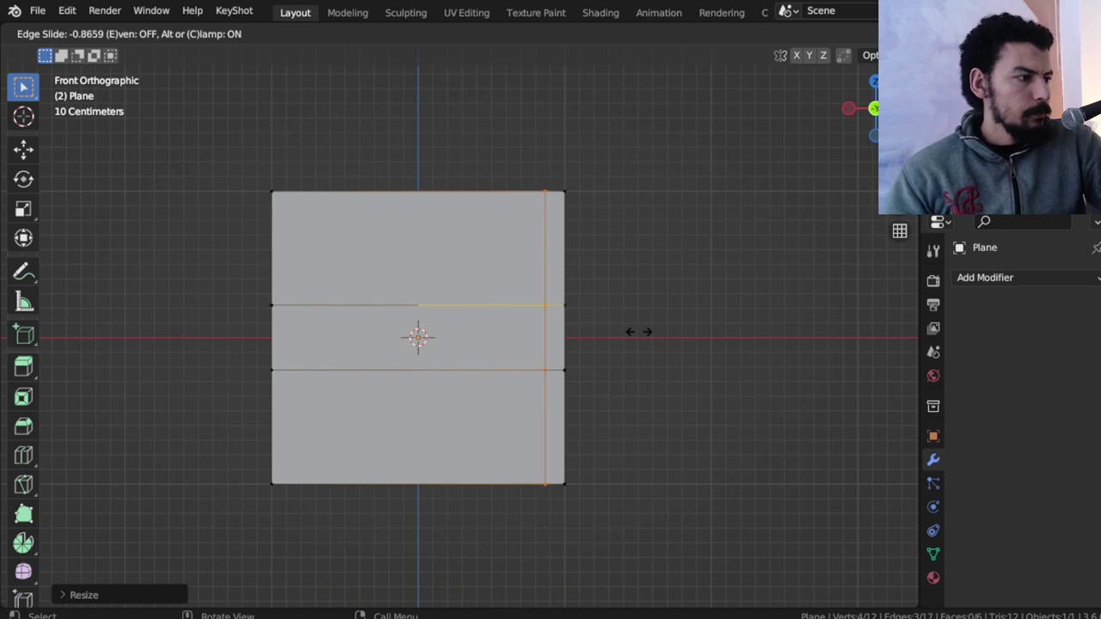
{"action": "left_click", "coordinate": [632, 331]}
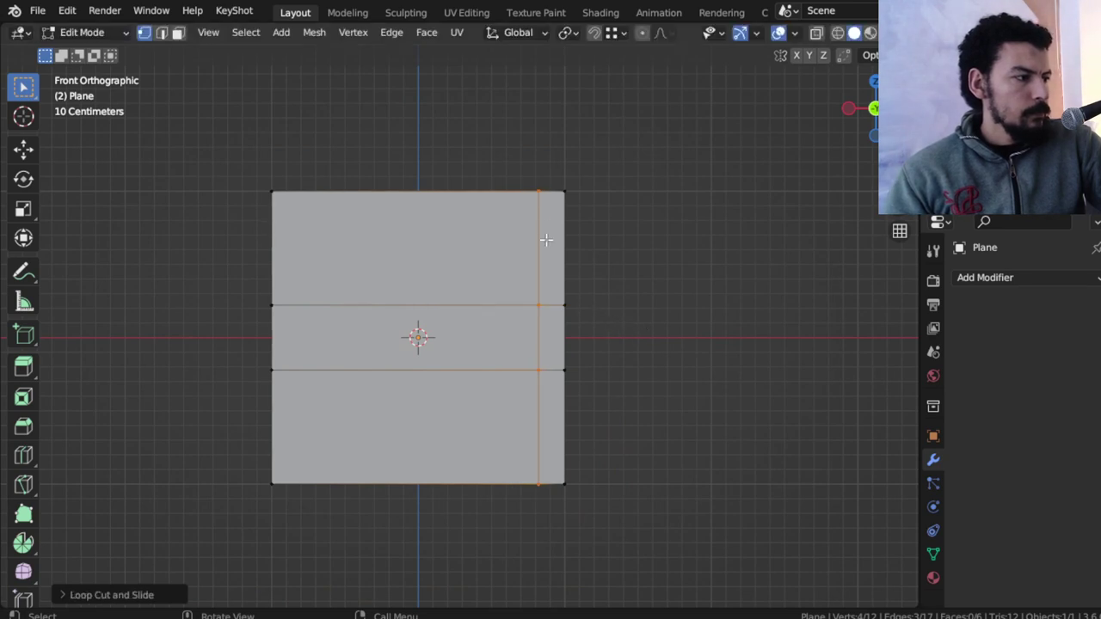
- Delete the top, left, bottom and right outer vertices, leaving a thin strip
{"action": "left_click", "coordinate": [545, 192], "text": "alt"}
{"action": "left_click", "coordinate": [276, 339], "text": "alt+shift"}
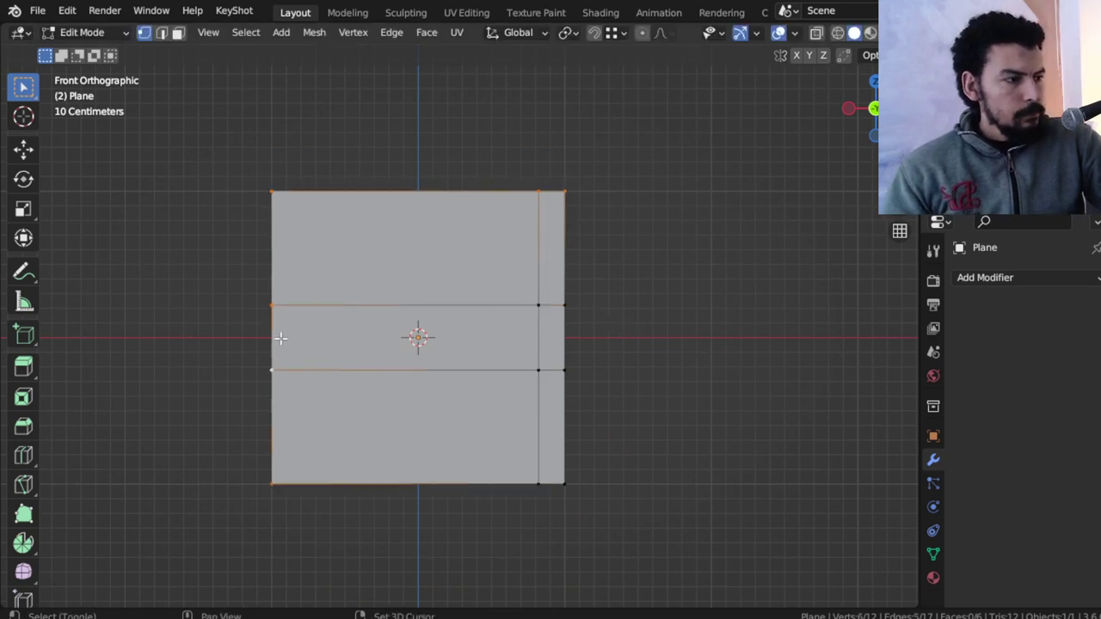
{"action": "key", "text": "x"}
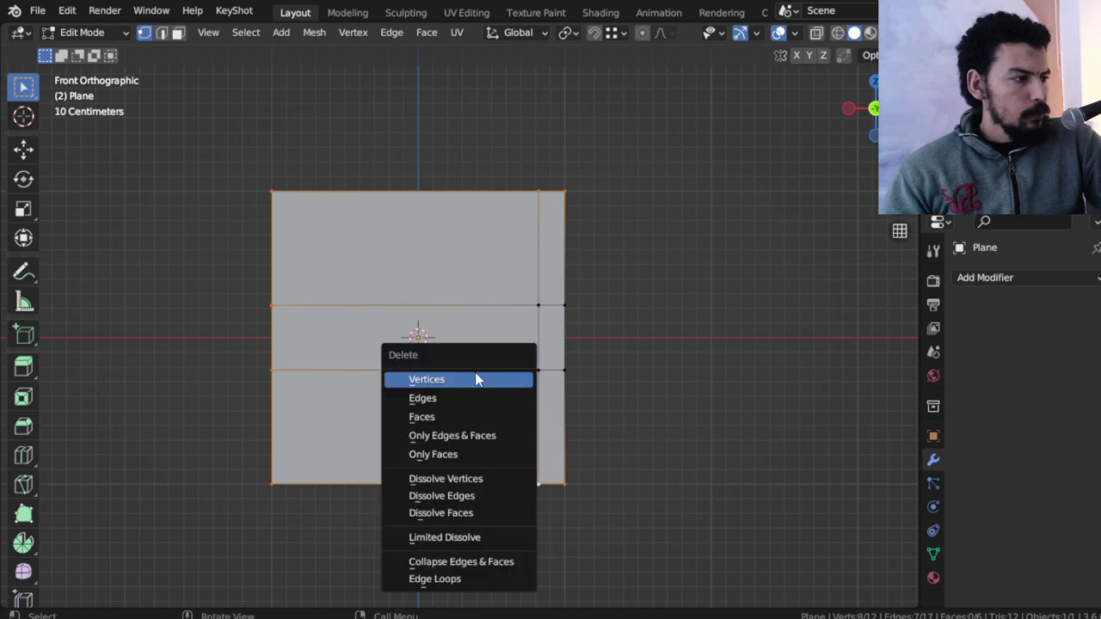
{"action": "left_click", "coordinate": [475, 380]}
{"action": "middle_click_drag", "start_coordinate": [521, 354], "coordinate": [470, 334], "text": "shift"}
- Delete the leftover edge to leave a bracket outline and raise it along Z
{"action": "key", "text": "x"}
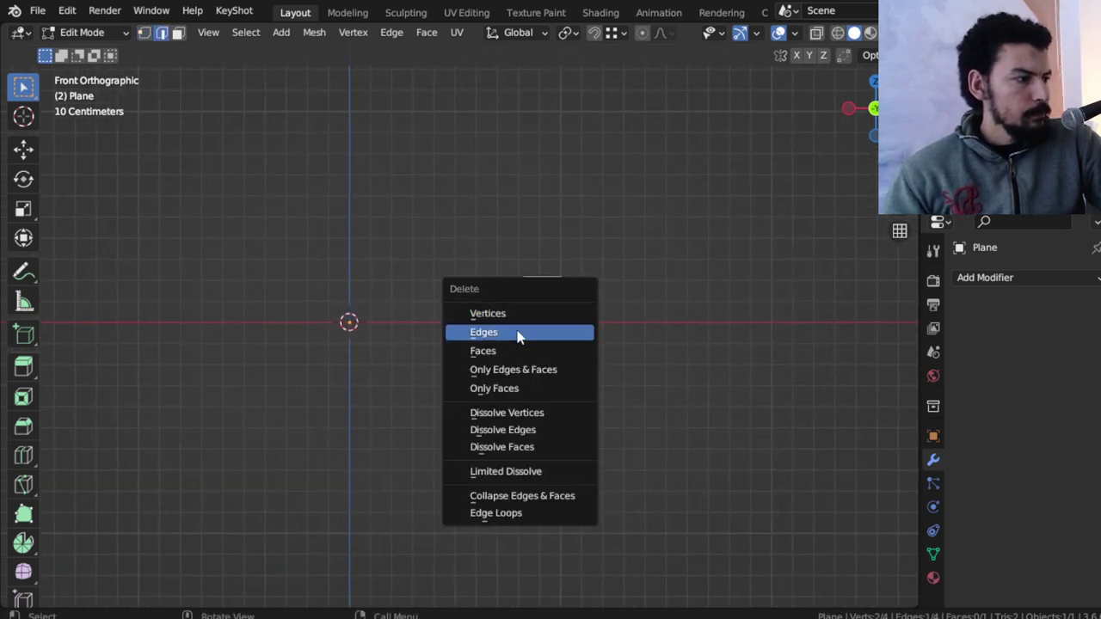
{"action": "left_click", "coordinate": [518, 337]}
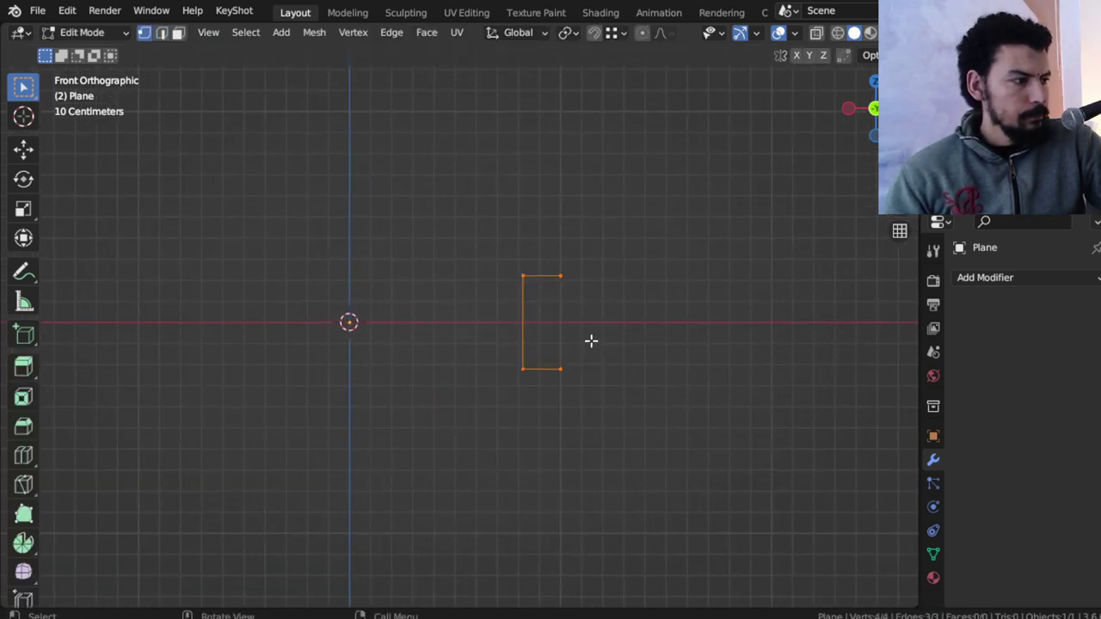
{"action": "key", "text": "g"}
{"action": "key", "text": "z"}
{"action": "left_click", "coordinate": [575, 286]}
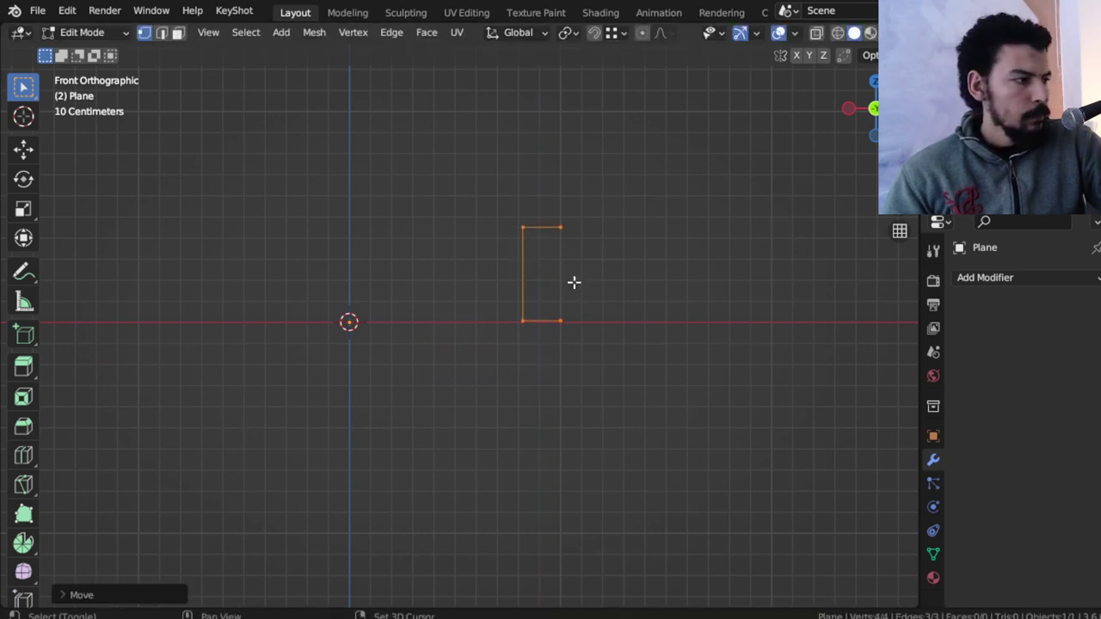
- Extrude a new point from the bracket's top-right vertex
{"action": "mouse_move", "coordinate": [573, 283]}
{"action": "middle_mouse_down", "text": "shift"}
{"action": "mouse_move", "coordinate": [521, 341]}
{"action": "mouse_move", "coordinate": [449, 367]}
{"action": "middle_mouse_up", "text": "shift"}
{"action": "left_click", "coordinate": [531, 270]}
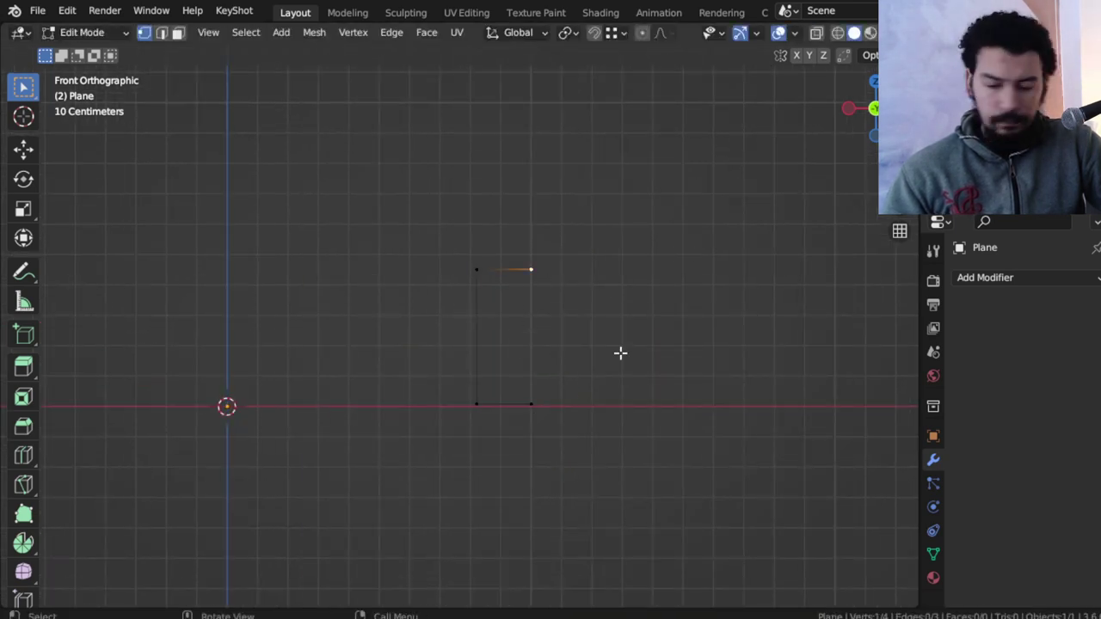
{"action": "key", "text": "e"}
{"action": "key", "text": "Escape"}
{"action": "key", "text": "s"}
{"action": "key", "text": "z"}
{"action": "key", "text": "Escape"}
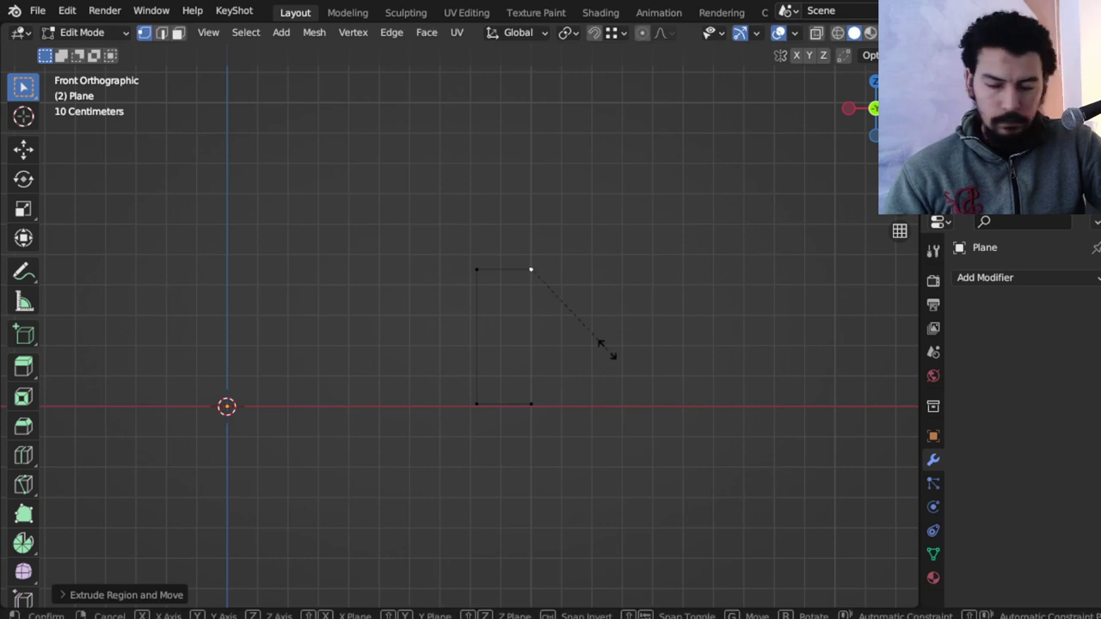
{"action": "key", "text": "s"}
{"action": "key", "text": "z"}
{"action": "key", "text": "Escape"}
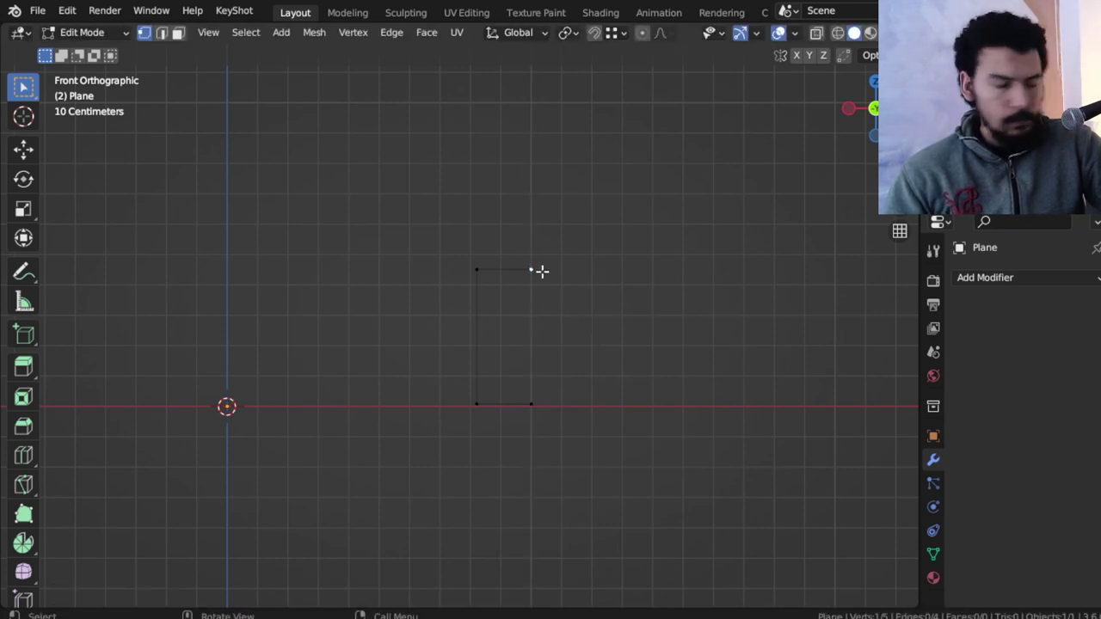
- Raise the top-right vertex along Z and lower the whole profile vertically
{"action": "key", "text": "g"}
{"action": "key", "text": "z"}
{"action": "left_click", "coordinate": [541, 225]}
{"action": "left_click", "coordinate": [535, 399]}
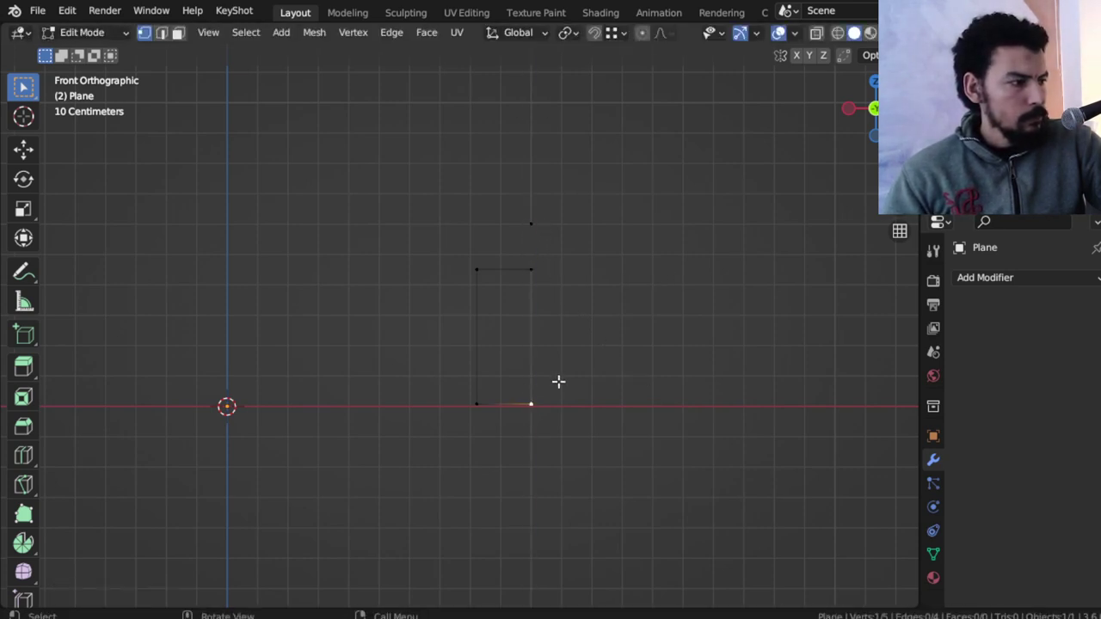
{"action": "key", "text": "a"}
{"action": "key", "text": "g"}
{"action": "key", "text": "z"}
{"action": "left_click", "coordinate": [547, 334]}
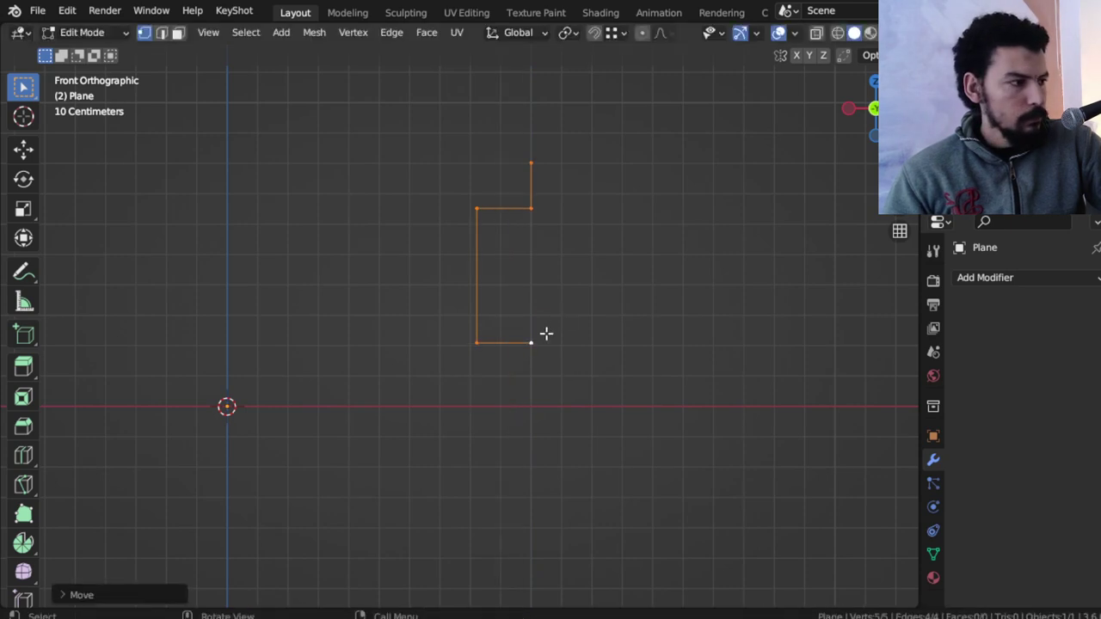
- Extrude the bottom-right vertex down to the ground axis and return to Object Mode
{"action": "left_click", "coordinate": [533, 344]}
{"action": "key", "text": "e"}
{"action": "key", "text": "z"}
{"action": "left_click", "coordinate": [565, 416]}
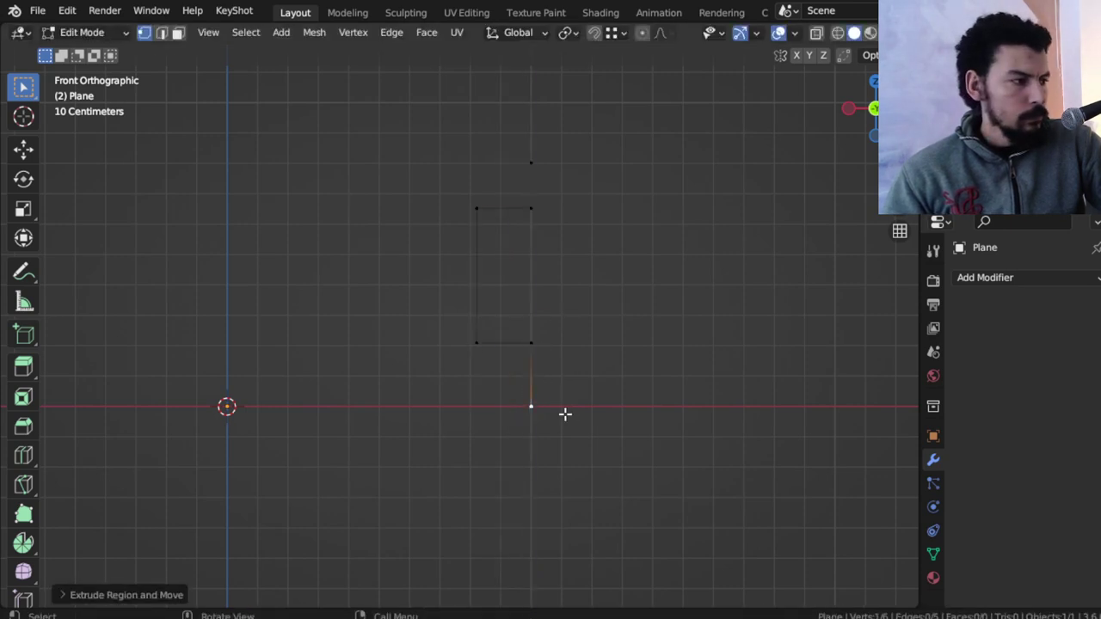
{"action": "key", "text": "Tab"}
{"action": "scroll", "coordinate": [596, 353], "scroll_direction": "down", "scroll_amount": 3}
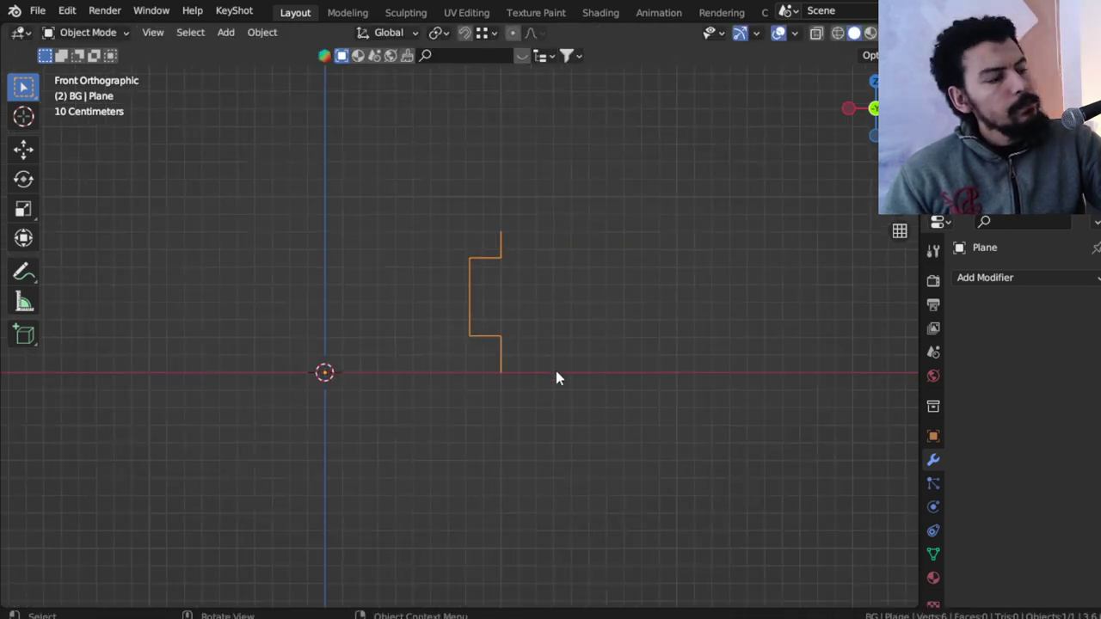
- Add a Screw modifier to the profile, revolving around the Y axis
{"action": "left_click", "coordinate": [1005, 279]}
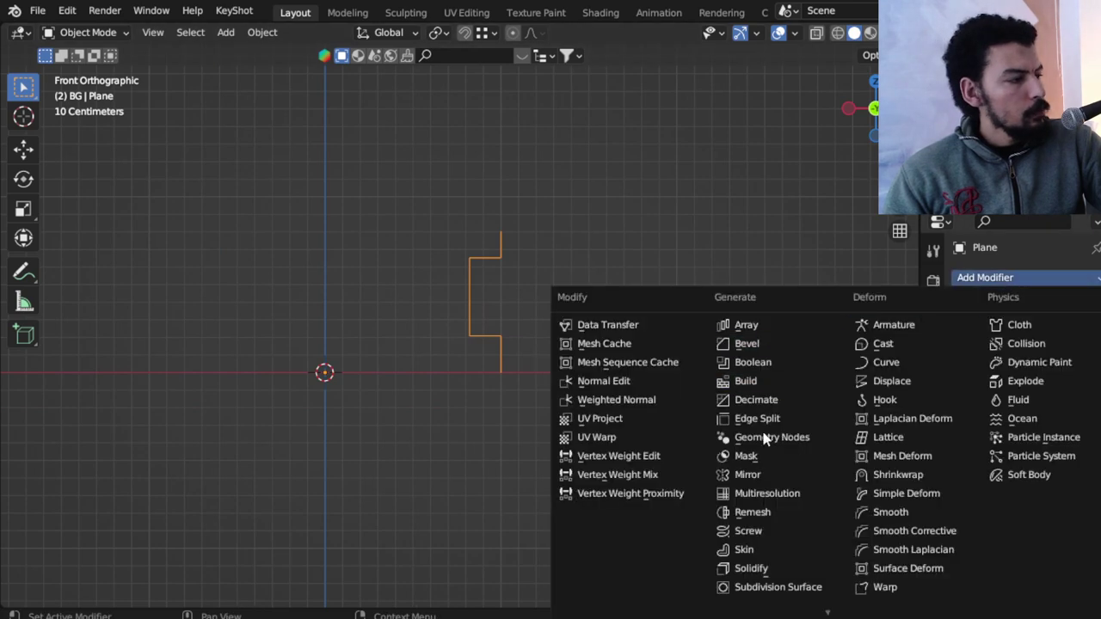
{"action": "left_click", "coordinate": [773, 533]}
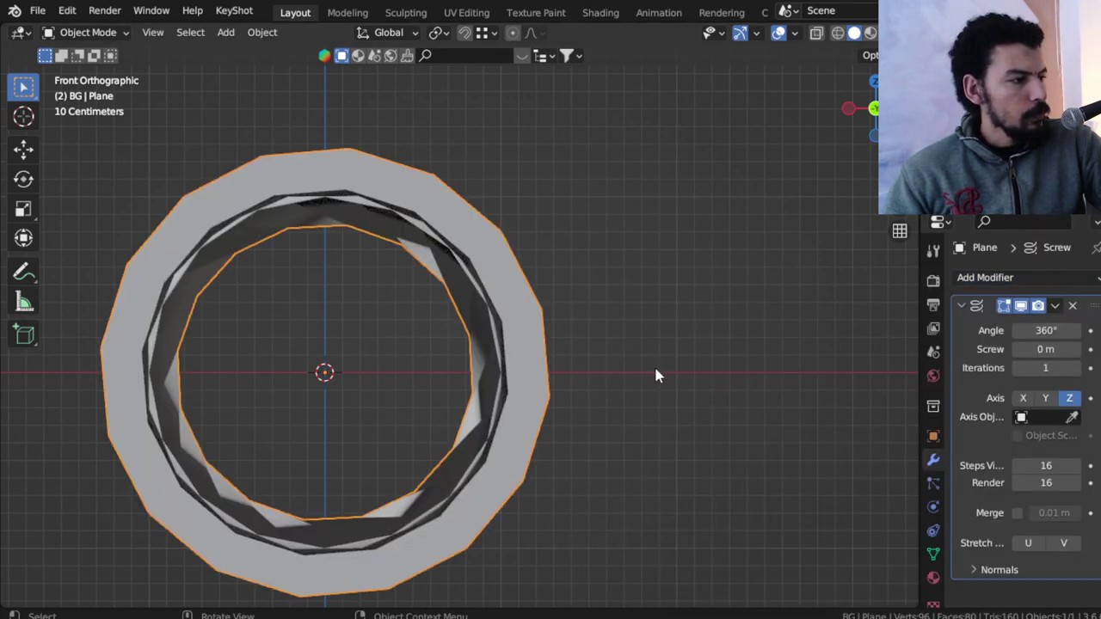
{"action": "left_click", "coordinate": [1031, 400]}
{"action": "left_click", "coordinate": [1043, 398]}
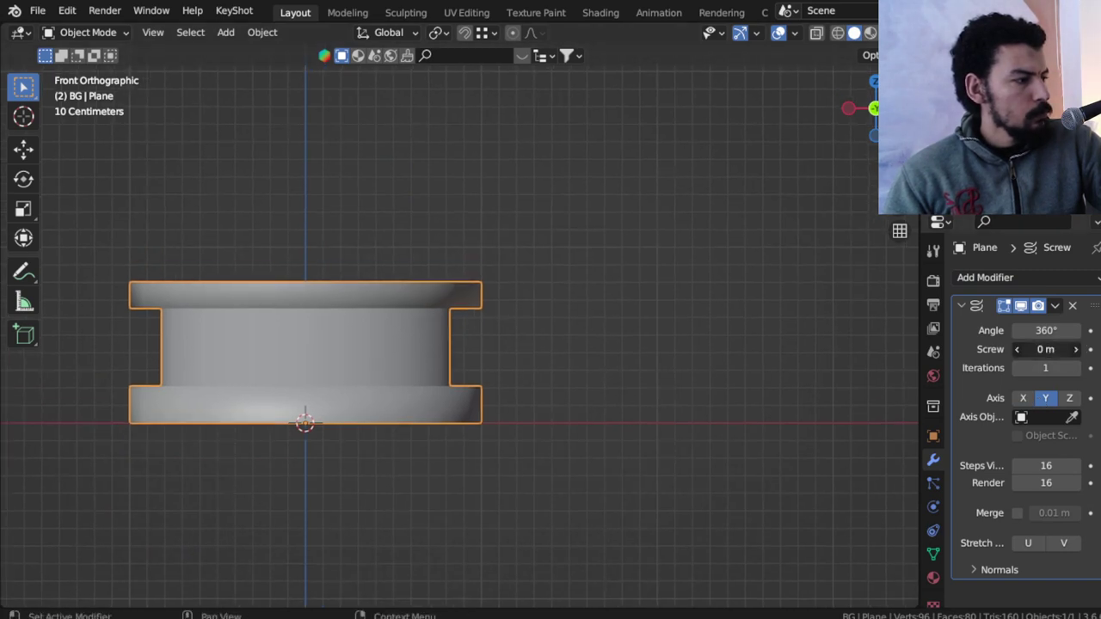
- Set the screw pitch to 0.2 m with three turns, then widen the pitch
{"action": "left_click_drag", "start_coordinate": [1050, 349], "coordinate": [1067, 349]}
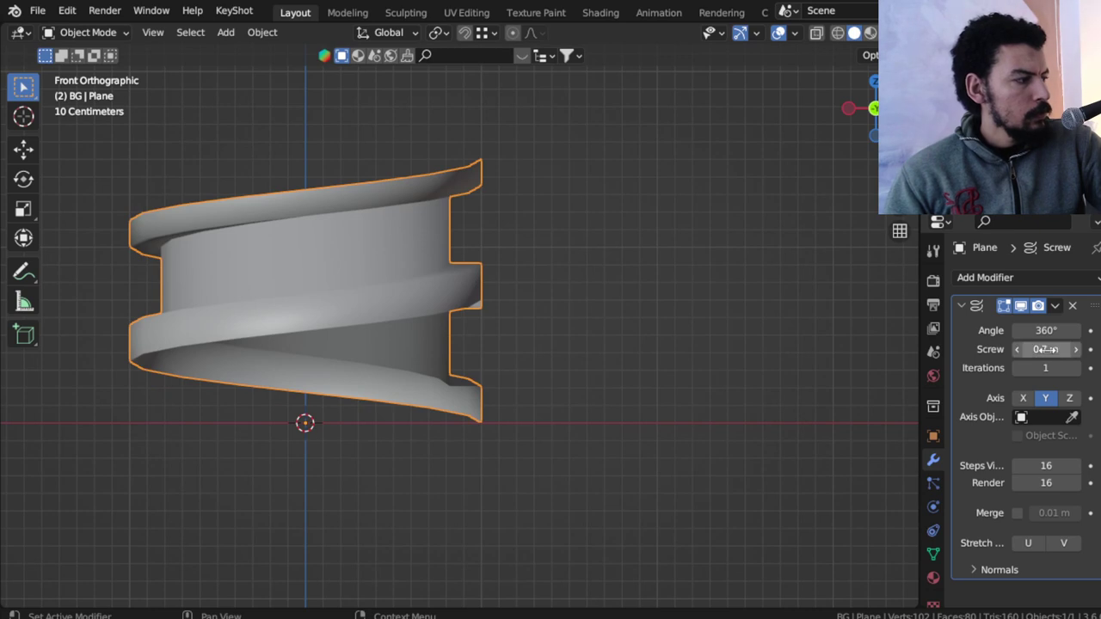
{"action": "left_click", "coordinate": [1049, 350]}
{"action": "key", "text": "BackSpace"}
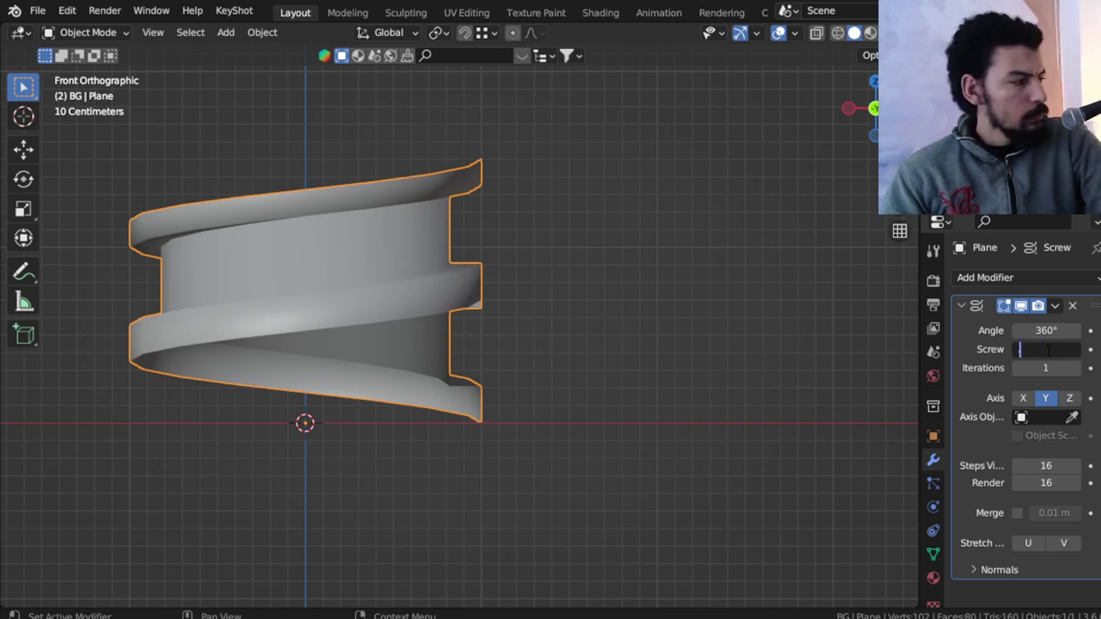
{"action": "type", "text": "0.2"}
{"action": "key", "text": "Return"}
{"action": "left_click", "coordinate": [1077, 368]}
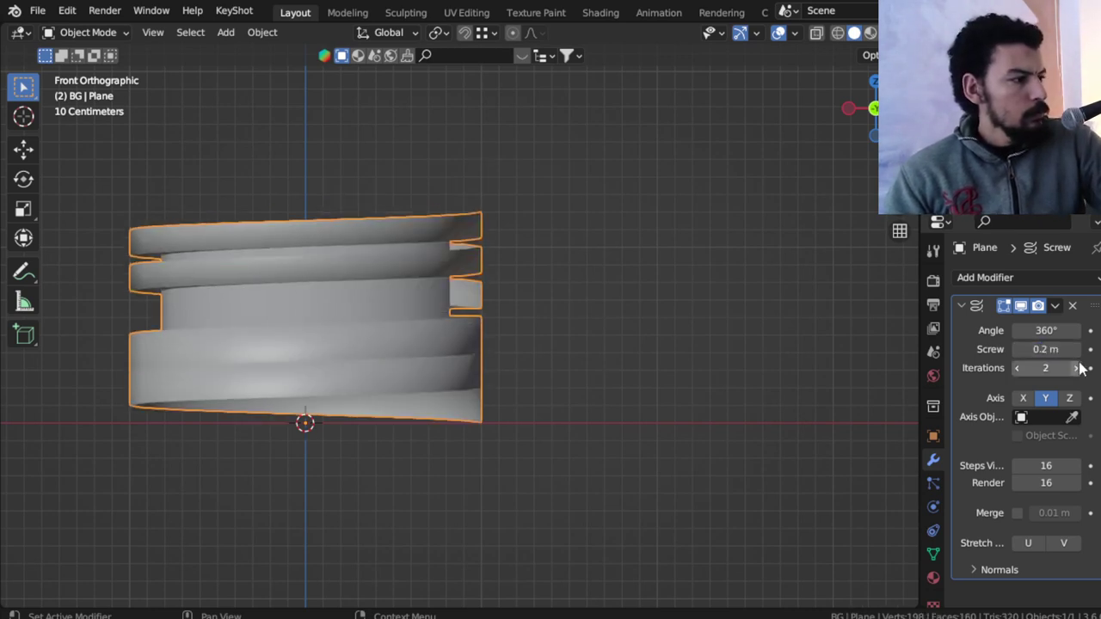
{"action": "left_click", "coordinate": [1076, 368]}
{"action": "mouse_move", "coordinate": [1046, 349]}
{"action": "left_mouse_down"}
{"action": "mouse_move", "coordinate": [1086, 350]}
{"action": "mouse_move", "coordinate": [1024, 350]}
{"action": "left_mouse_up"}
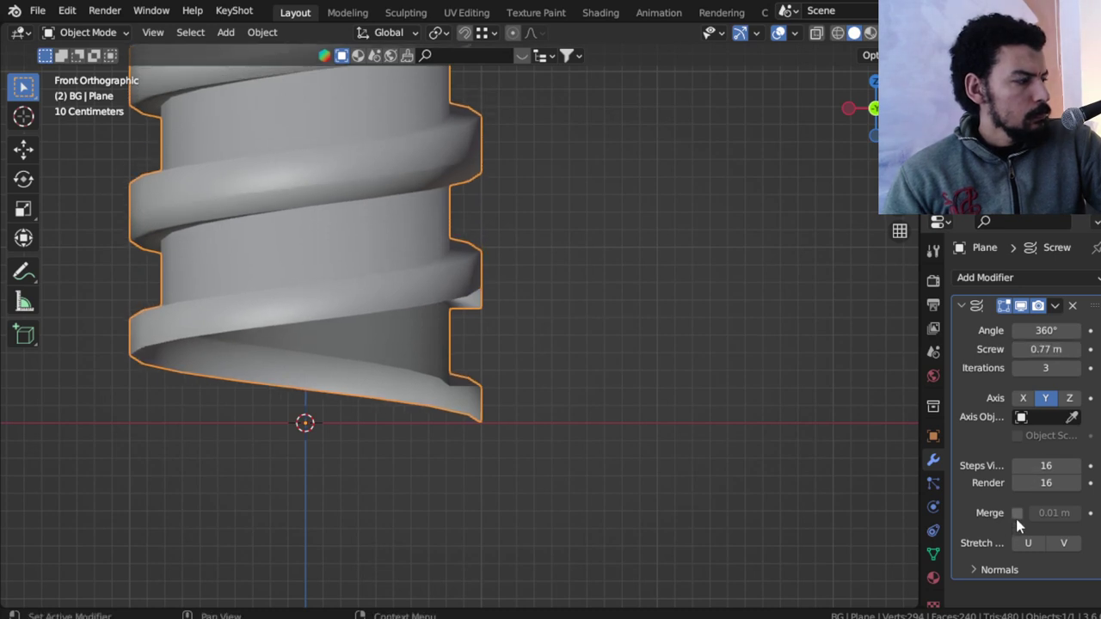
- Set the screw pitch to about 0.67 m and raise the iterations to 5
{"action": "left_click", "coordinate": [962, 305]}
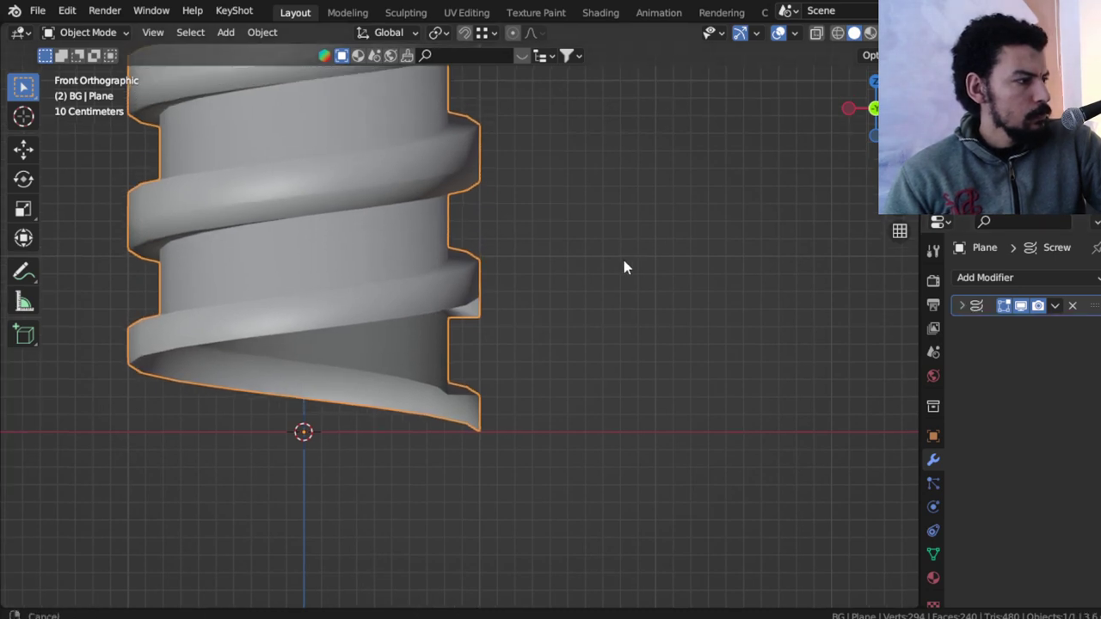
{"action": "scroll", "coordinate": [594, 284], "scroll_direction": "down", "scroll_amount": 4}
{"action": "mouse_move", "coordinate": [576, 311]}
{"action": "left_mouse_down", "text": "alt"}
{"action": "mouse_move", "coordinate": [438, 344]}
{"action": "mouse_move", "coordinate": [479, 295]}
{"action": "mouse_move", "coordinate": [484, 252]}
{"action": "left_mouse_up", "text": "alt"}
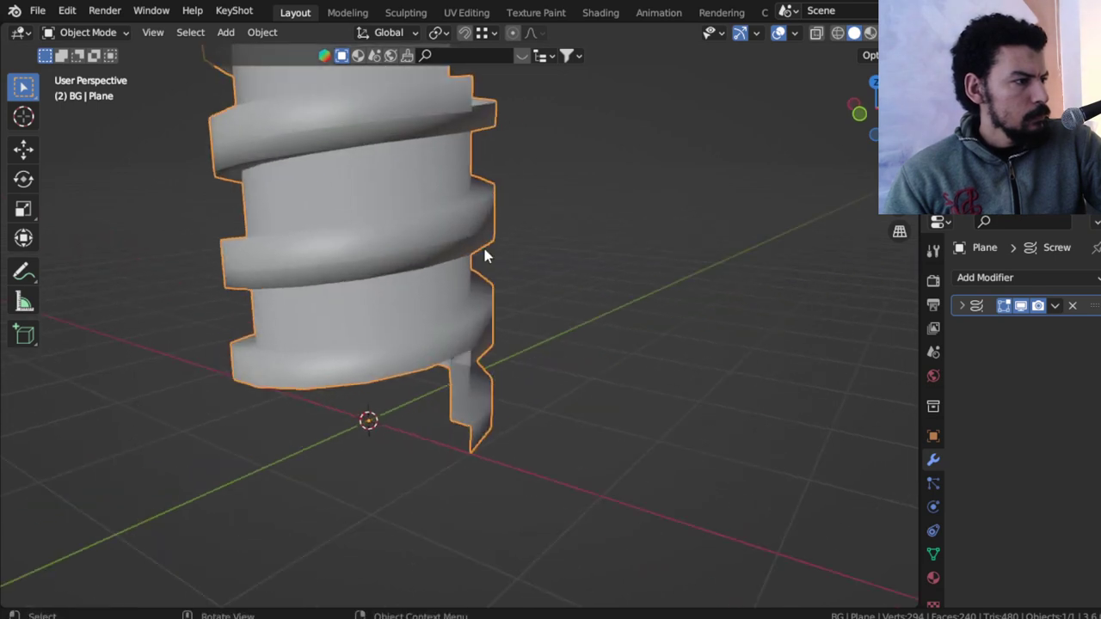
{"action": "key", "text": "KP_1"}
{"action": "key", "text": "KP_Decimal"}
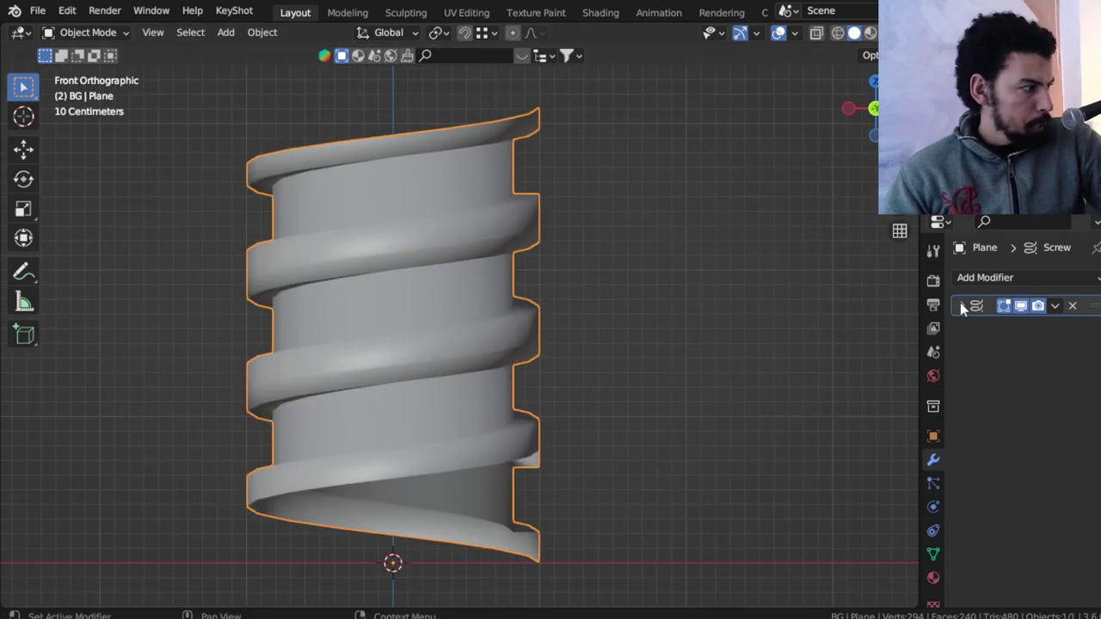
{"action": "left_click", "coordinate": [962, 305]}
{"action": "mouse_move", "coordinate": [1046, 350]}
{"action": "left_mouse_down"}
{"action": "mouse_move", "coordinate": [1023, 350]}
{"action": "mouse_move", "coordinate": [1048, 349]}
{"action": "left_mouse_up"}
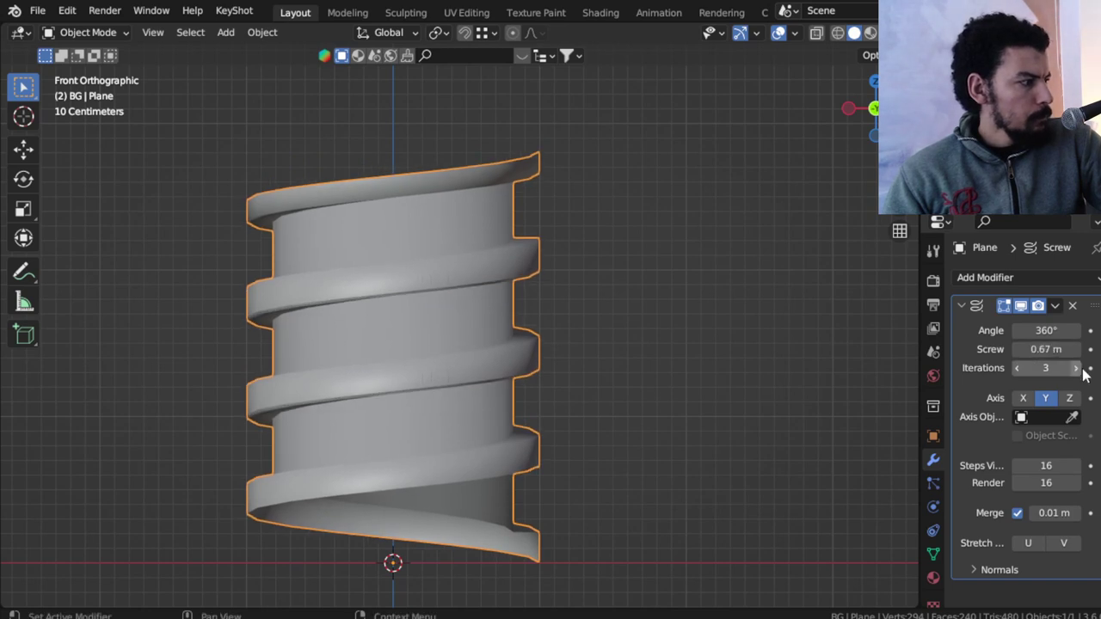
{"action": "left_click", "coordinate": [1076, 368]}
{"action": "left_click", "coordinate": [1077, 368]}
- Orbit around the five-turn screw and return to the front orthographic view
{"action": "scroll", "coordinate": [499, 297], "scroll_direction": "down", "scroll_amount": 3}
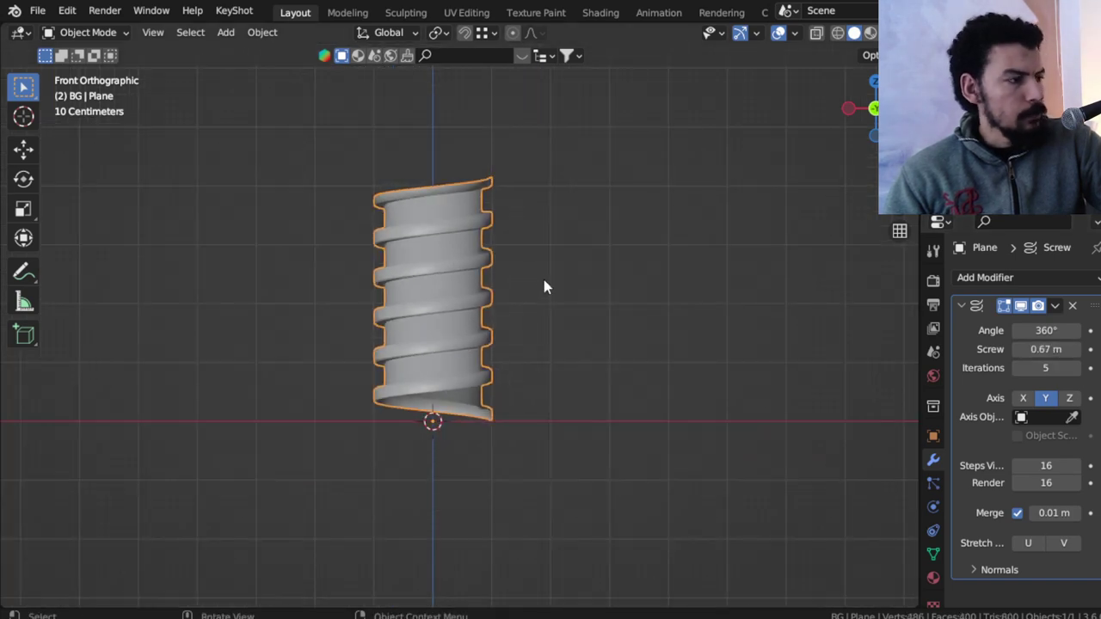
{"action": "mouse_move", "coordinate": [519, 255]}
{"action": "middle_mouse_down"}
{"action": "mouse_move", "coordinate": [447, 294]}
{"action": "mouse_move", "coordinate": [509, 239]}
{"action": "mouse_move", "coordinate": [511, 327]}
{"action": "mouse_move", "coordinate": [528, 297]}
{"action": "middle_mouse_up"}
{"action": "scroll", "coordinate": [480, 345], "scroll_direction": "up", "scroll_amount": 3}
{"action": "left_click", "coordinate": [480, 339]}
{"action": "key", "text": "KP_1"}
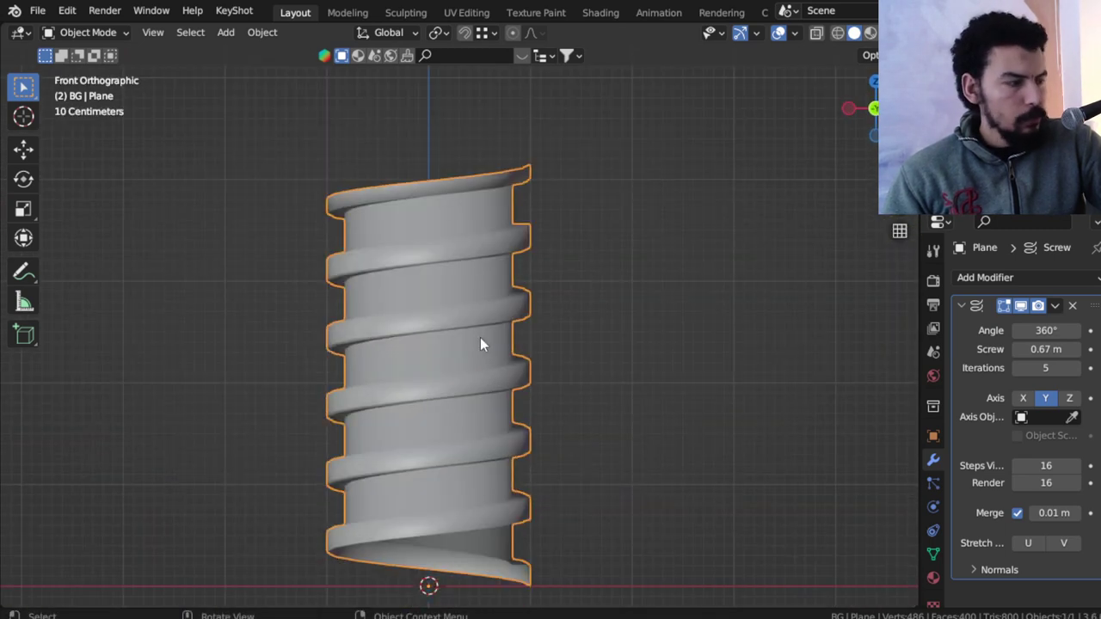
{"action": "mouse_move", "coordinate": [480, 339]}
{"action": "middle_mouse_down"}
{"action": "mouse_move", "coordinate": [391, 403]}
{"action": "mouse_move", "coordinate": [426, 355]}
{"action": "middle_mouse_up"}
{"action": "scroll", "coordinate": [391, 403], "scroll_direction": "up", "scroll_amount": 3}
{"action": "scroll", "coordinate": [425, 361], "scroll_direction": "down", "scroll_amount": 2}
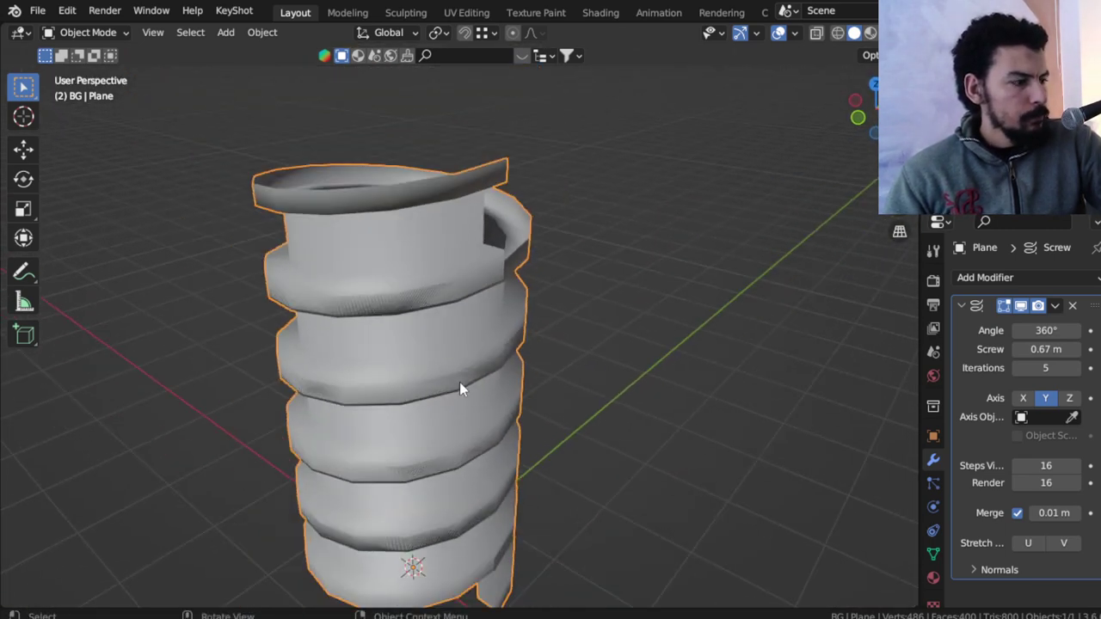
{"action": "key", "text": "KP_1"}
- In wireframe, move the profile's inner vertical edge about 0.1 m outward along X
{"action": "key", "text": "Tab"}
{"action": "scroll", "coordinate": [545, 415], "scroll_direction": "down", "scroll_amount": 3, "text": "shift"}
{"action": "key", "text": "z"}
{"action": "scroll", "coordinate": [558, 433], "scroll_direction": "up", "scroll_amount": 3}
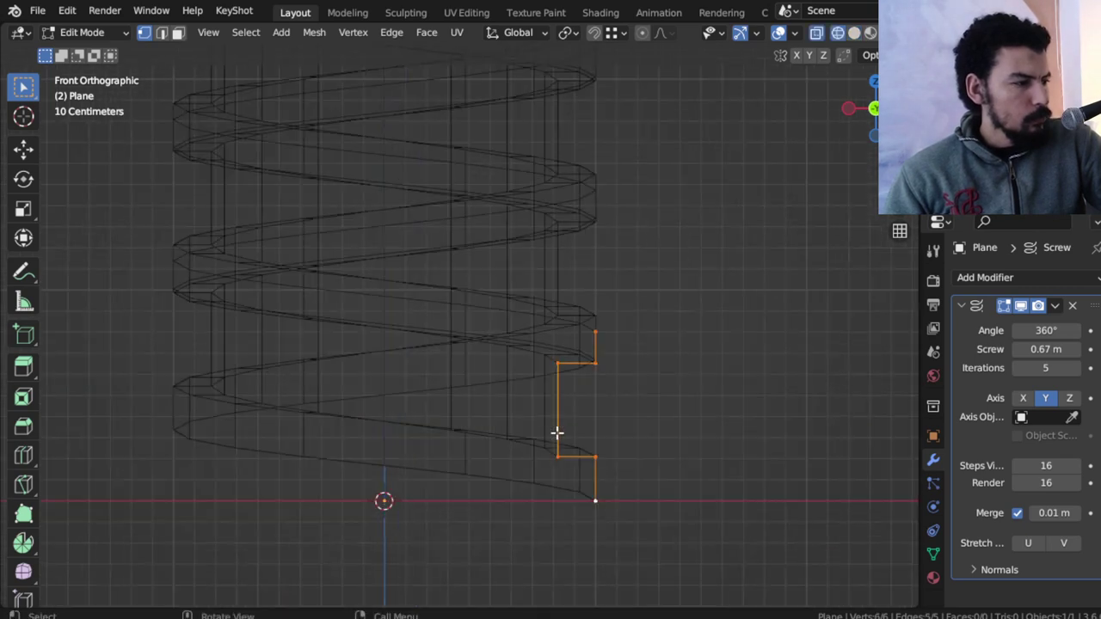
{"action": "left_click", "coordinate": [557, 432]}
{"action": "left_click", "coordinate": [561, 372], "text": "shift"}
{"action": "key", "text": "g"}
{"action": "key", "text": "x"}
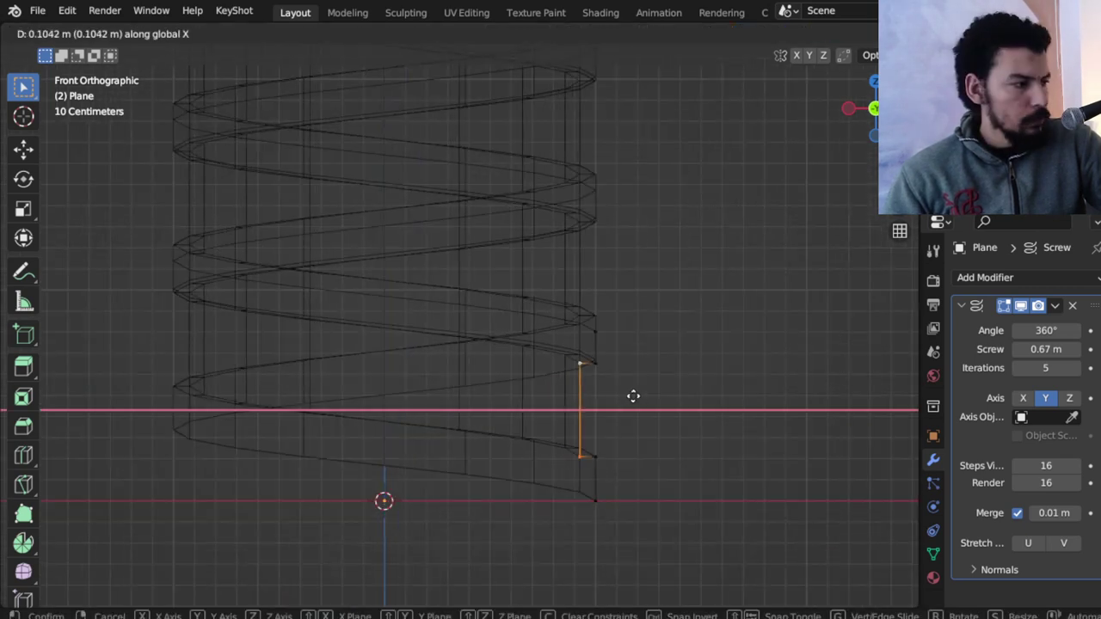
{"action": "left_click", "coordinate": [691, 402]}
{"action": "key", "text": "shift+z"}
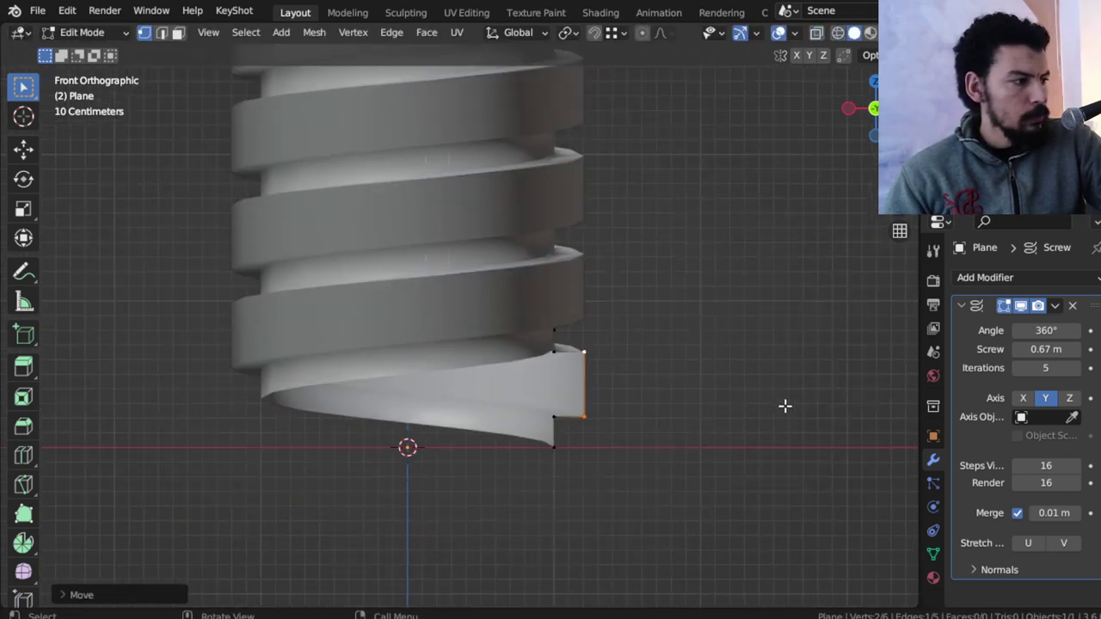
{"action": "key", "text": "Tab"}
- Orbit and zoom around the threaded cylinder to inspect its top rim
{"action": "middle_click_drag", "start_coordinate": [784, 403], "coordinate": [639, 349]}
{"action": "scroll", "coordinate": [639, 349], "scroll_direction": "down", "scroll_amount": 3}
{"action": "middle_click_drag", "start_coordinate": [563, 405], "coordinate": [443, 422]}
{"action": "scroll", "coordinate": [443, 421], "scroll_direction": "up", "scroll_amount": 3}
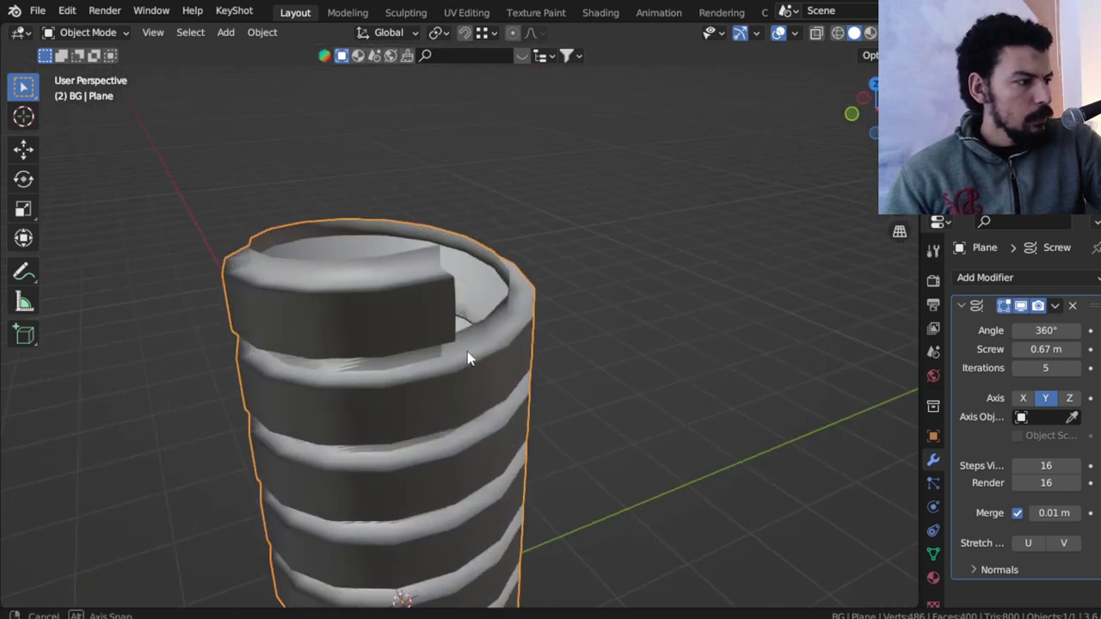
{"action": "scroll", "coordinate": [467, 359], "scroll_direction": "up", "scroll_amount": 2}
{"action": "scroll", "coordinate": [447, 312], "scroll_direction": "down", "scroll_amount": 1}
{"action": "scroll", "coordinate": [338, 269], "scroll_direction": "down", "scroll_amount": 1}
{"action": "mouse_move", "coordinate": [446, 272]}
{"action": "middle_mouse_down"}
{"action": "mouse_move", "coordinate": [408, 295]}
{"action": "mouse_move", "coordinate": [260, 283]}
{"action": "mouse_move", "coordinate": [359, 253]}
{"action": "mouse_move", "coordinate": [384, 284]}
{"action": "mouse_move", "coordinate": [326, 236]}
{"action": "mouse_move", "coordinate": [381, 263]}
{"action": "mouse_move", "coordinate": [360, 312]}
{"action": "mouse_move", "coordinate": [474, 283]}
{"action": "middle_mouse_up"}
{"action": "scroll", "coordinate": [362, 282], "scroll_direction": "down", "scroll_amount": 2}
- Scroll through bottle neck thread results, including Paramount Global's neck-finish guide, then back to the top
{"action": "scroll", "coordinate": [470, 285], "scroll_direction": "up", "scroll_amount": 2}
{"action": "scroll", "coordinate": [446, 274], "scroll_direction": "up", "scroll_amount": 1}
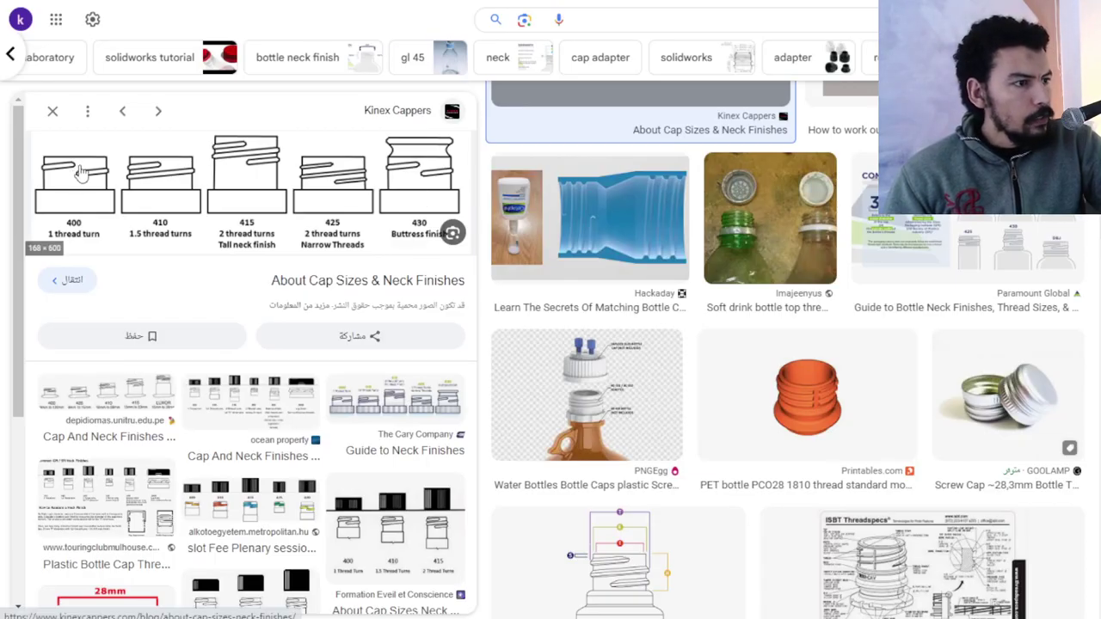
{"action": "scroll", "coordinate": [813, 258], "scroll_direction": "down", "scroll_amount": 3}
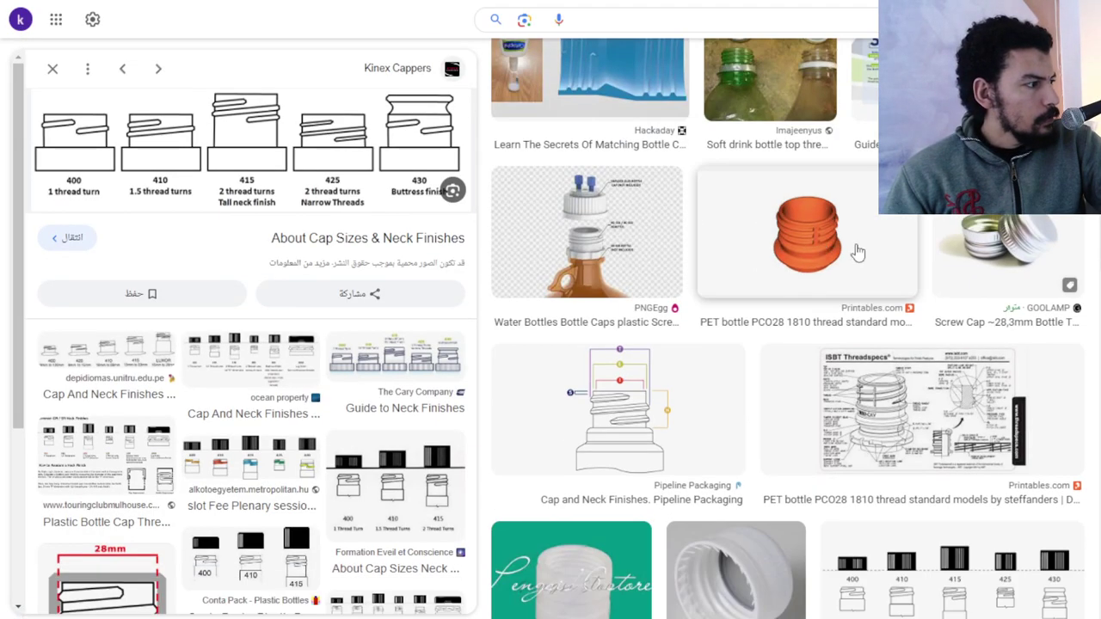
{"action": "scroll", "coordinate": [1070, 248], "scroll_direction": "down", "scroll_amount": 5}
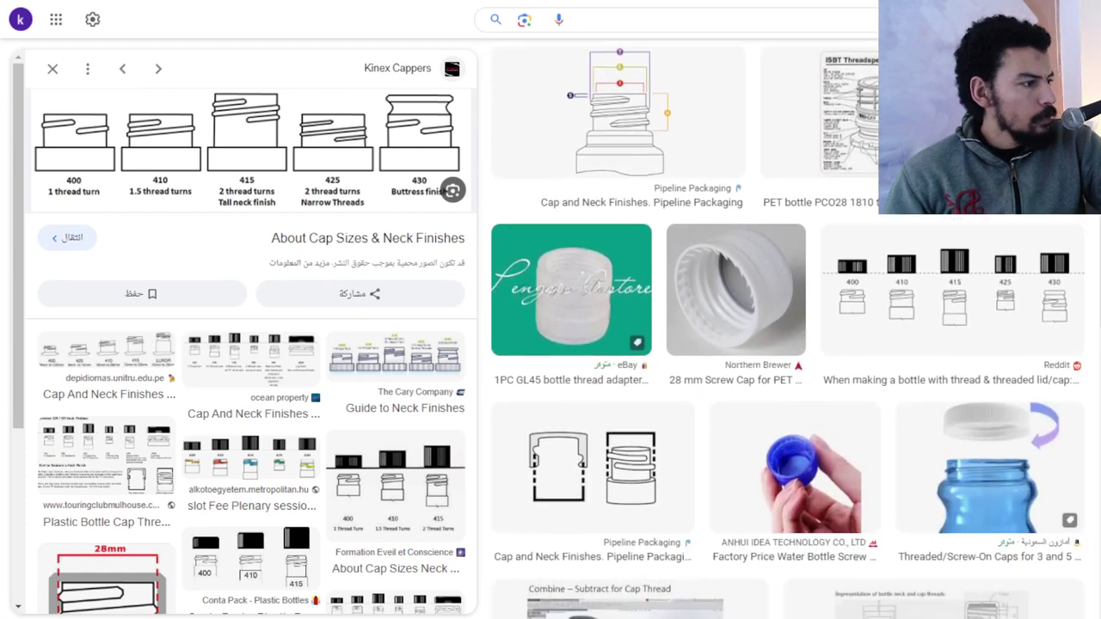
{"action": "scroll", "coordinate": [723, 282], "scroll_direction": "down", "scroll_amount": 1}
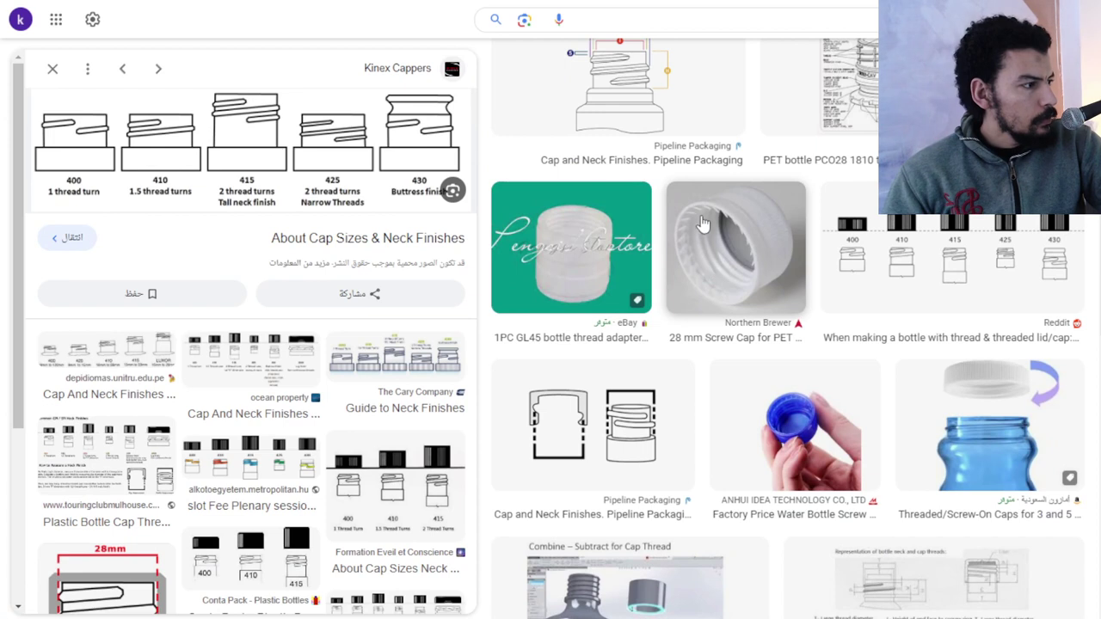
{"action": "scroll", "coordinate": [758, 284], "scroll_direction": "down", "scroll_amount": 3}
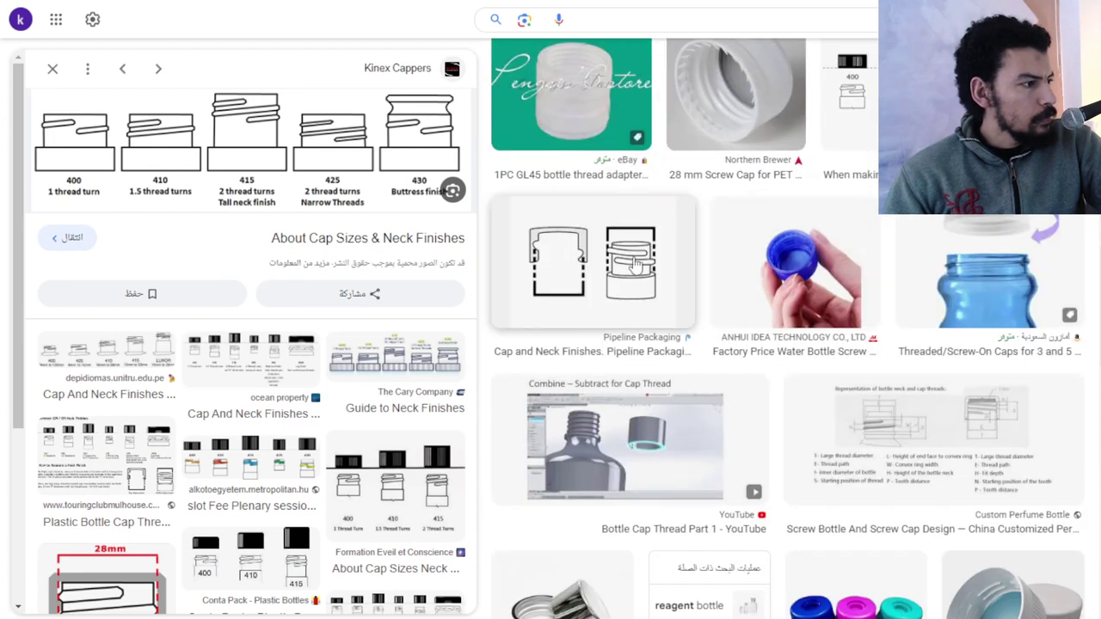
{"action": "scroll", "coordinate": [1012, 315], "scroll_direction": "down", "scroll_amount": 3}
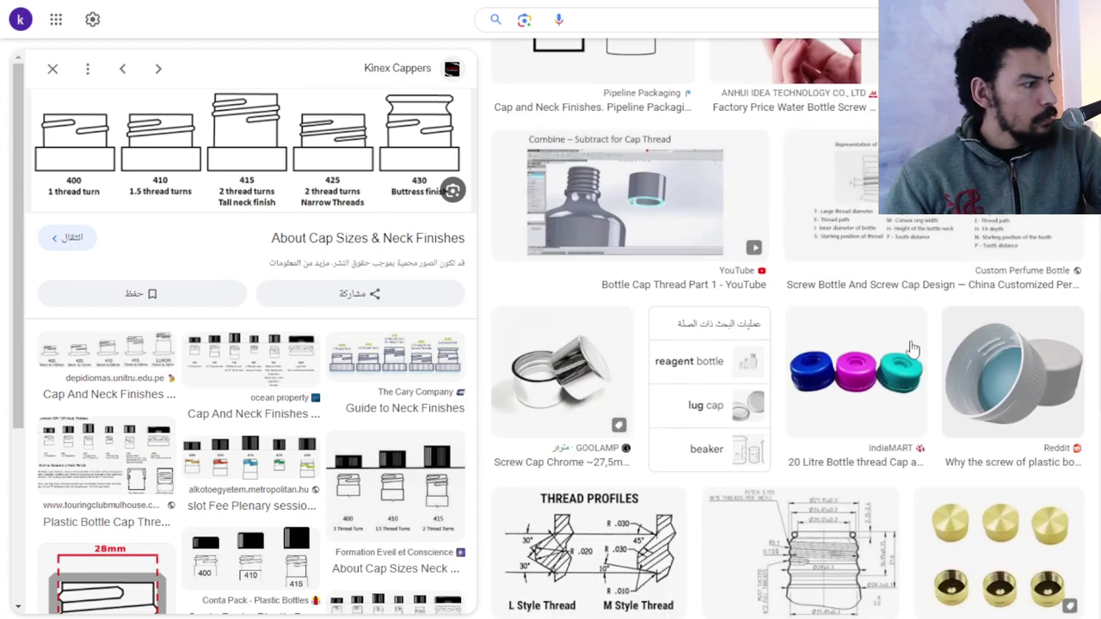
{"action": "scroll", "coordinate": [903, 331], "scroll_direction": "up", "scroll_amount": 2}
{"action": "scroll", "coordinate": [851, 341], "scroll_direction": "down", "scroll_amount": 2}
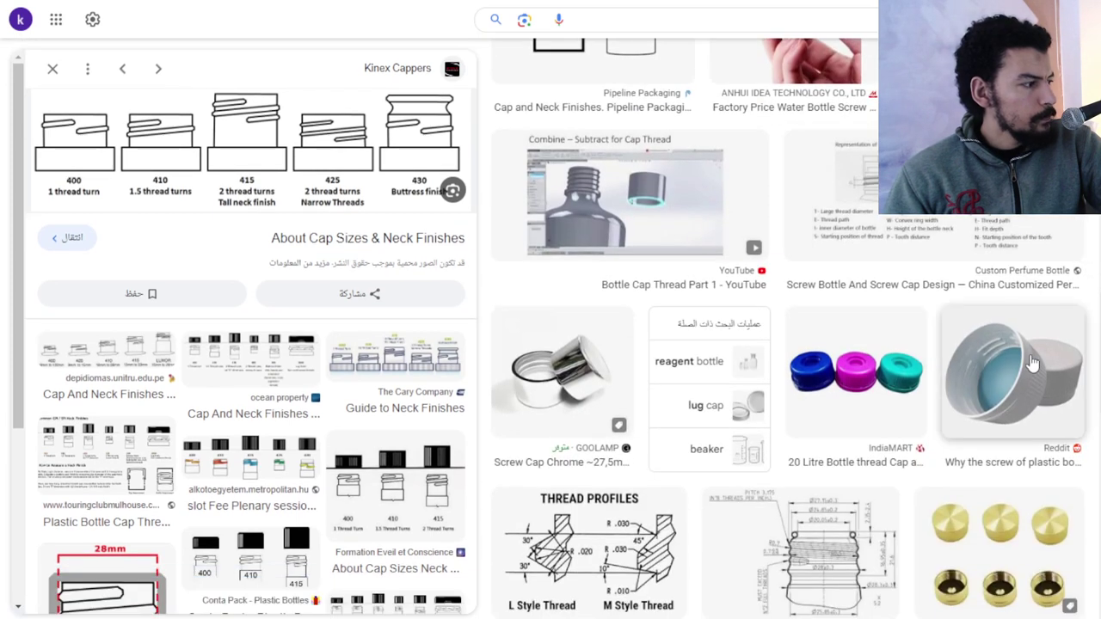
{"action": "scroll", "coordinate": [787, 362], "scroll_direction": "up", "scroll_amount": 5}
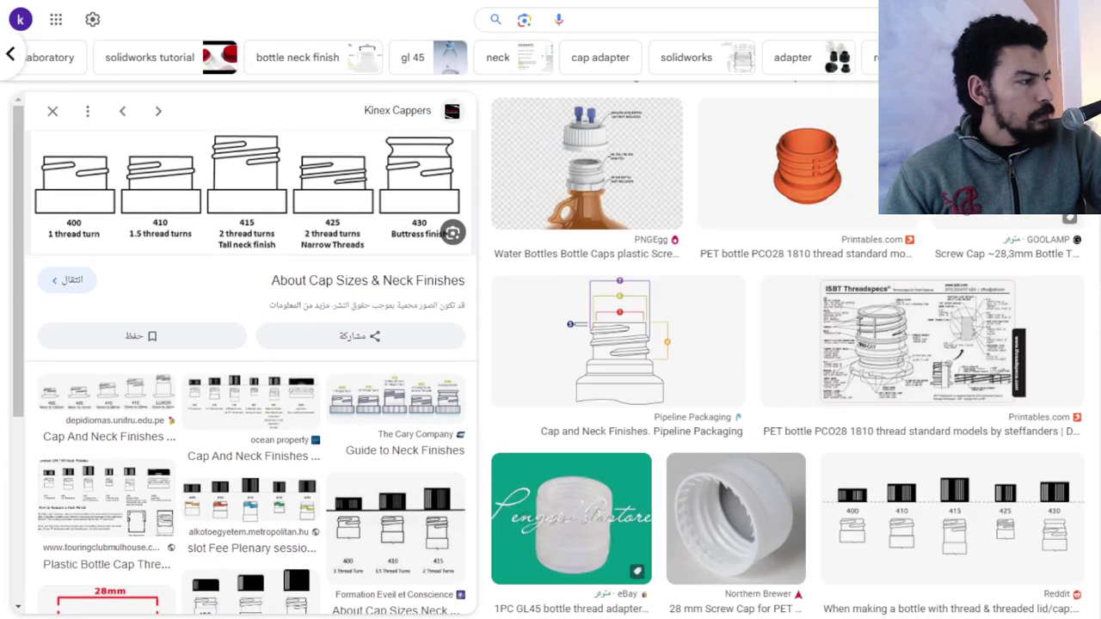
{"action": "scroll", "coordinate": [787, 361], "scroll_direction": "up", "scroll_amount": 5}
{"action": "scroll", "coordinate": [787, 361], "scroll_direction": "up", "scroll_amount": 4}
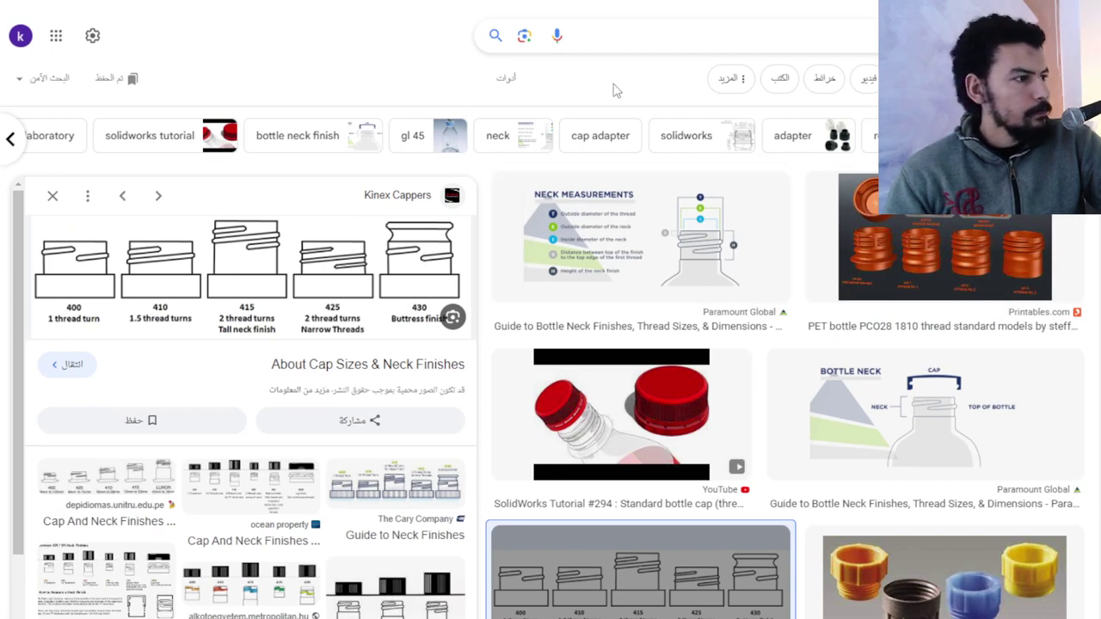
- Set Vertices Per Loop to 24 and Number of Loops to 4 in the thread calculator
{"action": "scroll", "coordinate": [568, 271], "scroll_direction": "up", "scroll_amount": 3}
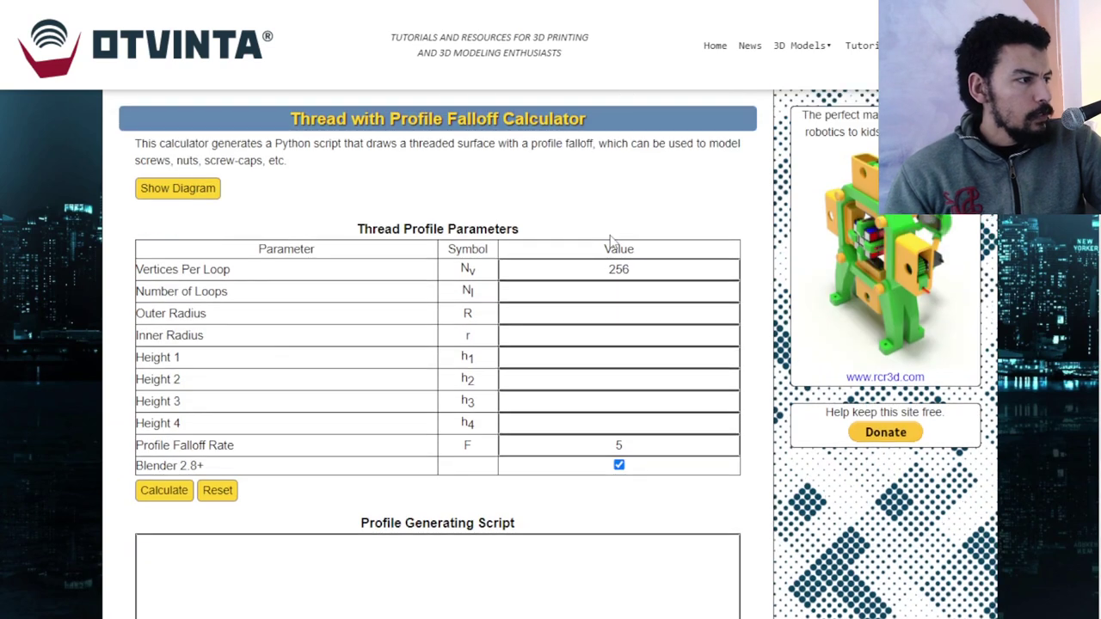
{"action": "left_click", "coordinate": [207, 197]}
{"action": "scroll", "coordinate": [515, 323], "scroll_direction": "down", "scroll_amount": 2}
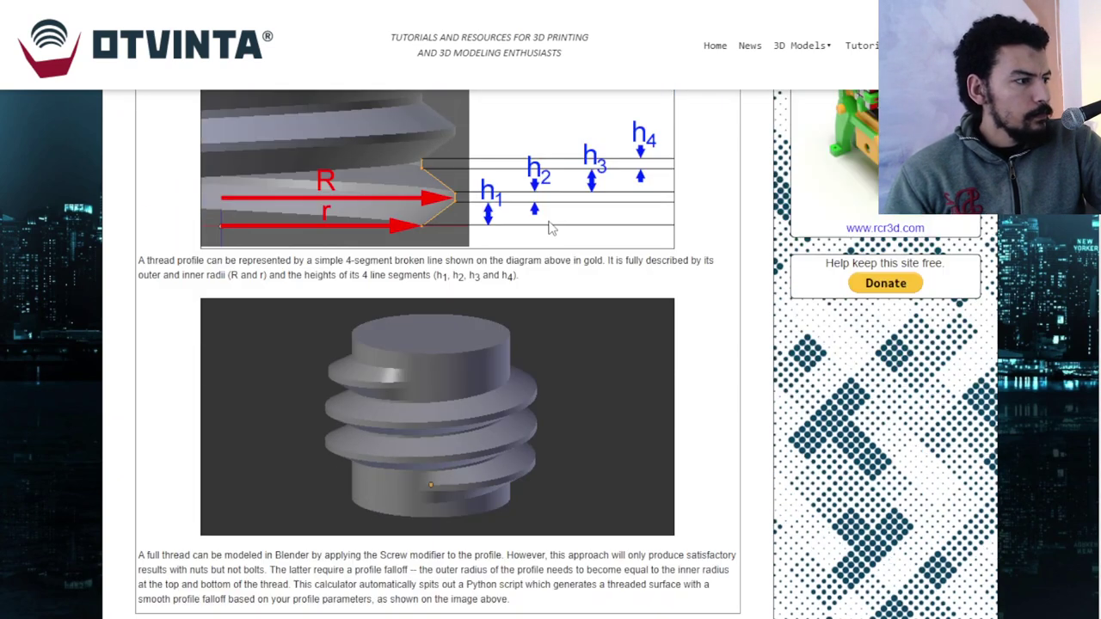
{"action": "scroll", "coordinate": [515, 323], "scroll_direction": "up", "scroll_amount": 1}
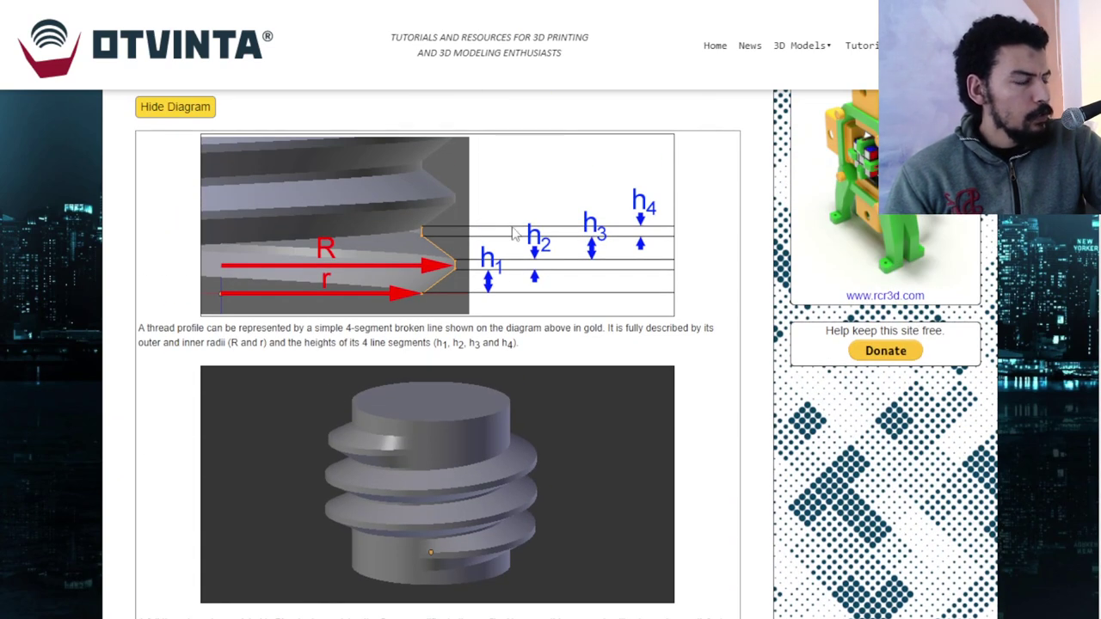
{"action": "scroll", "coordinate": [556, 270], "scroll_direction": "down", "scroll_amount": 3}
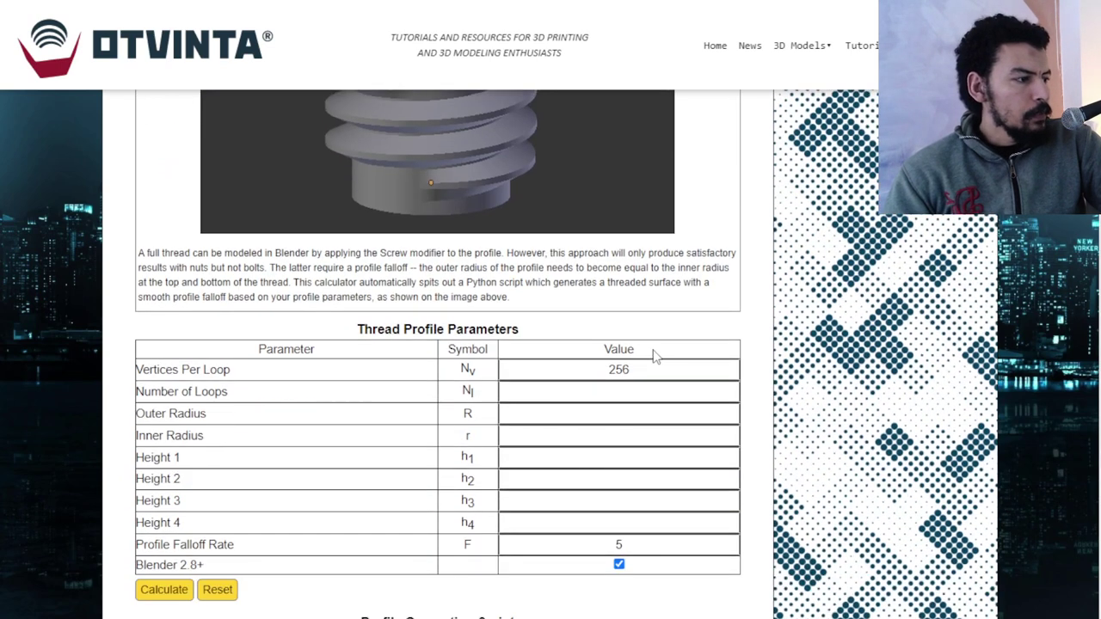
{"action": "scroll", "coordinate": [640, 252], "scroll_direction": "down", "scroll_amount": 2}
{"action": "double_click", "coordinate": [639, 250]}
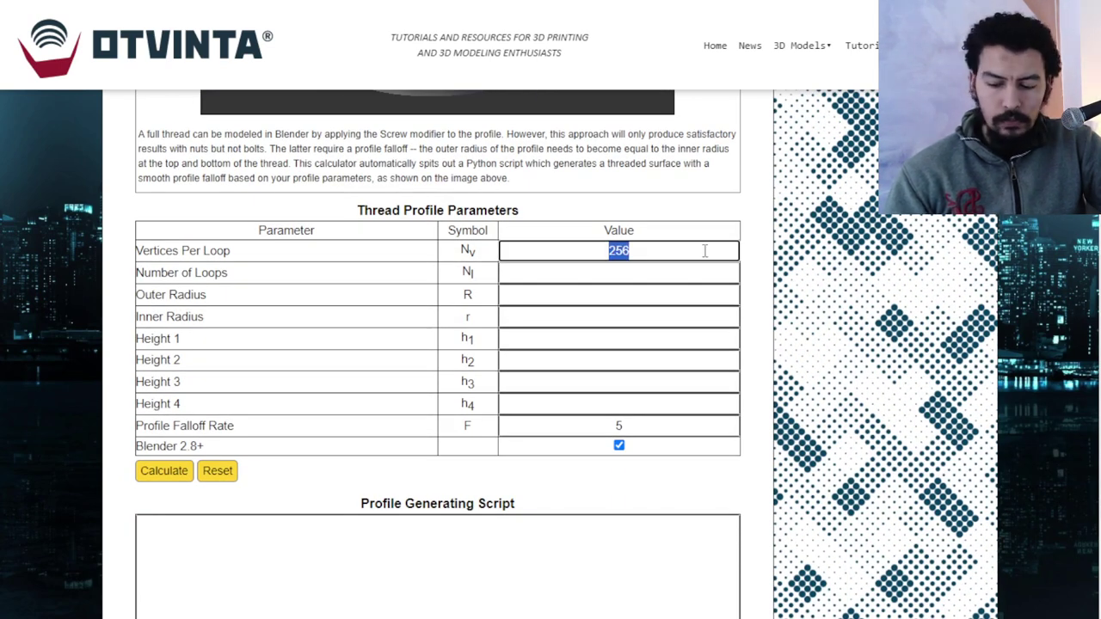
{"action": "type", "text": "50"}
{"action": "left_click", "coordinate": [663, 274]}
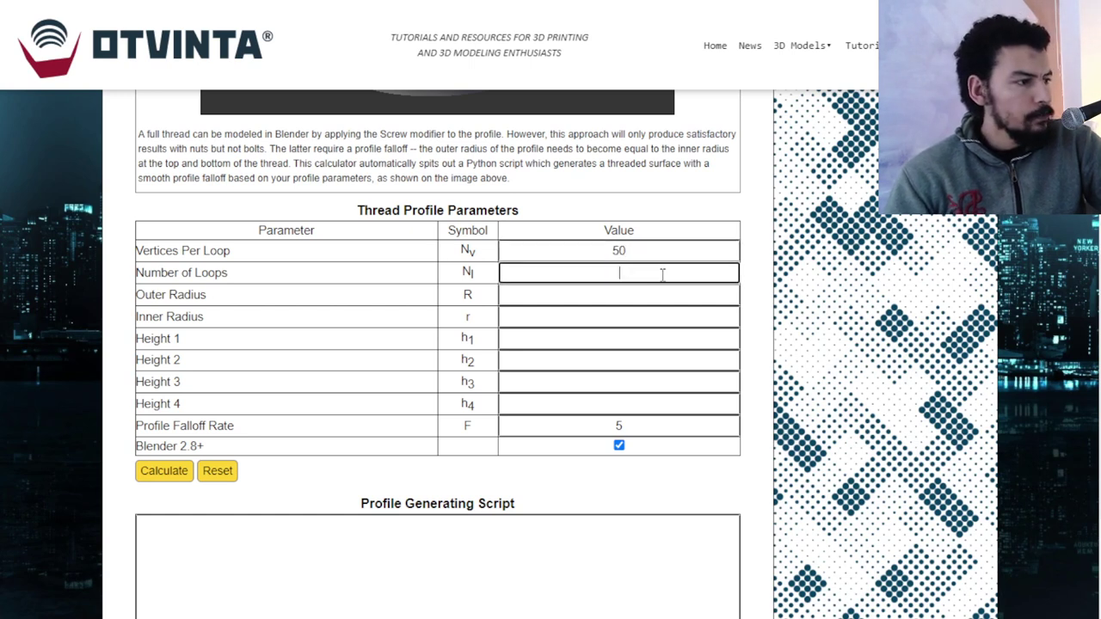
{"action": "left_click", "coordinate": [646, 249]}
{"action": "type", "text": "24"}
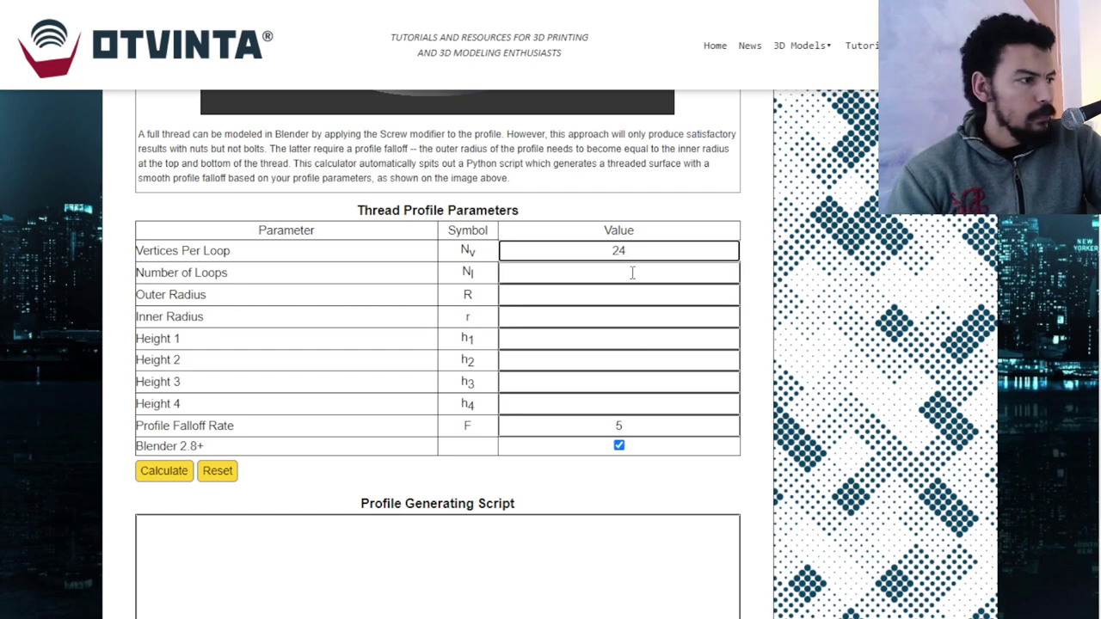
{"action": "left_click", "coordinate": [632, 273]}
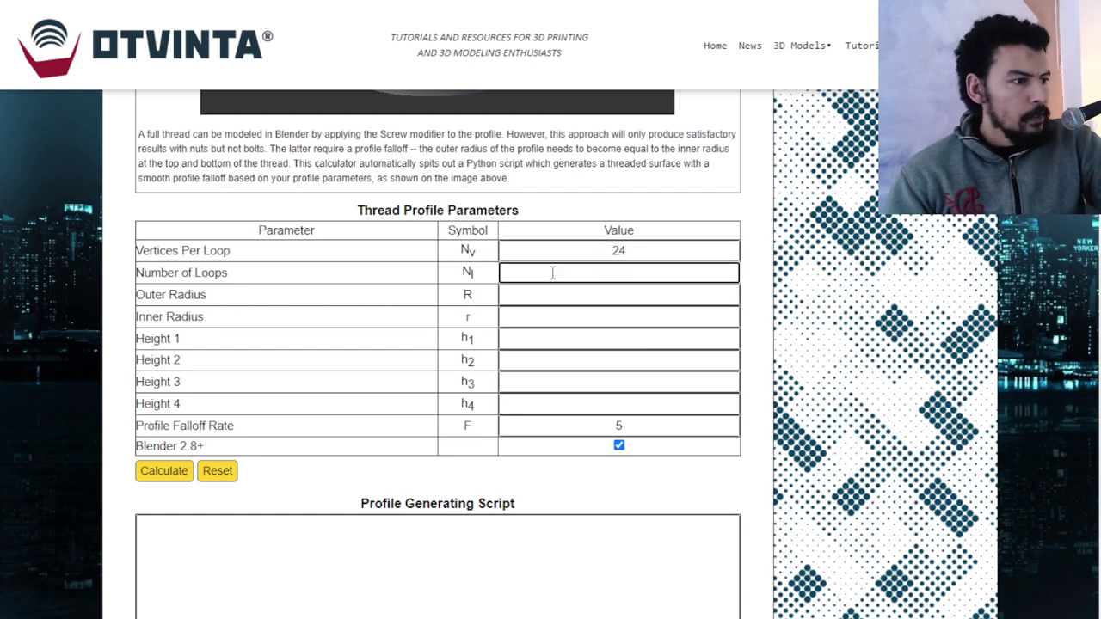
- Set the thread's Outer Radius to 1 and Inner Radius to .8
{"action": "scroll", "coordinate": [635, 271], "scroll_direction": "up", "scroll_amount": 1}
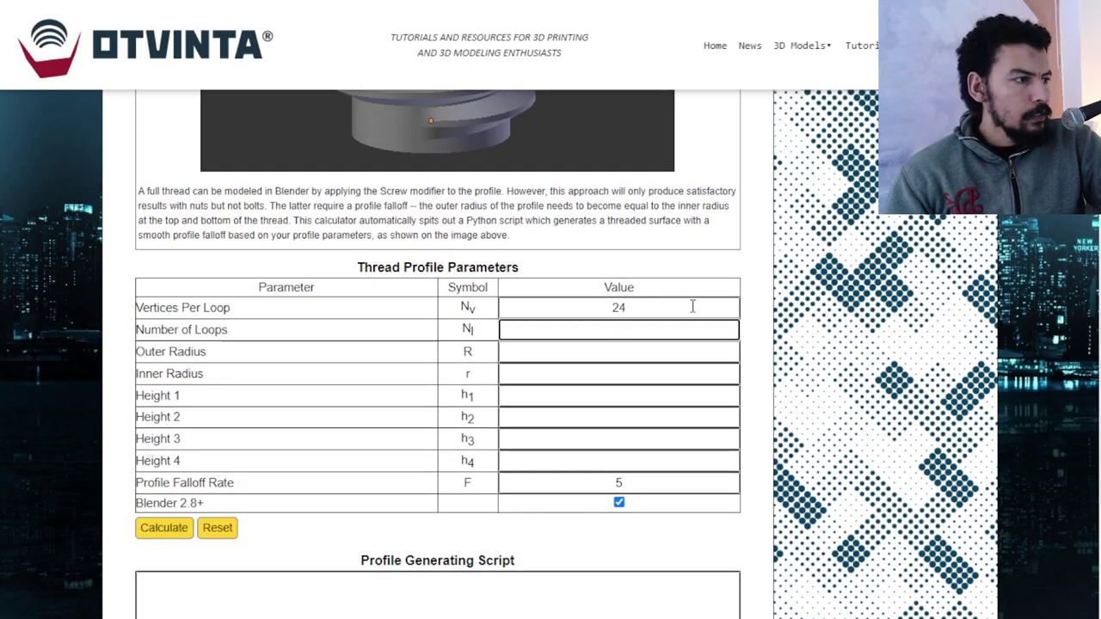
{"action": "scroll", "coordinate": [492, 337], "scroll_direction": "up", "scroll_amount": 4}
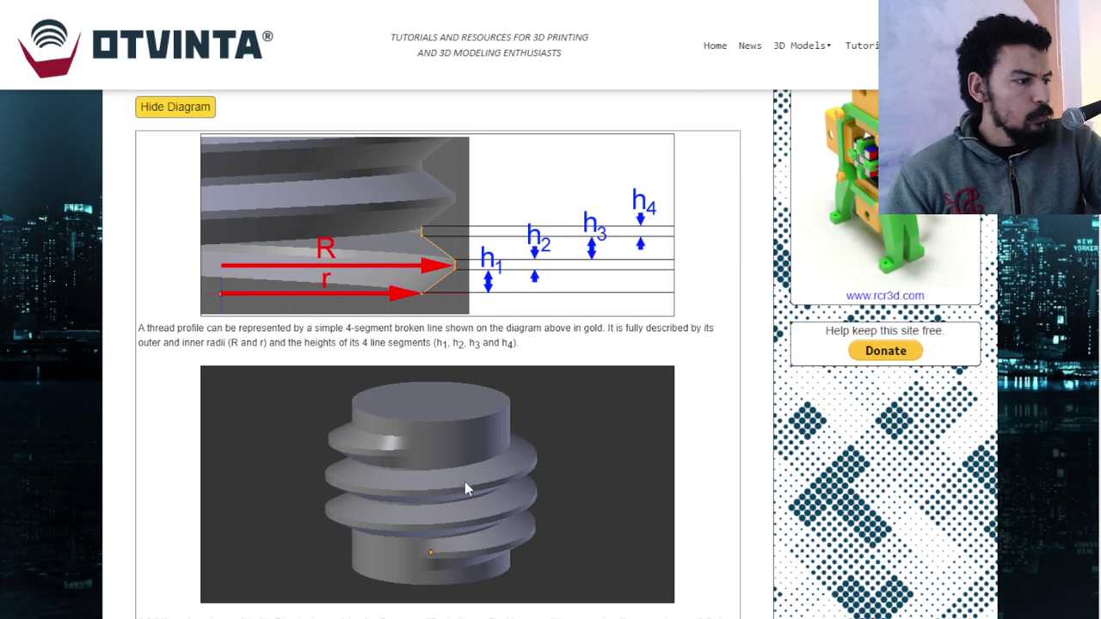
{"action": "scroll", "coordinate": [447, 426], "scroll_direction": "down", "scroll_amount": 1}
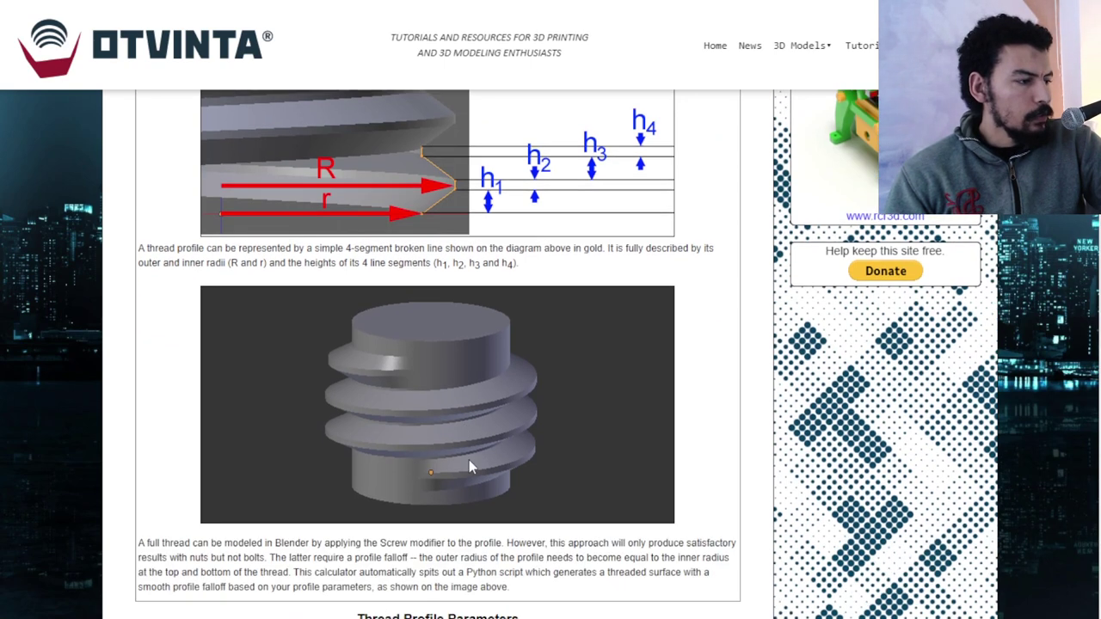
{"action": "scroll", "coordinate": [602, 460], "scroll_direction": "down", "scroll_amount": 4}
{"action": "scroll", "coordinate": [625, 362], "scroll_direction": "up", "scroll_amount": 1}
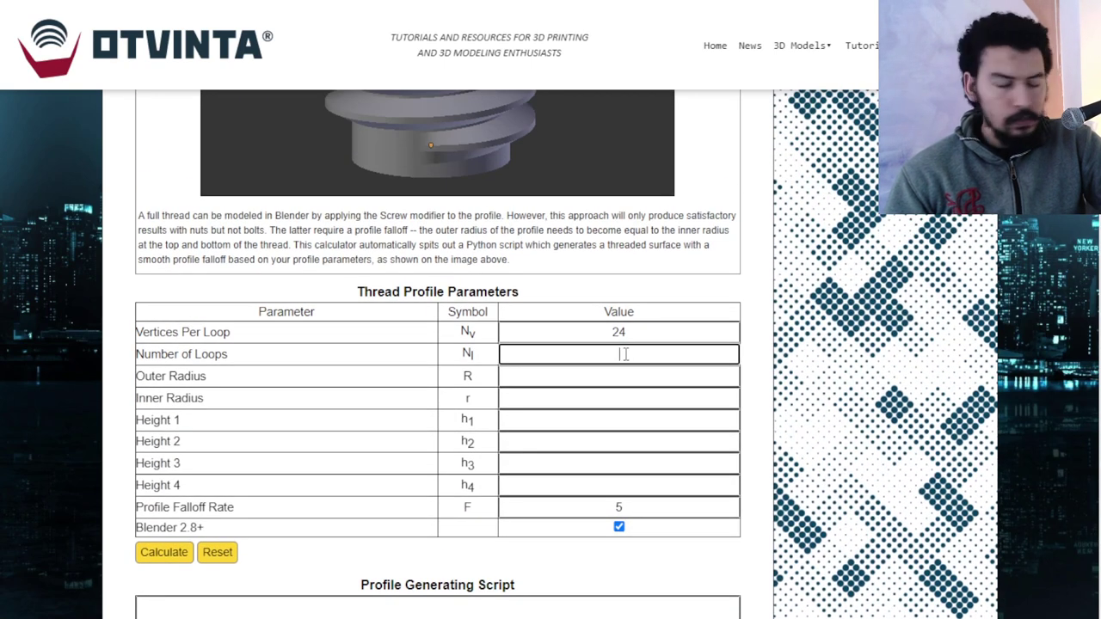
{"action": "scroll", "coordinate": [627, 312], "scroll_direction": "up", "scroll_amount": 2}
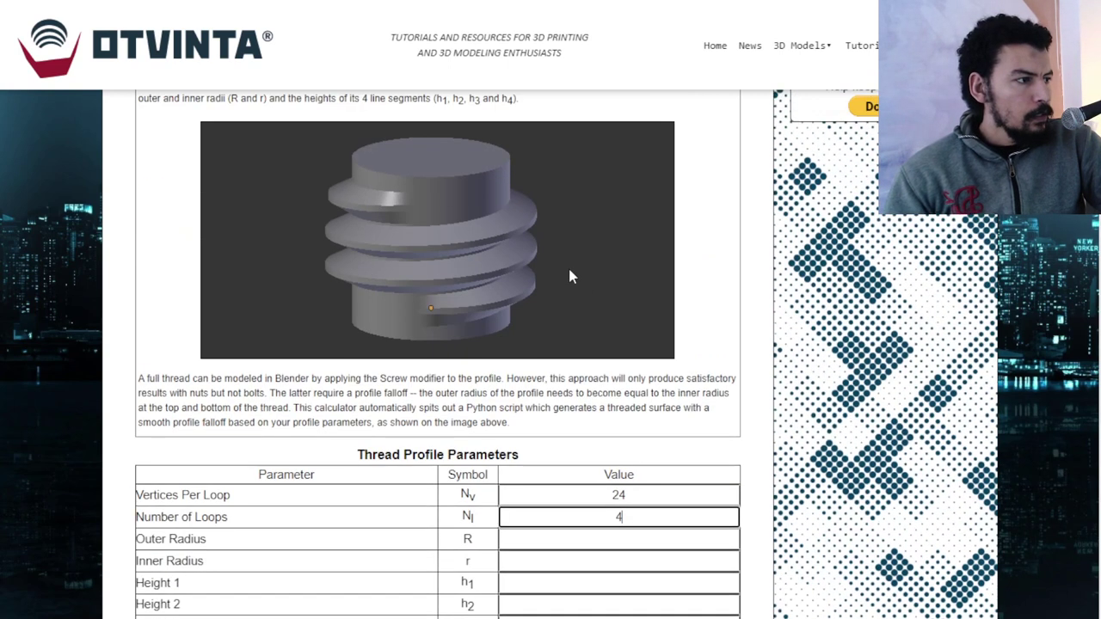
{"action": "left_click", "coordinate": [637, 536]}
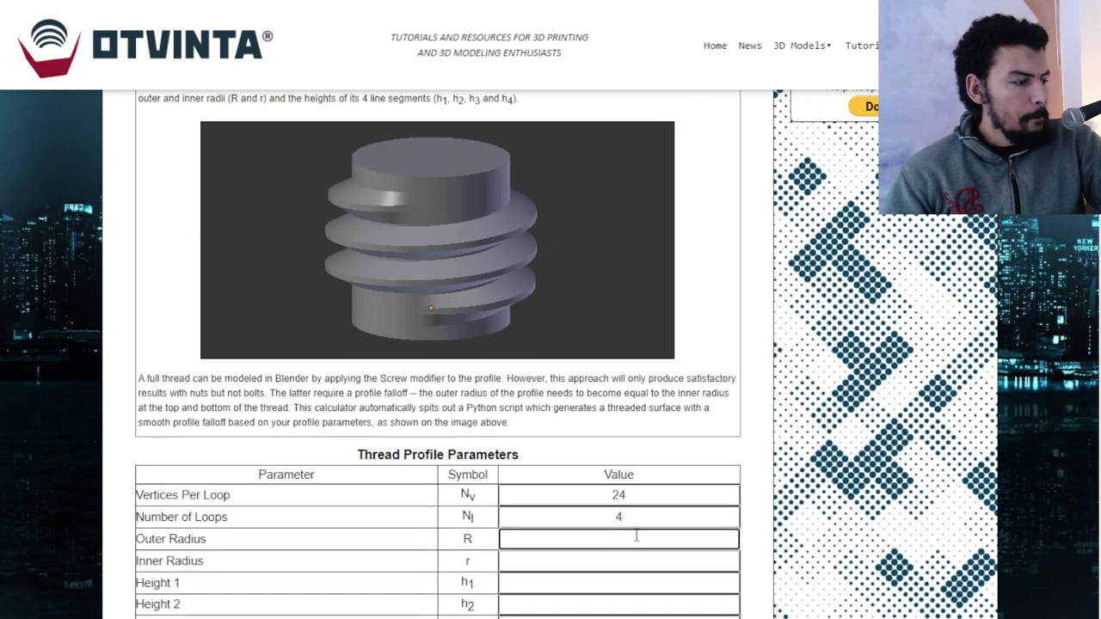
{"action": "type", "text": "1"}
{"action": "left_click", "coordinate": [645, 560]}
{"action": "type", "text": "8"}
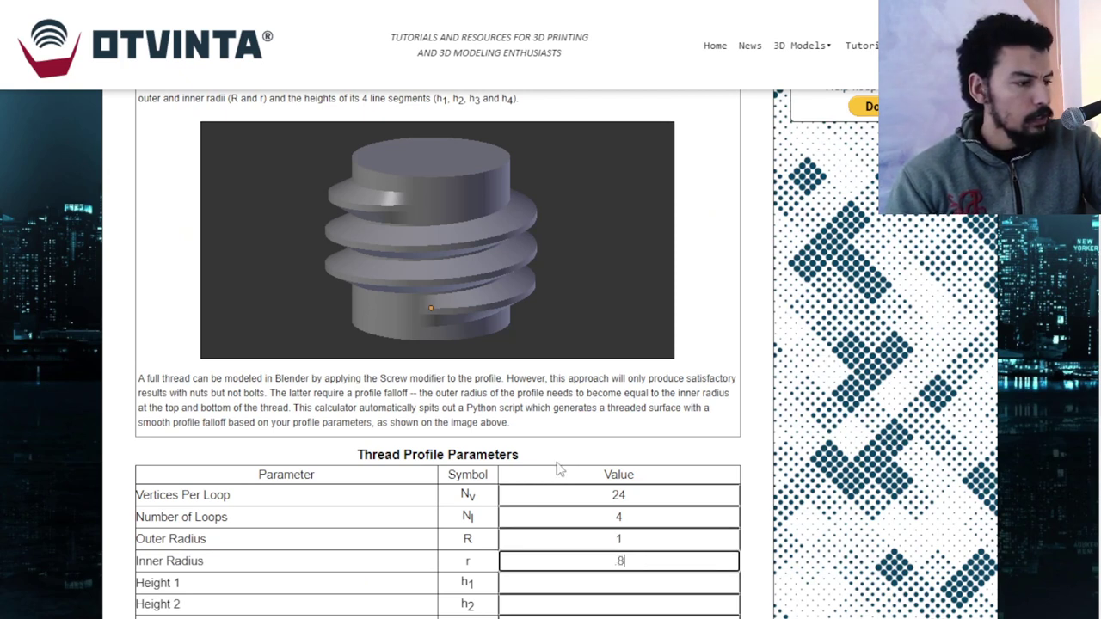
{"action": "scroll", "coordinate": [557, 469], "scroll_direction": "down", "scroll_amount": 1}
{"action": "left_click", "coordinate": [635, 501]}
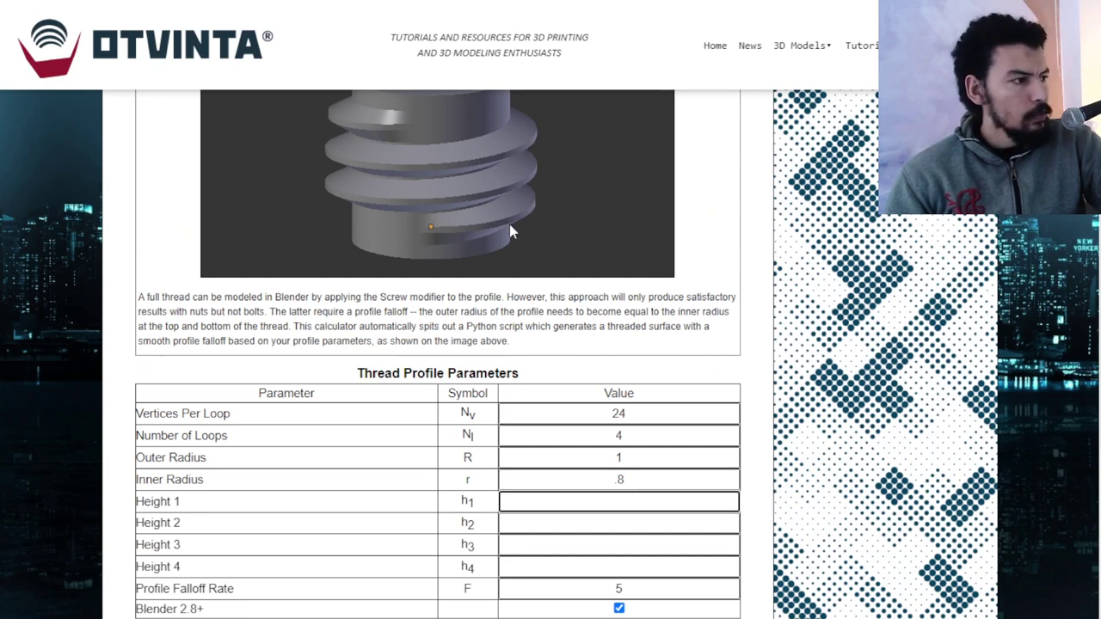
{"action": "scroll", "coordinate": [555, 290], "scroll_direction": "up", "scroll_amount": 4}
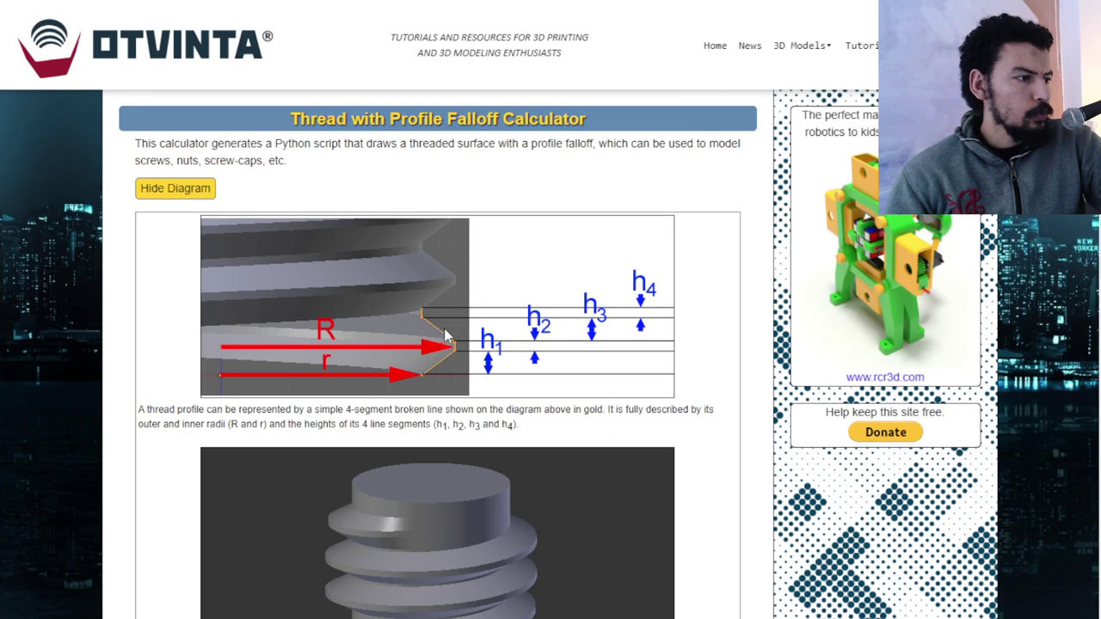
- Enter thread heights h1 .1, h2 .2, h3 1 and h4 .2
{"action": "scroll", "coordinate": [439, 315], "scroll_direction": "down", "scroll_amount": 8}
{"action": "scroll", "coordinate": [614, 418], "scroll_direction": "down", "scroll_amount": 4}
{"action": "scroll", "coordinate": [595, 358], "scroll_direction": "up", "scroll_amount": 1}
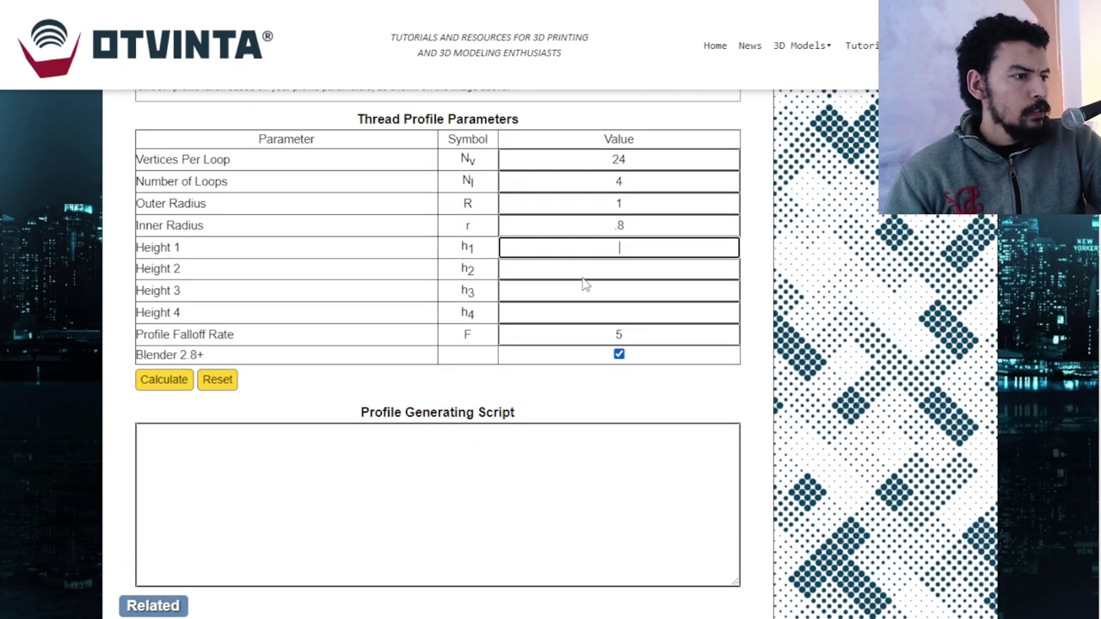
{"action": "scroll", "coordinate": [585, 287], "scroll_direction": "up", "scroll_amount": 1}
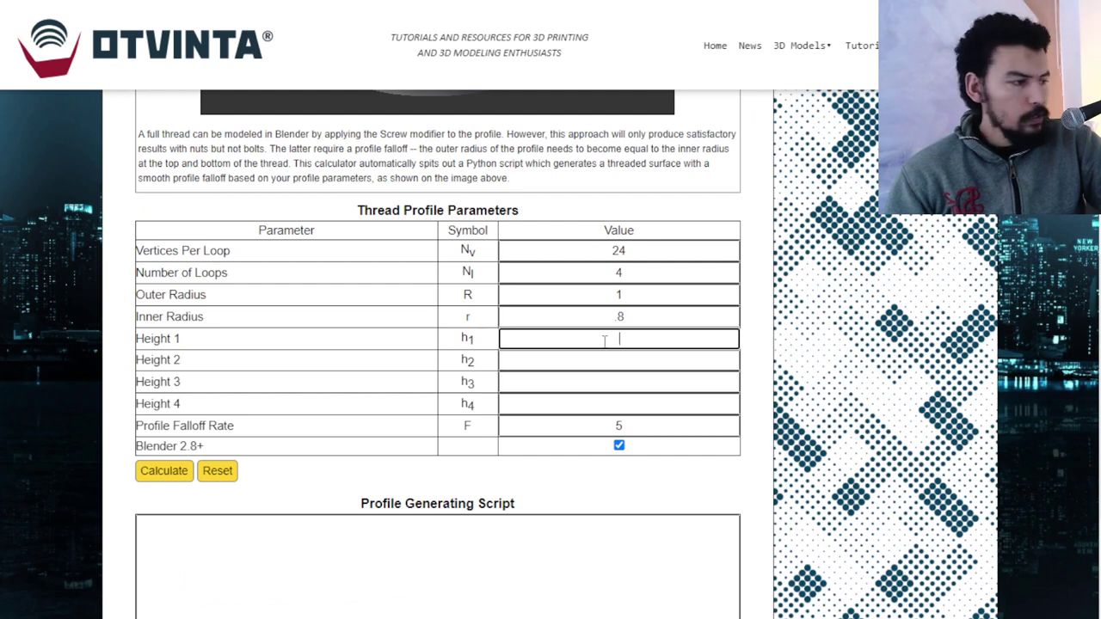
{"action": "type", "text": ".1"}
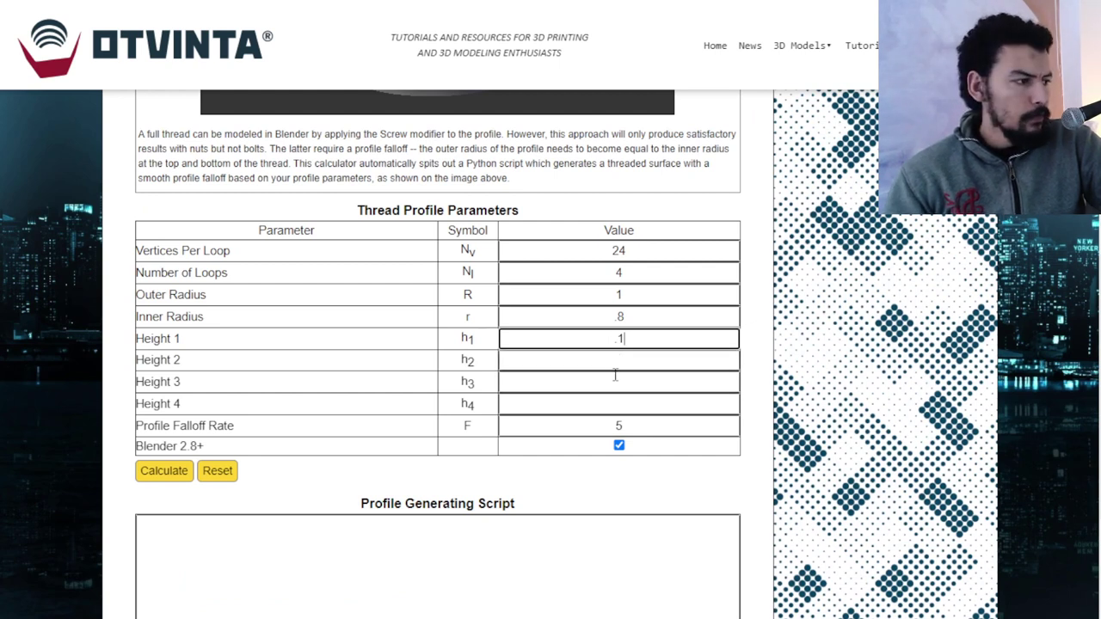
{"action": "left_click", "coordinate": [618, 360]}
{"action": "type", "text": ".2"}
{"action": "left_click", "coordinate": [628, 383]}
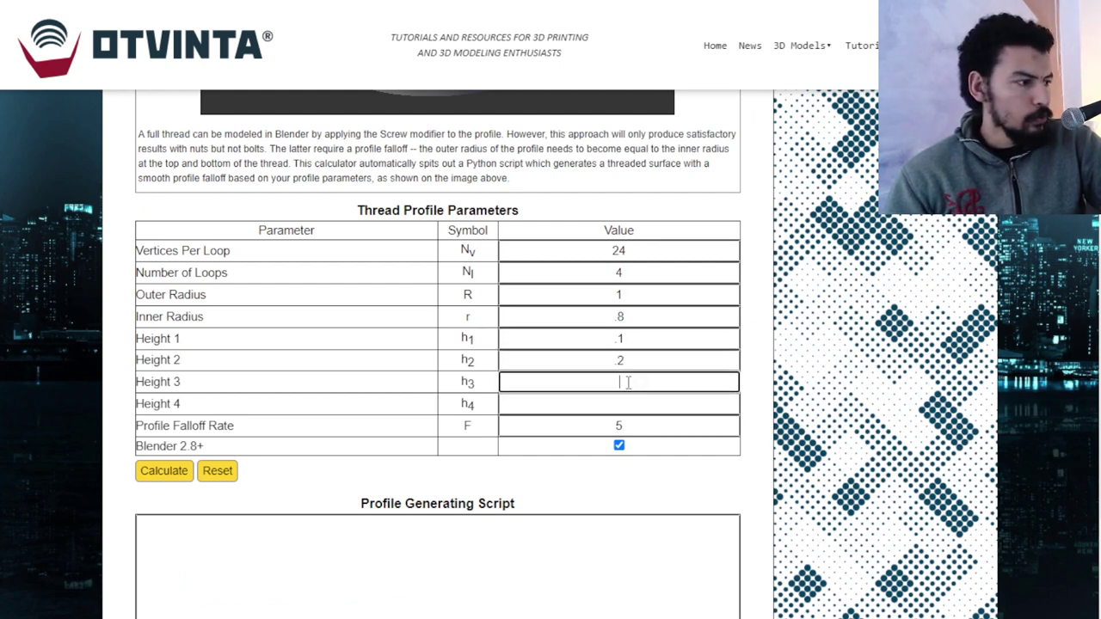
{"action": "type", "text": "1"}
{"action": "left_click", "coordinate": [629, 400]}
{"action": "type", "text": ".2"}
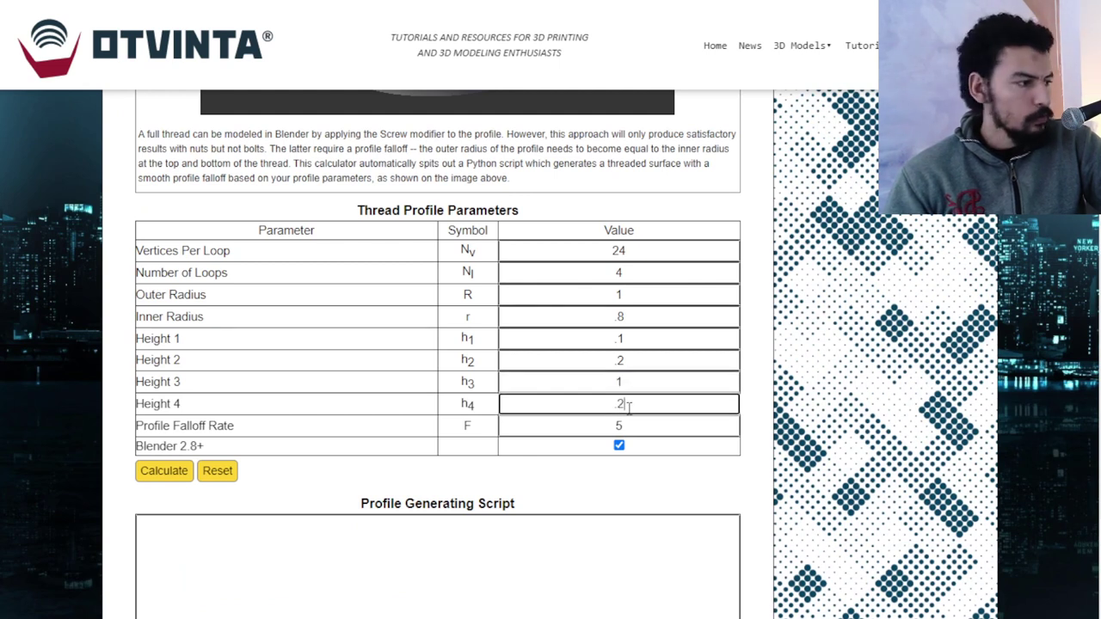
- Check the entered Height 1–4 values in the parameter table
{"action": "left_click", "coordinate": [616, 359]}
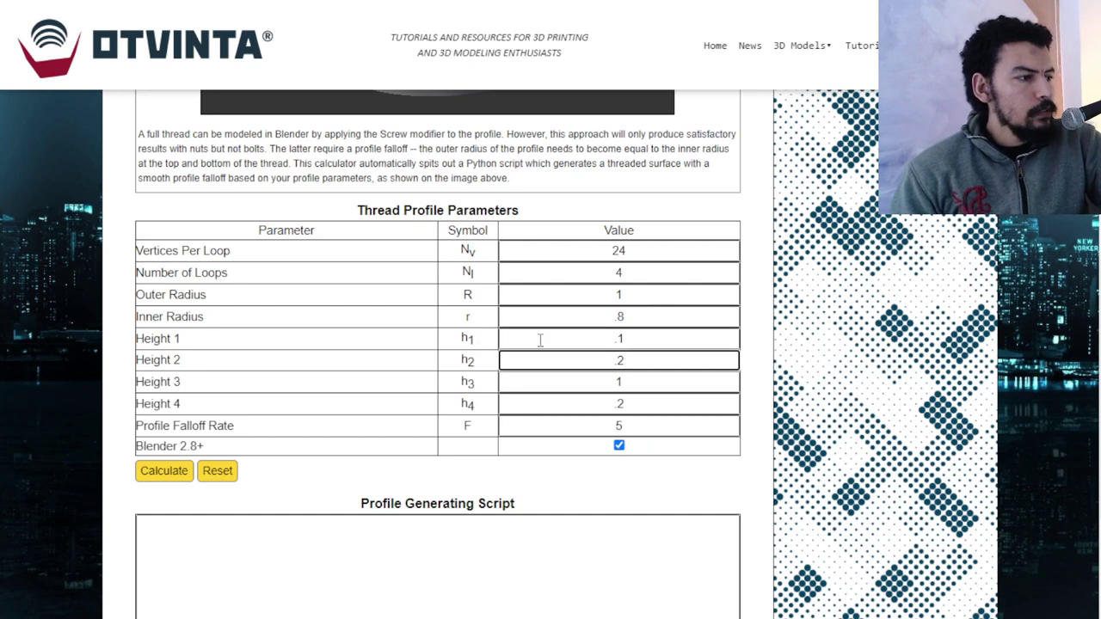
{"action": "left_click", "coordinate": [540, 339]}
{"action": "left_click", "coordinate": [620, 382]}
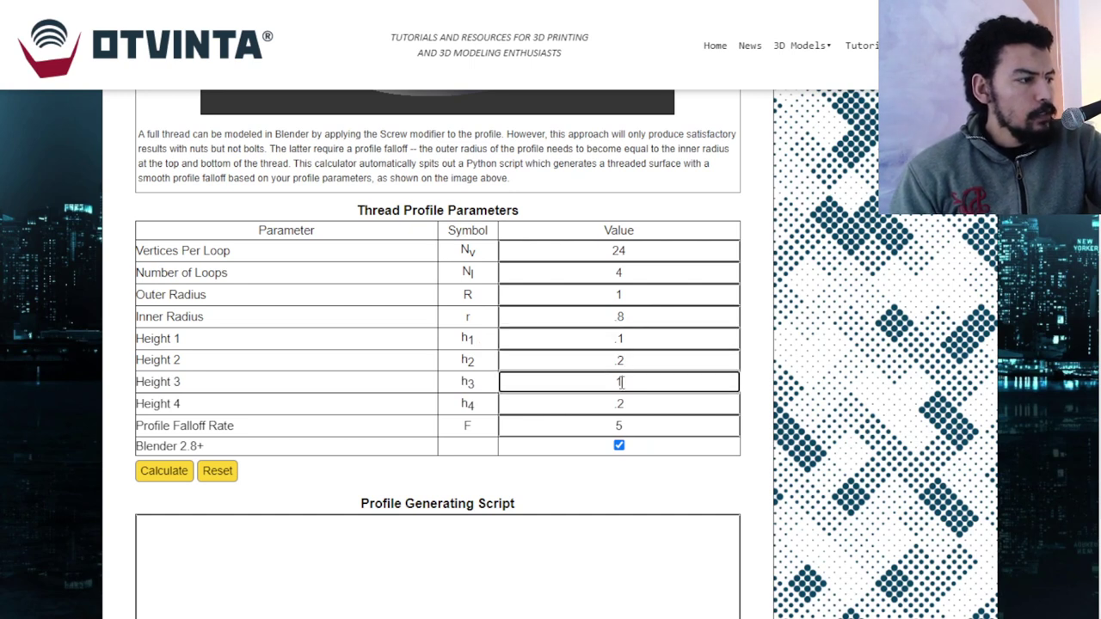
{"action": "left_click", "coordinate": [523, 360]}
{"action": "left_click", "coordinate": [617, 397]}
{"action": "left_click", "coordinate": [618, 360]}
{"action": "left_click", "coordinate": [617, 338]}
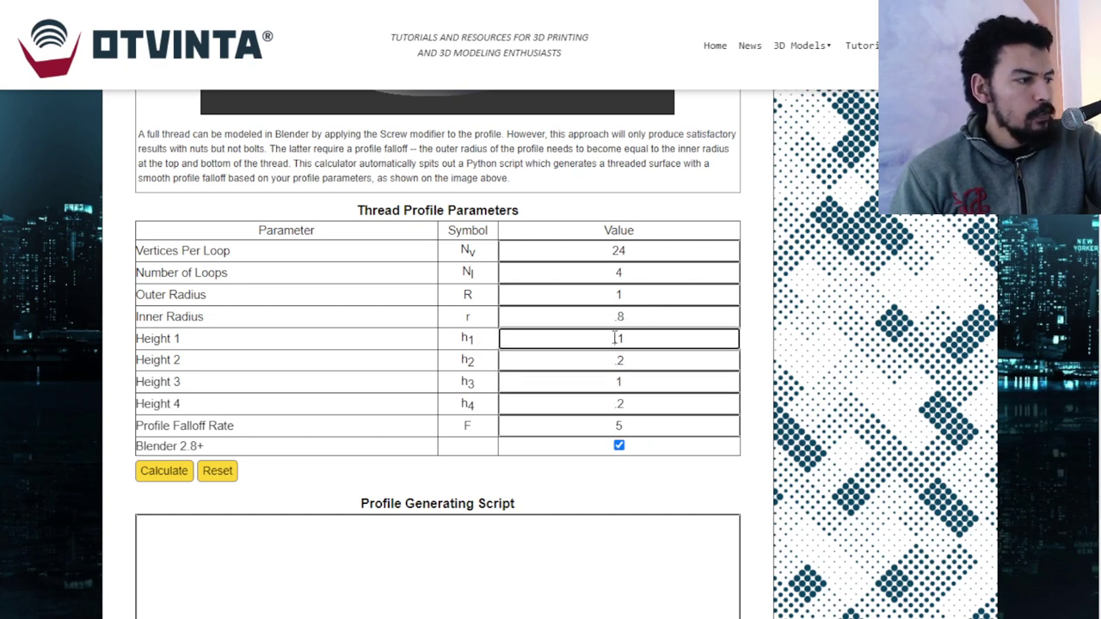
{"action": "left_click", "coordinate": [618, 360]}
{"action": "left_click", "coordinate": [616, 339]}
{"action": "scroll", "coordinate": [619, 345], "scroll_direction": "down", "scroll_amount": 2}
{"action": "scroll", "coordinate": [619, 344], "scroll_direction": "up", "scroll_amount": 2}
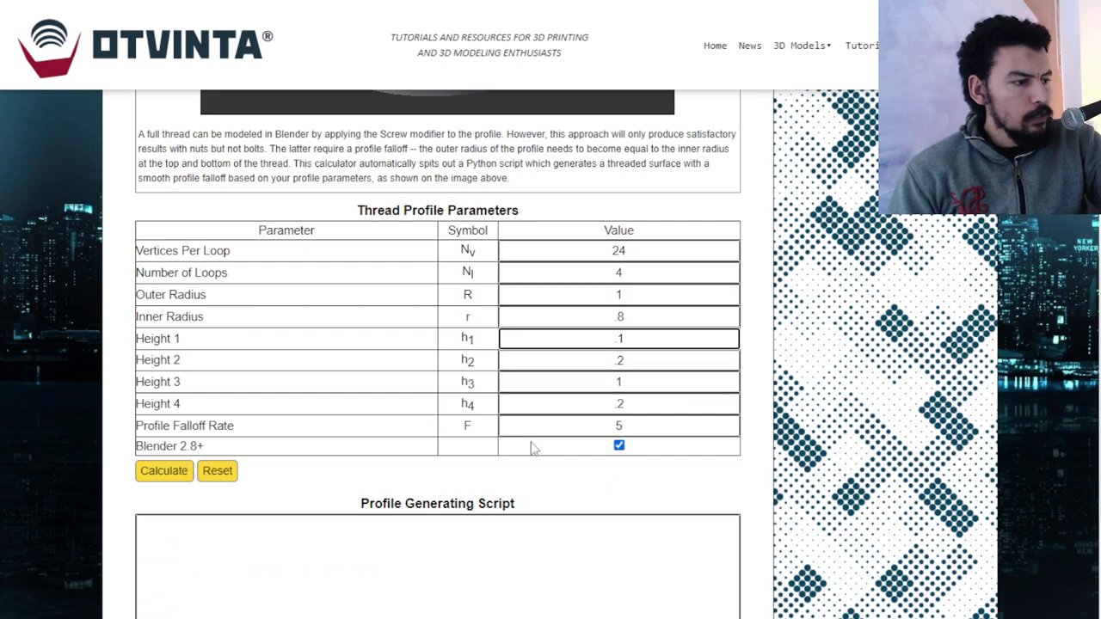
- With Blender 2.8+ ticked, calculate the Python thread profile script and copy it
{"action": "left_click", "coordinate": [620, 446]}
{"action": "left_click", "coordinate": [620, 446]}
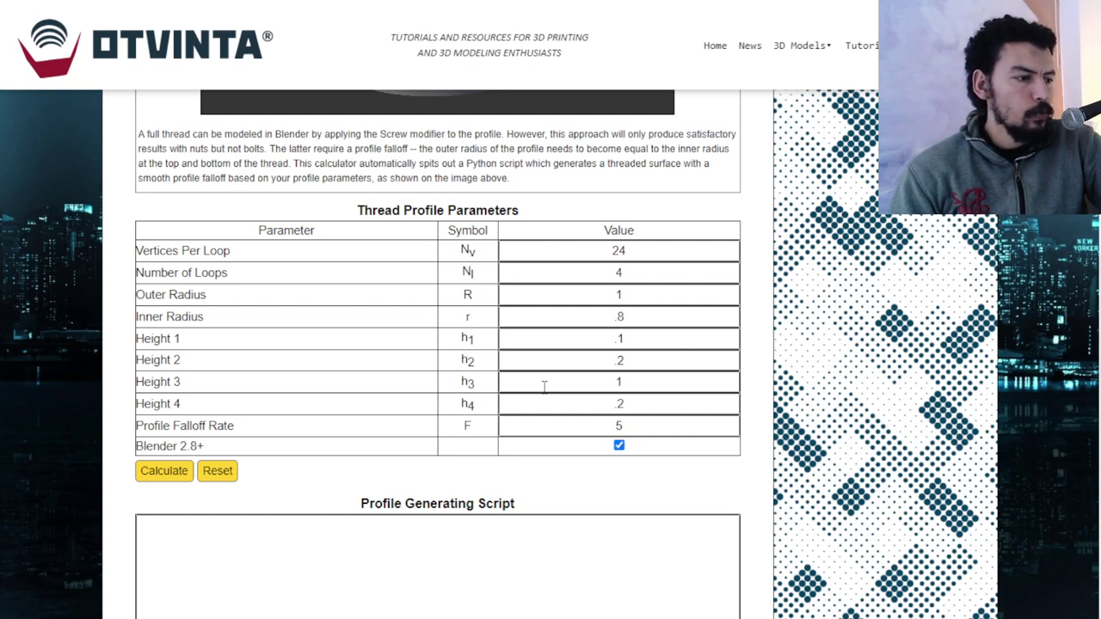
{"action": "left_click", "coordinate": [176, 475]}
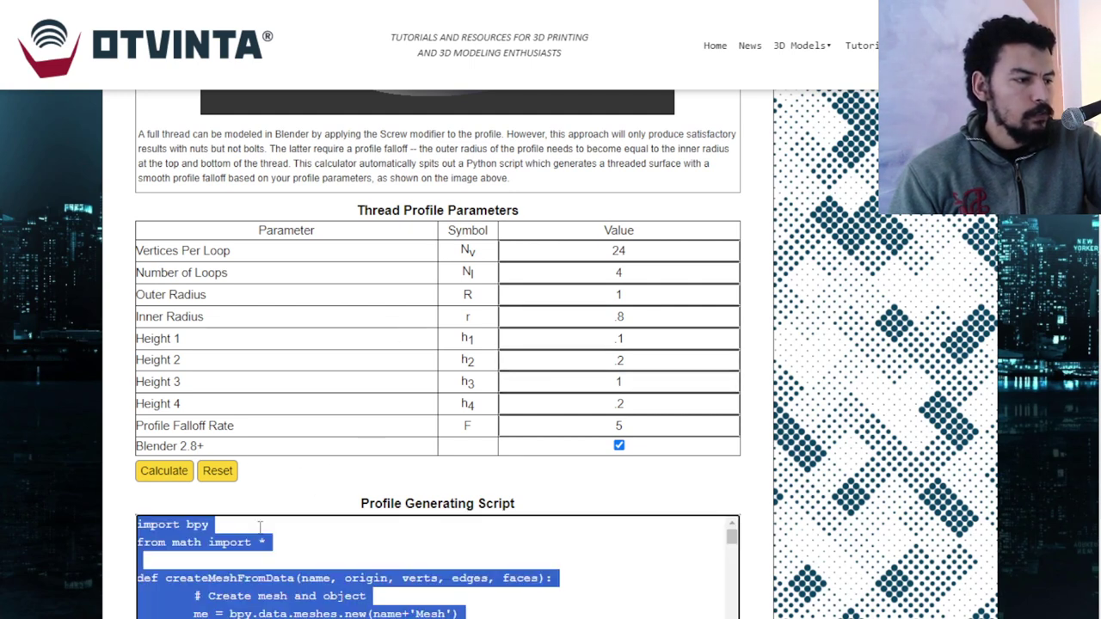
{"action": "right_click", "coordinate": [256, 547]}
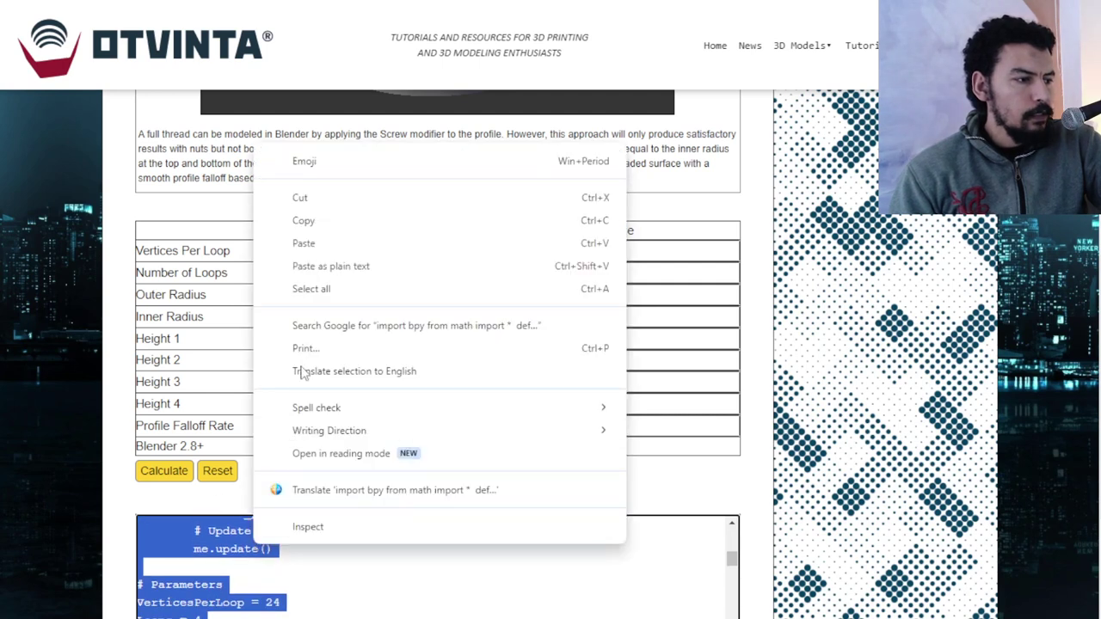
{"action": "left_click", "coordinate": [318, 227]}
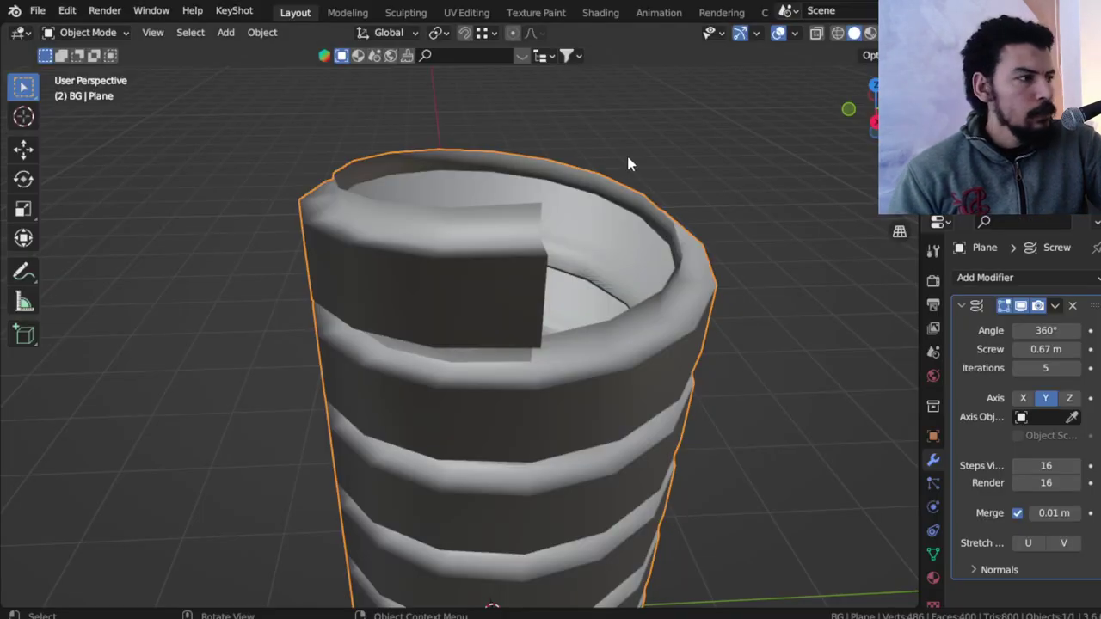
- Split the 3D view and paste the thread script into a new Text Editor block
{"action": "left_click", "coordinate": [626, 155]}
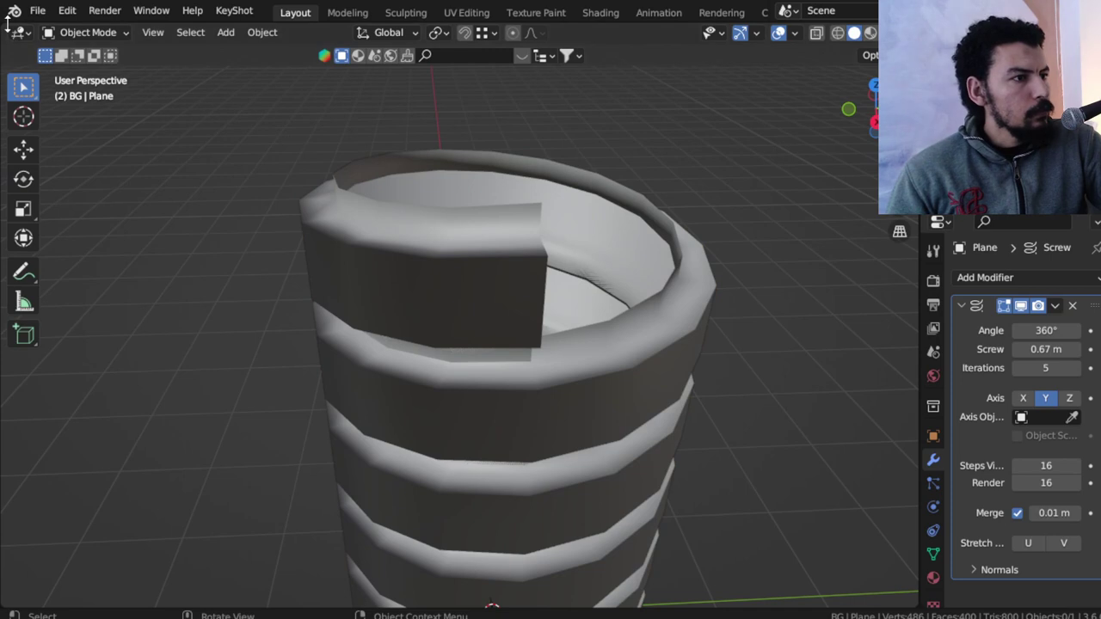
{"action": "left_click_drag", "start_coordinate": [6, 28], "coordinate": [17, 272]}
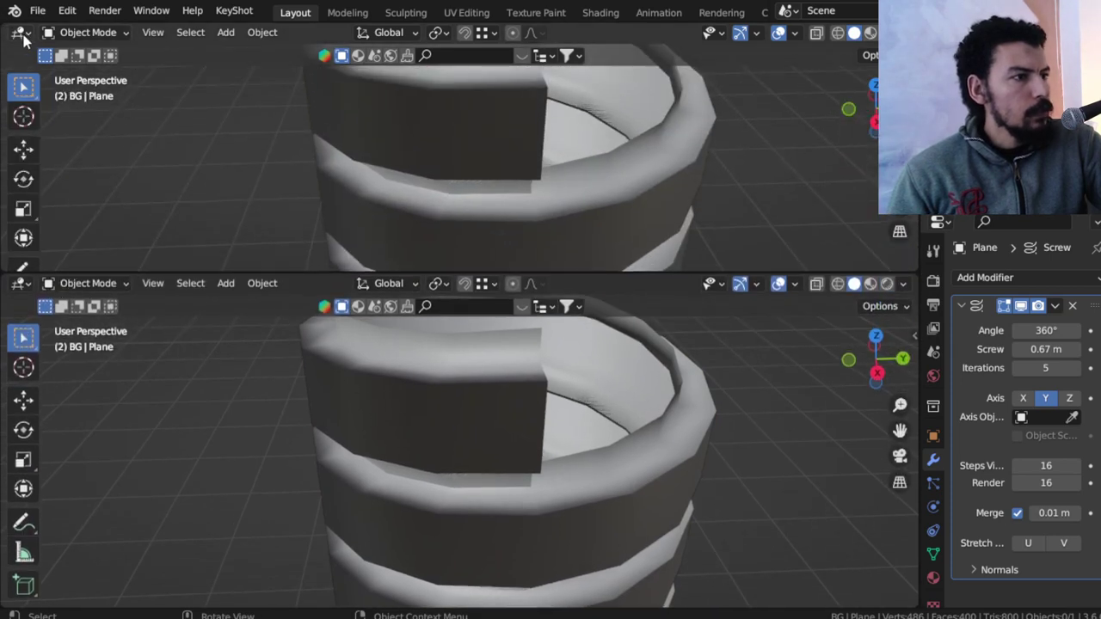
{"action": "left_click", "coordinate": [22, 34]}
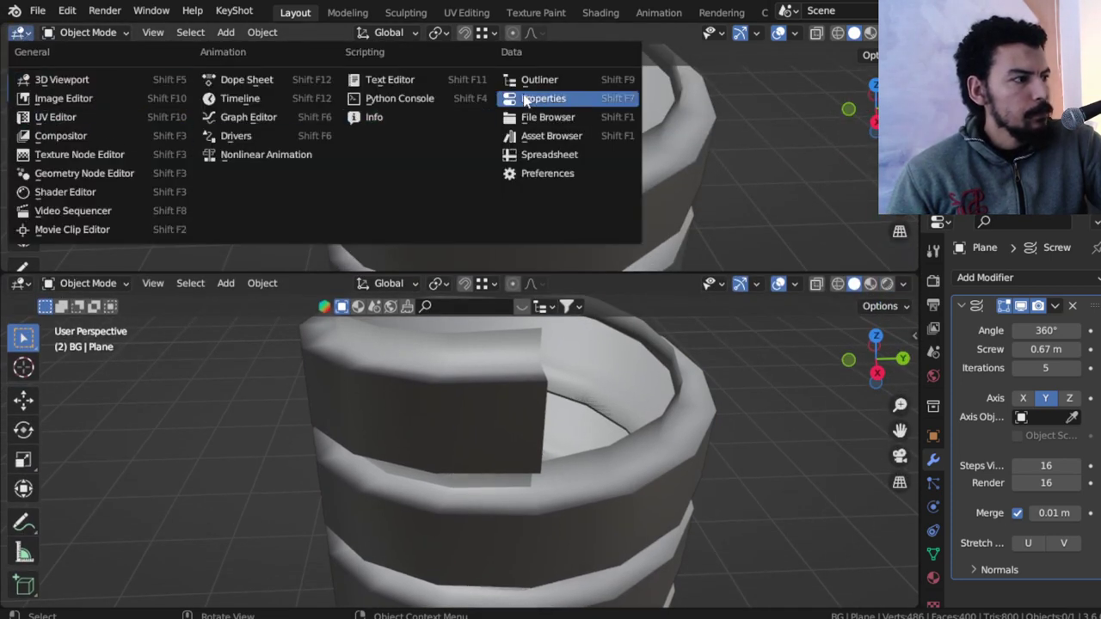
{"action": "left_click", "coordinate": [396, 79]}
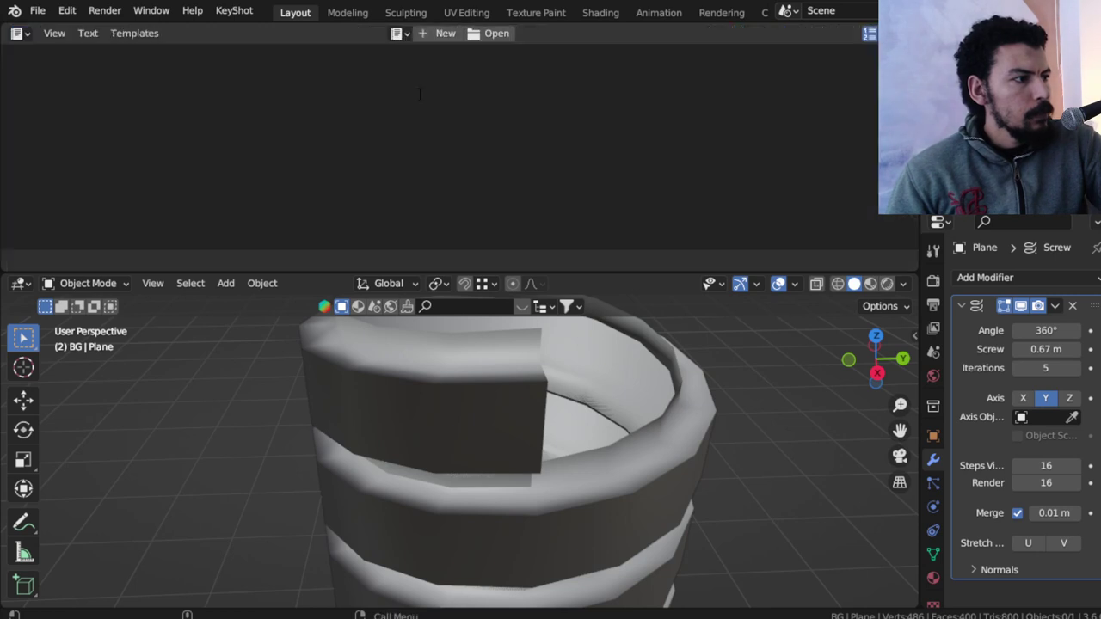
{"action": "left_click", "coordinate": [432, 34]}
{"action": "key", "text": "ctrl+v"}
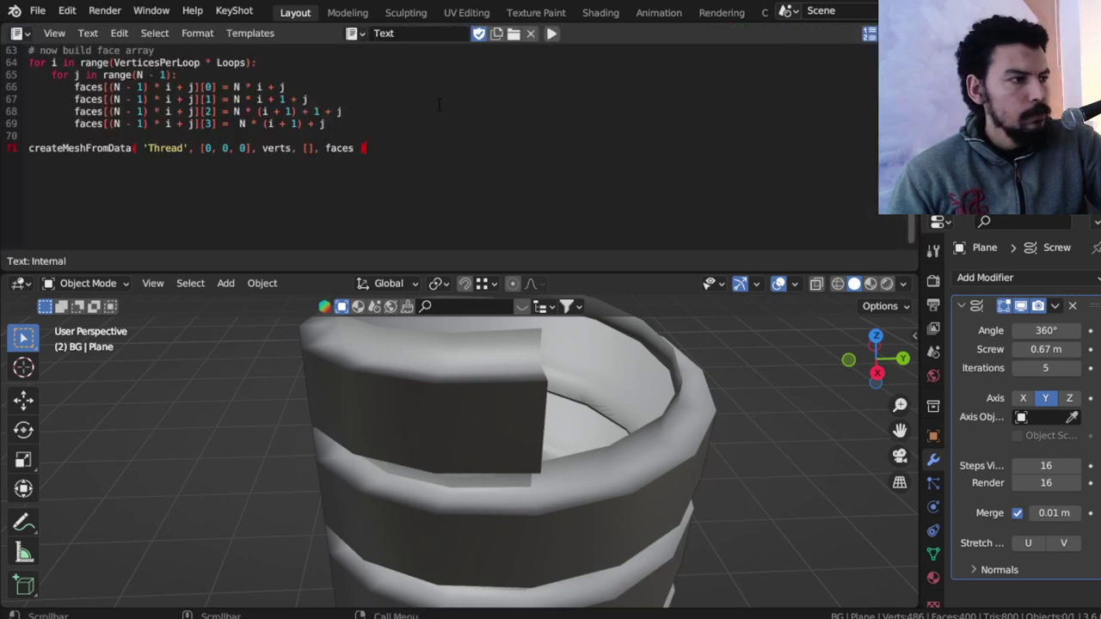
{"action": "scroll", "coordinate": [413, 174], "scroll_direction": "up", "scroll_amount": 5}
{"action": "scroll", "coordinate": [414, 173], "scroll_direction": "up", "scroll_amount": 5}
{"action": "scroll", "coordinate": [414, 174], "scroll_direction": "up", "scroll_amount": 5}
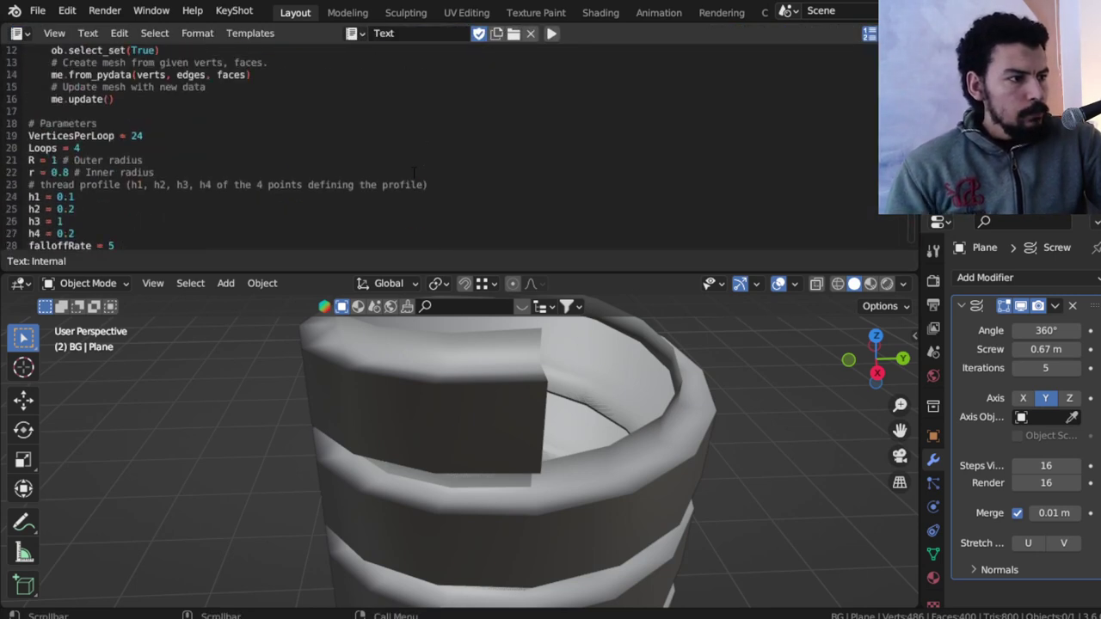
{"action": "scroll", "coordinate": [414, 174], "scroll_direction": "up", "scroll_amount": 5}
{"action": "scroll", "coordinate": [414, 174], "scroll_direction": "down", "scroll_amount": 10}
{"action": "scroll", "coordinate": [414, 173], "scroll_direction": "down", "scroll_amount": 10}
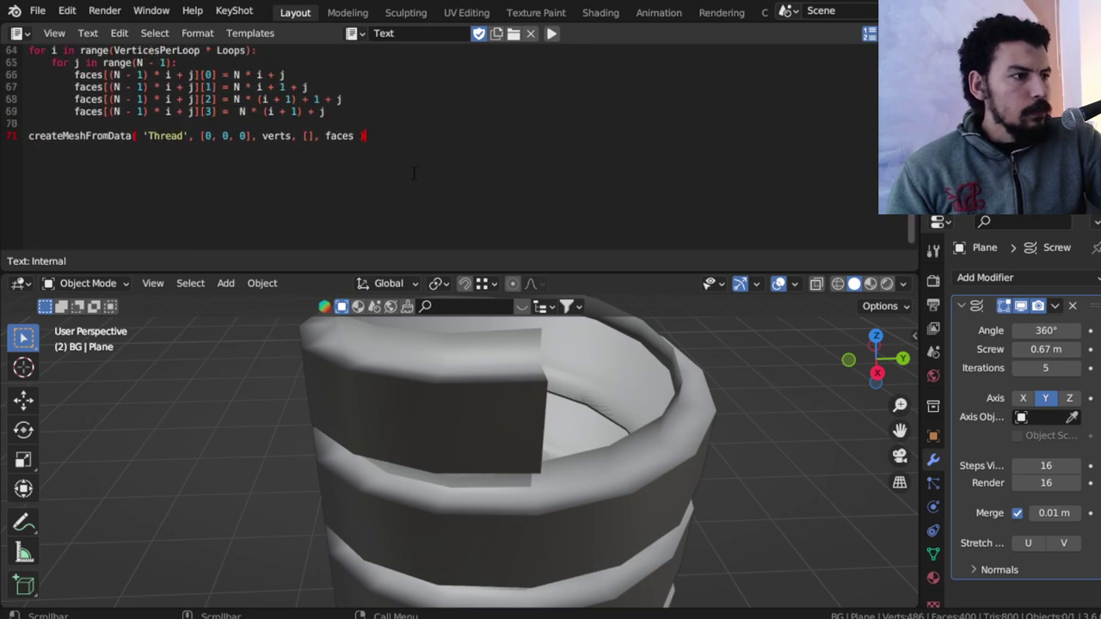
{"action": "scroll", "coordinate": [414, 174], "scroll_direction": "up", "scroll_amount": 3}
{"action": "scroll", "coordinate": [414, 173], "scroll_direction": "down", "scroll_amount": 3}
{"action": "scroll", "coordinate": [602, 379], "scroll_direction": "down", "scroll_amount": 5}
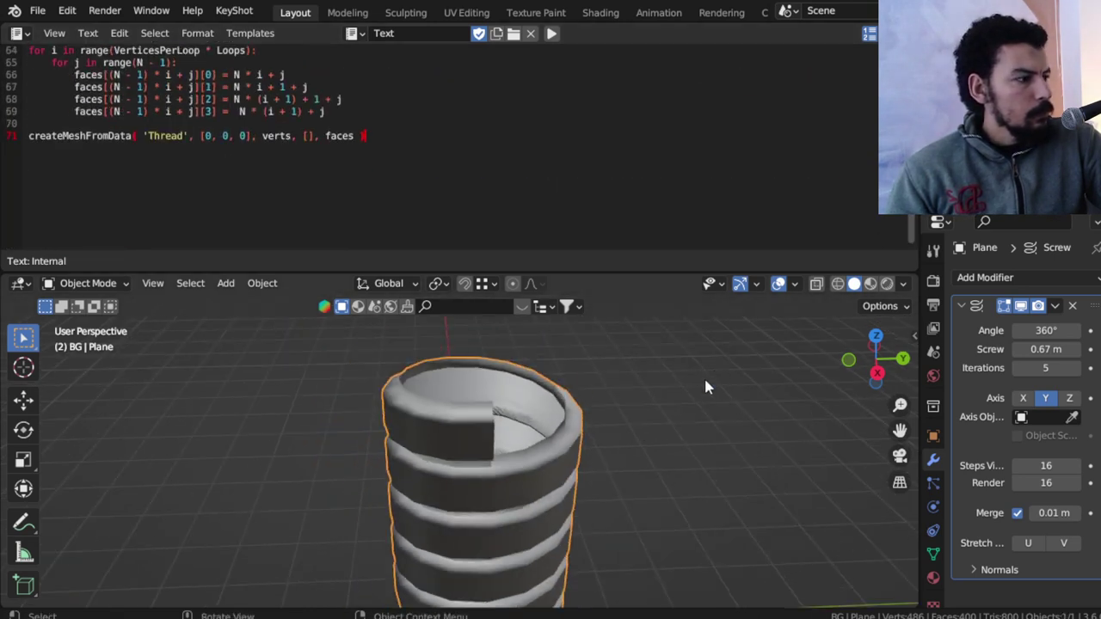
- Delete the old Plane, save, run the script, and view the thread in front orthographic
{"action": "key", "text": "Delete"}
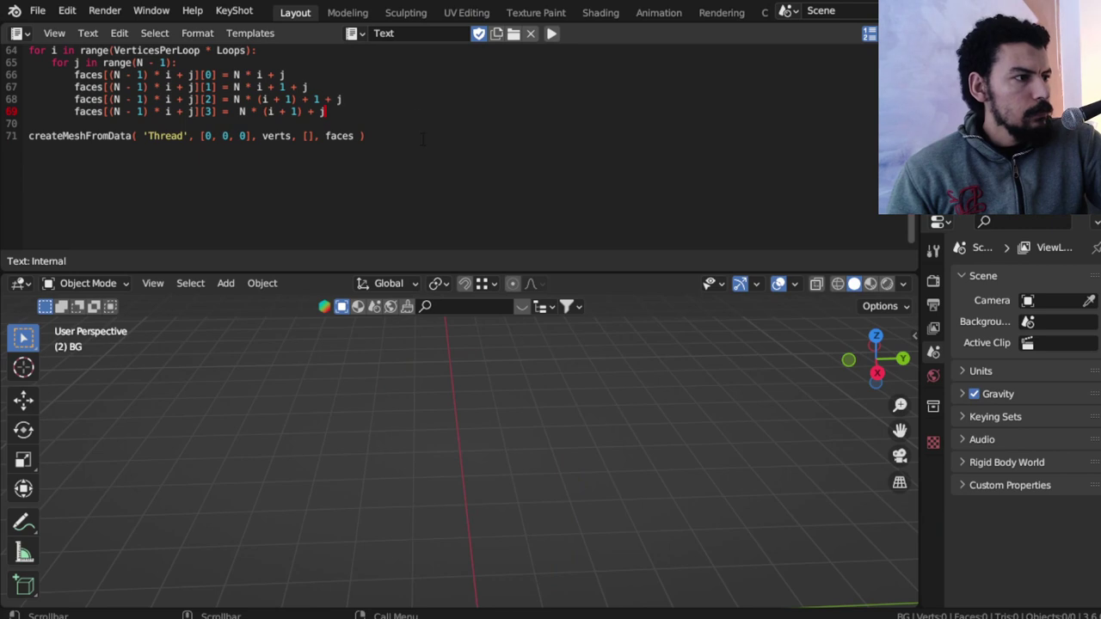
{"action": "key", "text": "ctrl+s"}
{"action": "left_click", "coordinate": [552, 33]}
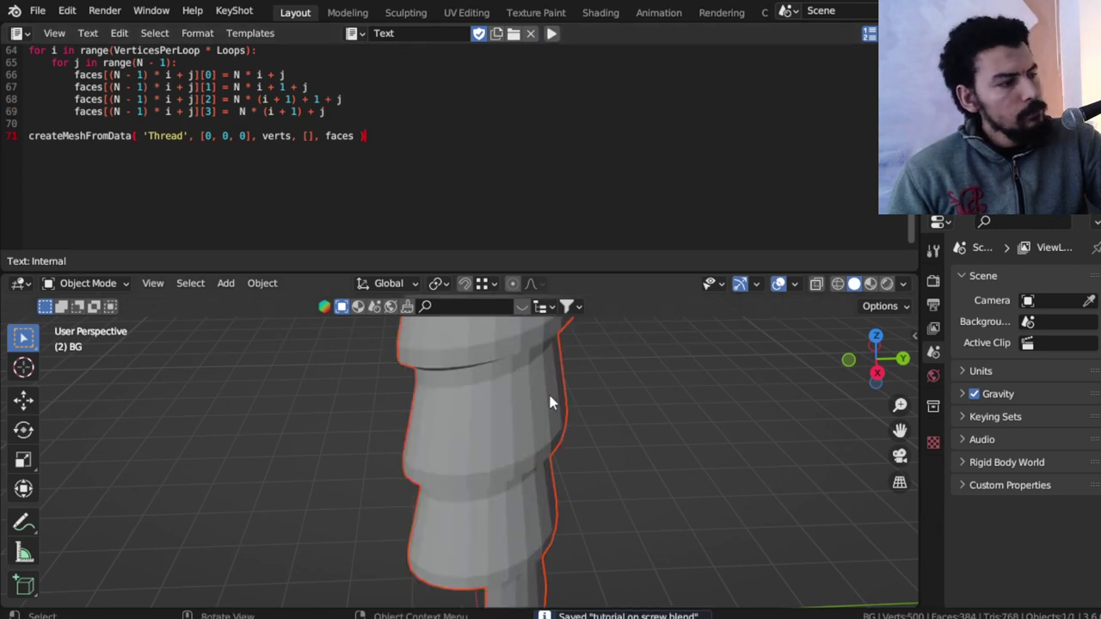
{"action": "middle_click_drag", "start_coordinate": [552, 428], "coordinate": [524, 507], "text": "shift"}
{"action": "key", "text": "KP_5"}
{"action": "key", "text": "KP_1"}
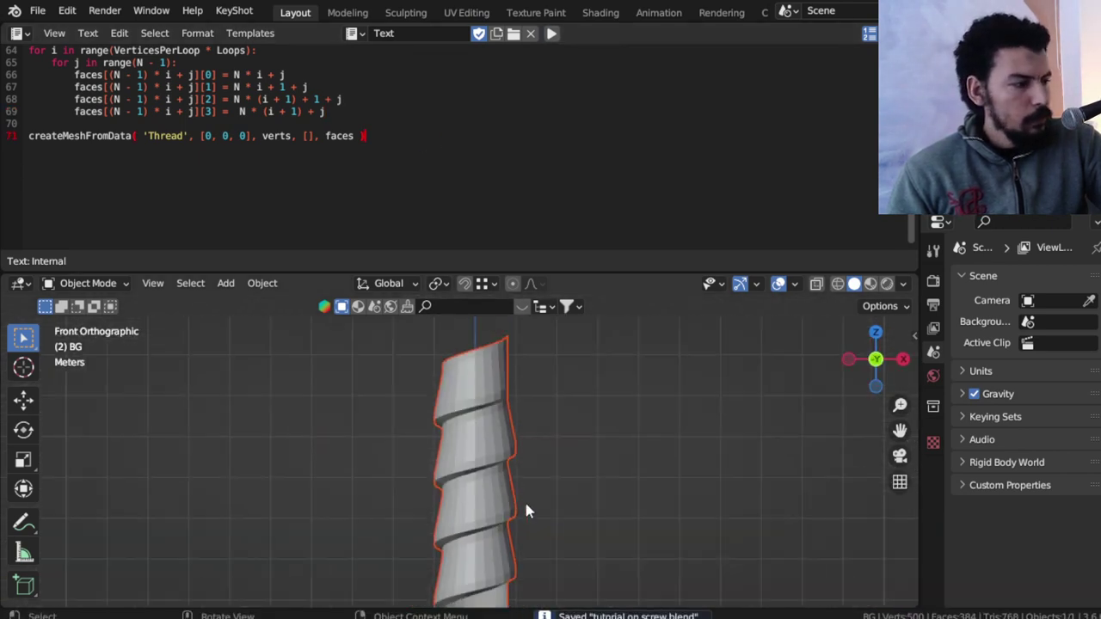
{"action": "scroll", "coordinate": [514, 397], "scroll_direction": "up", "scroll_amount": 3}
{"action": "scroll", "coordinate": [522, 426], "scroll_direction": "up", "scroll_amount": 1}
{"action": "mouse_move", "coordinate": [522, 426]}
{"action": "middle_mouse_down", "text": "shift"}
{"action": "mouse_move", "coordinate": [505, 456]}
{"action": "mouse_move", "coordinate": [508, 418]}
{"action": "mouse_move", "coordinate": [518, 455]}
{"action": "mouse_move", "coordinate": [516, 356]}
{"action": "middle_mouse_up", "text": "shift"}
{"action": "scroll", "coordinate": [516, 405], "scroll_direction": "down", "scroll_amount": 4}
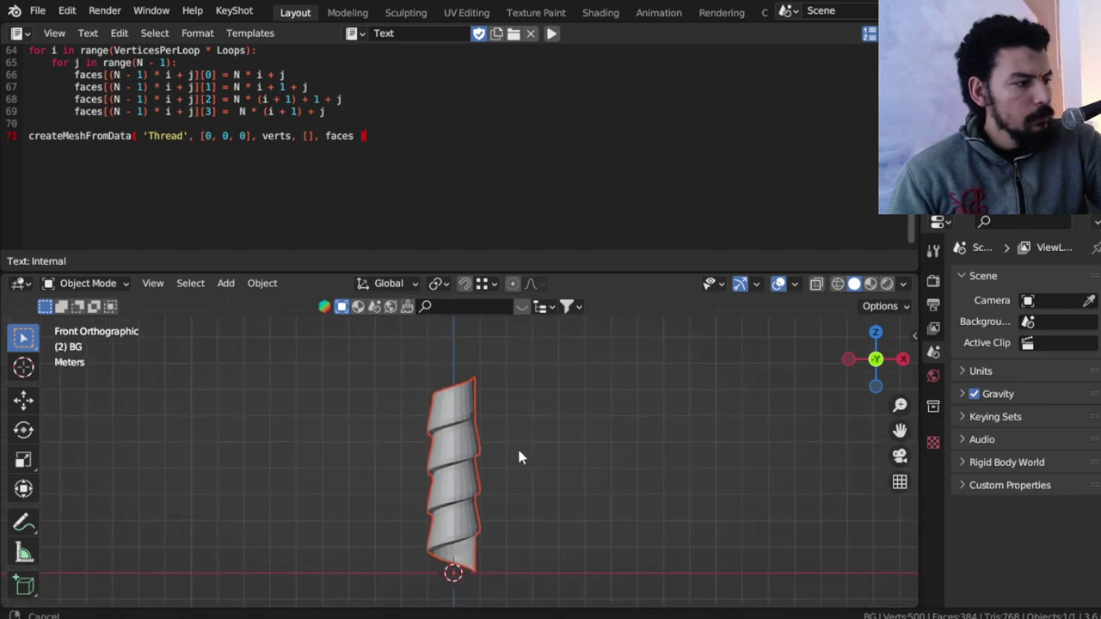
{"action": "scroll", "coordinate": [517, 445], "scroll_direction": "up", "scroll_amount": 1}
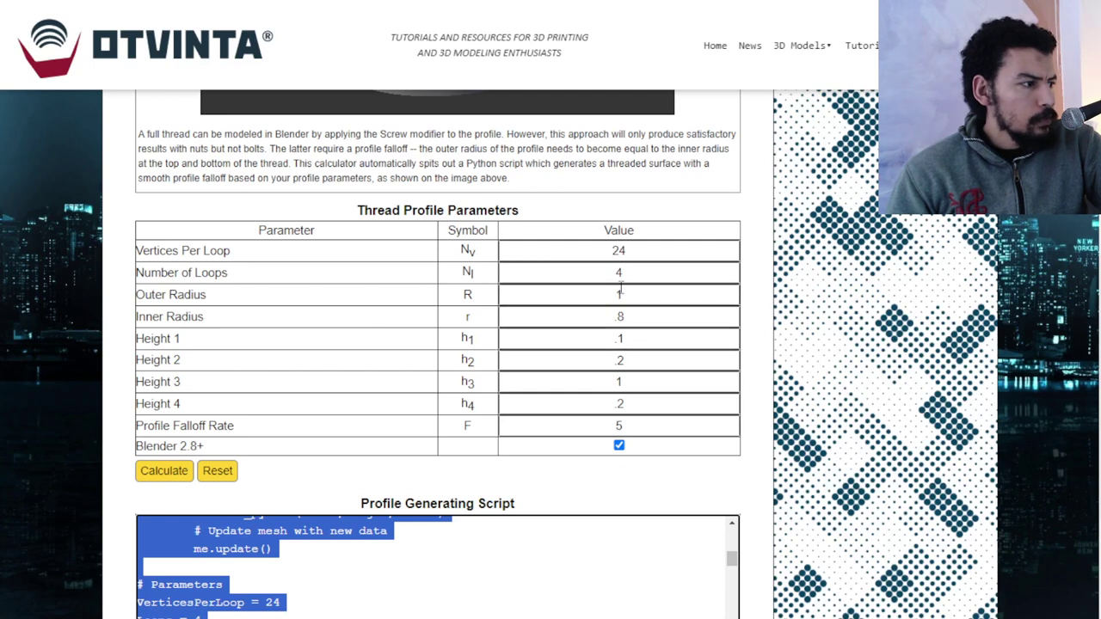
- Set Height 2 and Height 4 to .4 and the Profile Falloff Rate to .4
{"action": "double_click", "coordinate": [624, 426]}
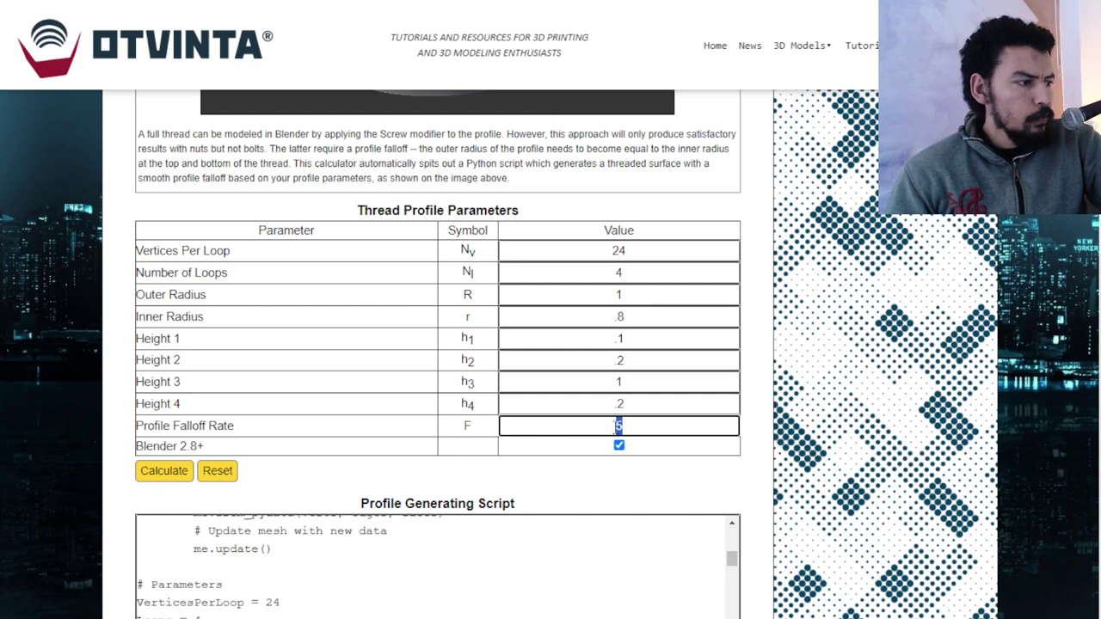
{"action": "type", "text": ".2"}
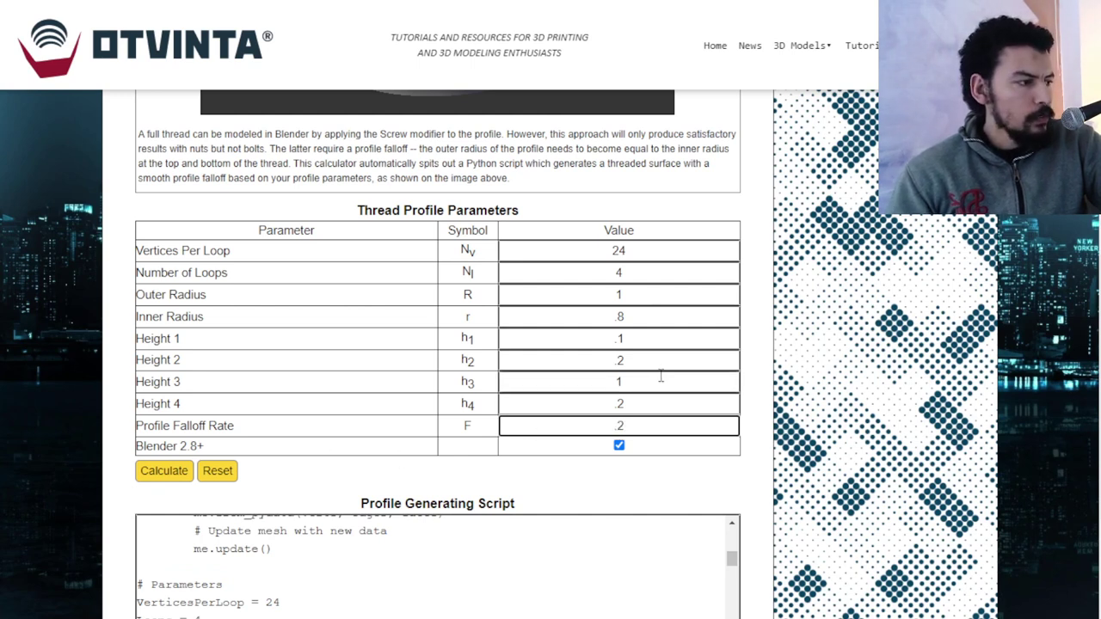
{"action": "double_click", "coordinate": [607, 359]}
{"action": "key", "text": "BackSpace"}
{"action": "key", "text": "BackSpace"}
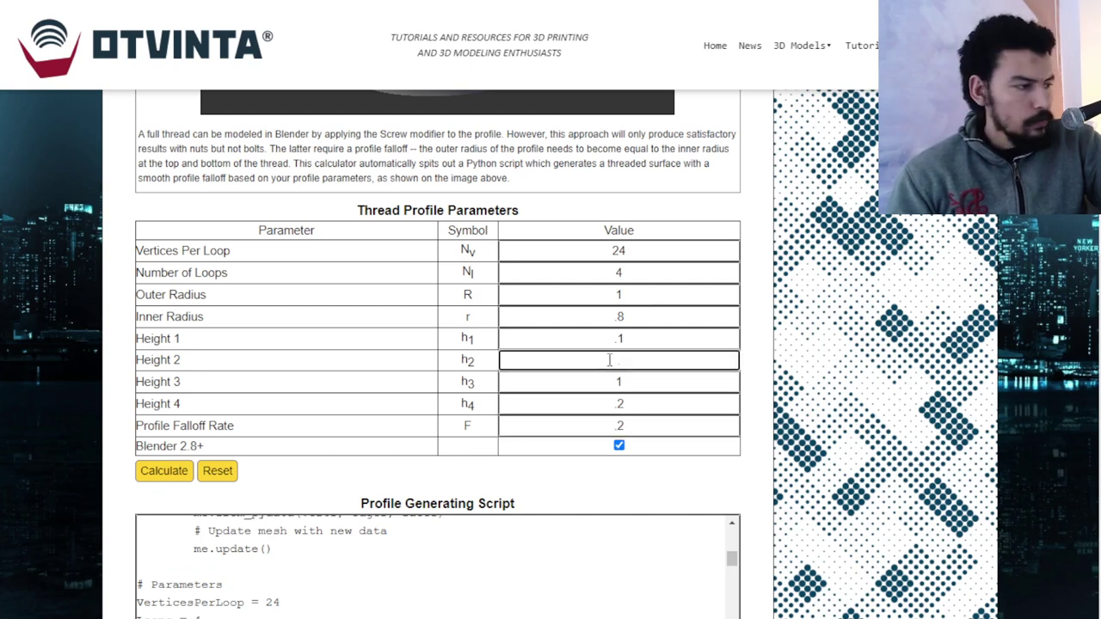
{"action": "type", "text": ".4"}
{"action": "double_click", "coordinate": [619, 403]}
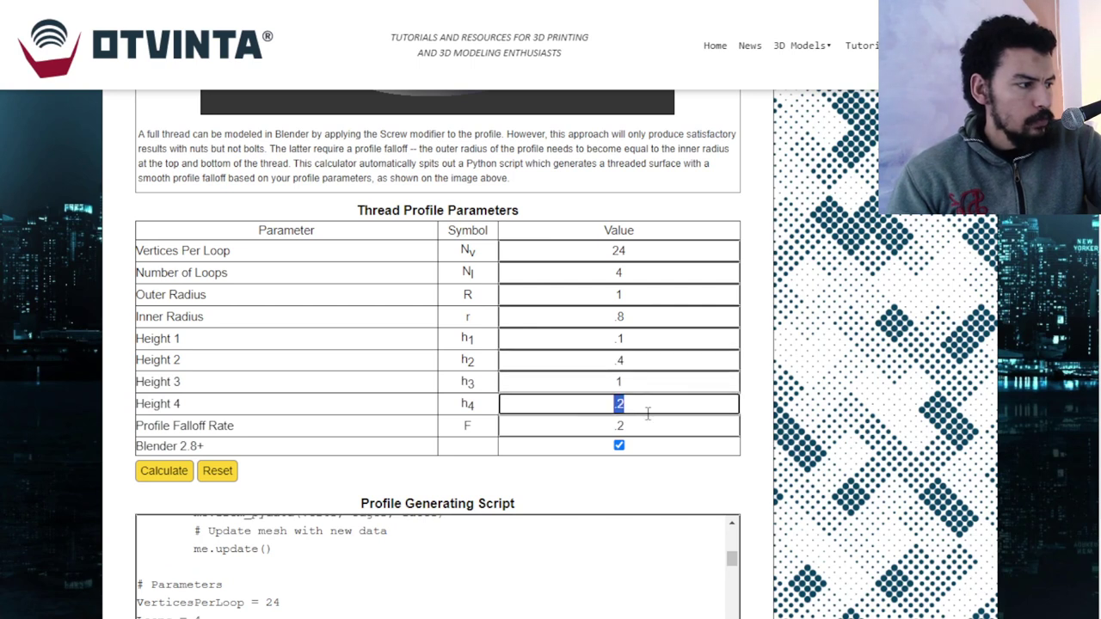
{"action": "type", "text": ".4"}
{"action": "double_click", "coordinate": [588, 422]}
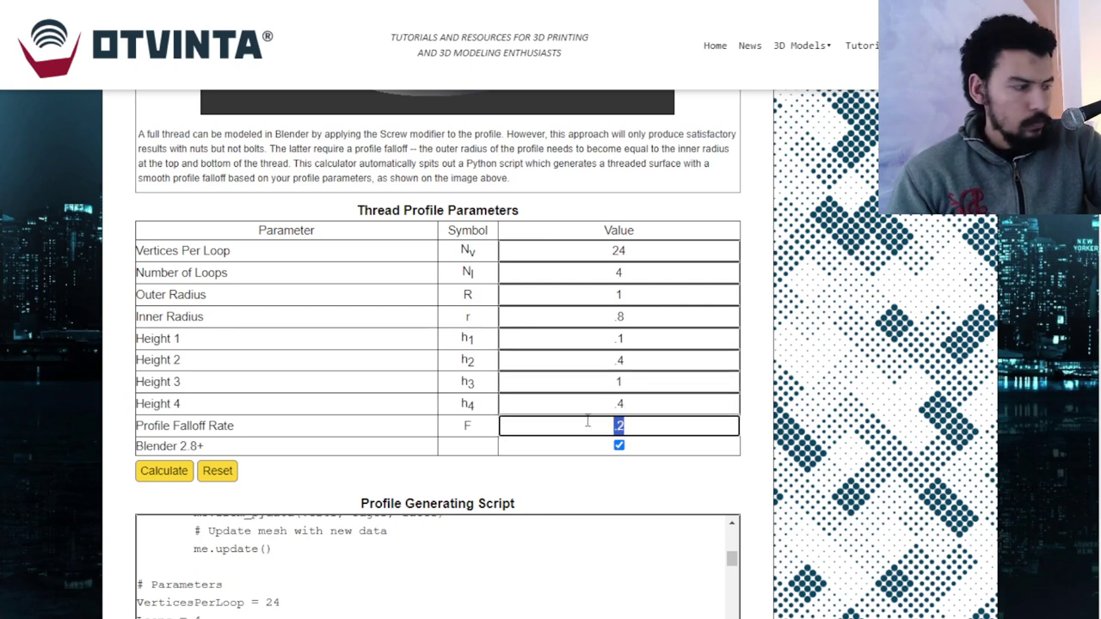
{"action": "key", "text": "BackSpace"}
{"action": "type", "text": "4"}
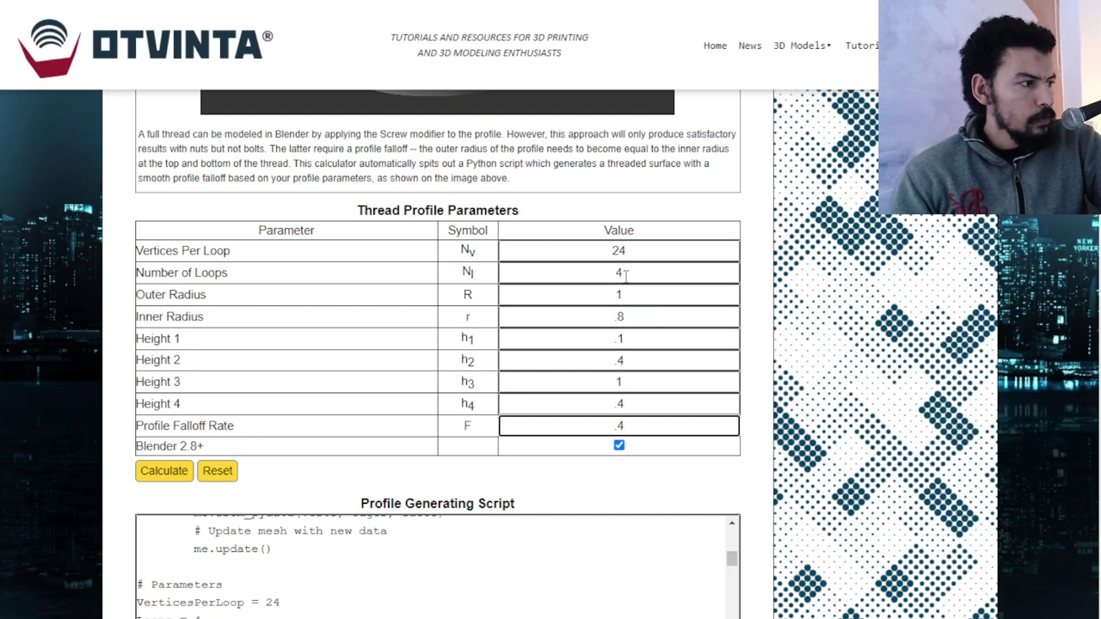
- Set Outer Radius 2 and Inner Radius 1.8, recalculate and copy the new script
{"action": "double_click", "coordinate": [621, 296]}
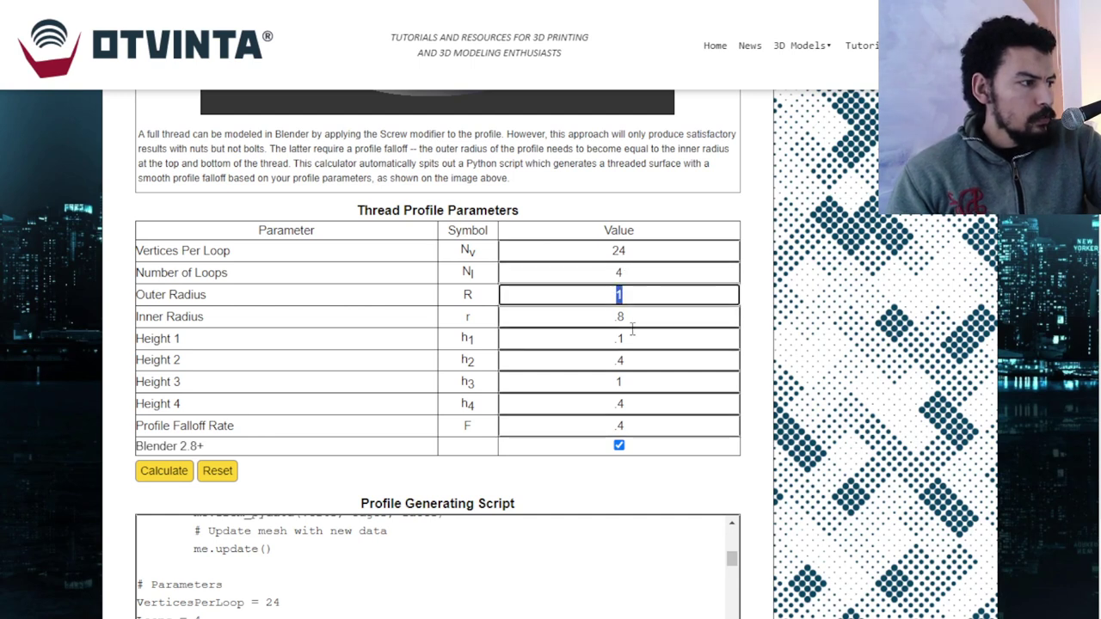
{"action": "type", "text": "2"}
{"action": "key", "text": "Tab"}
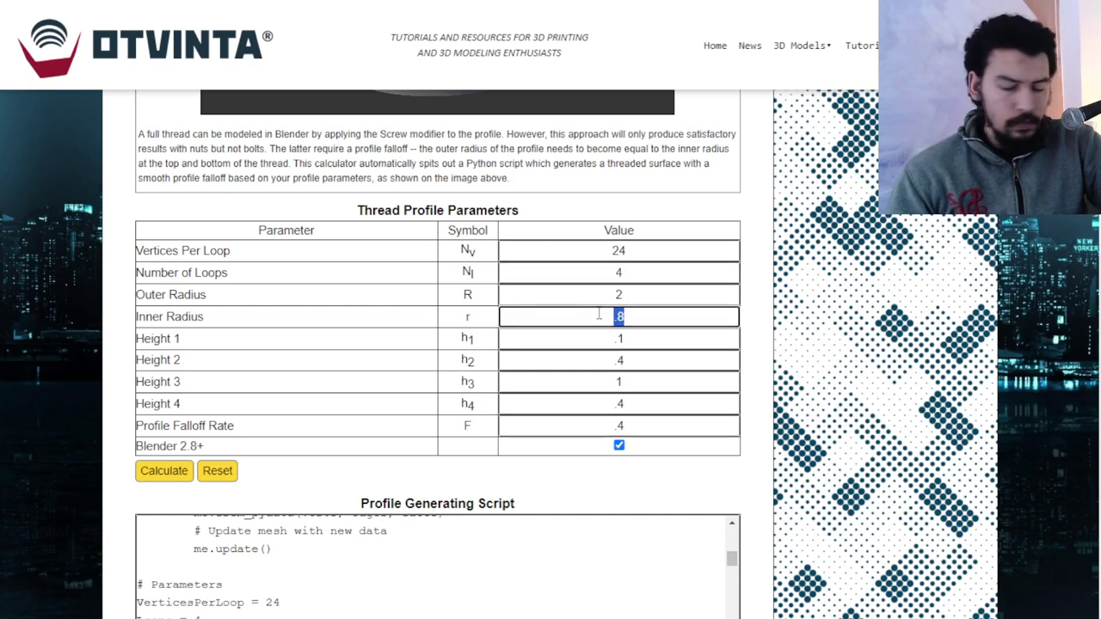
{"action": "key", "text": "BackSpace"}
{"action": "type", "text": "1."}
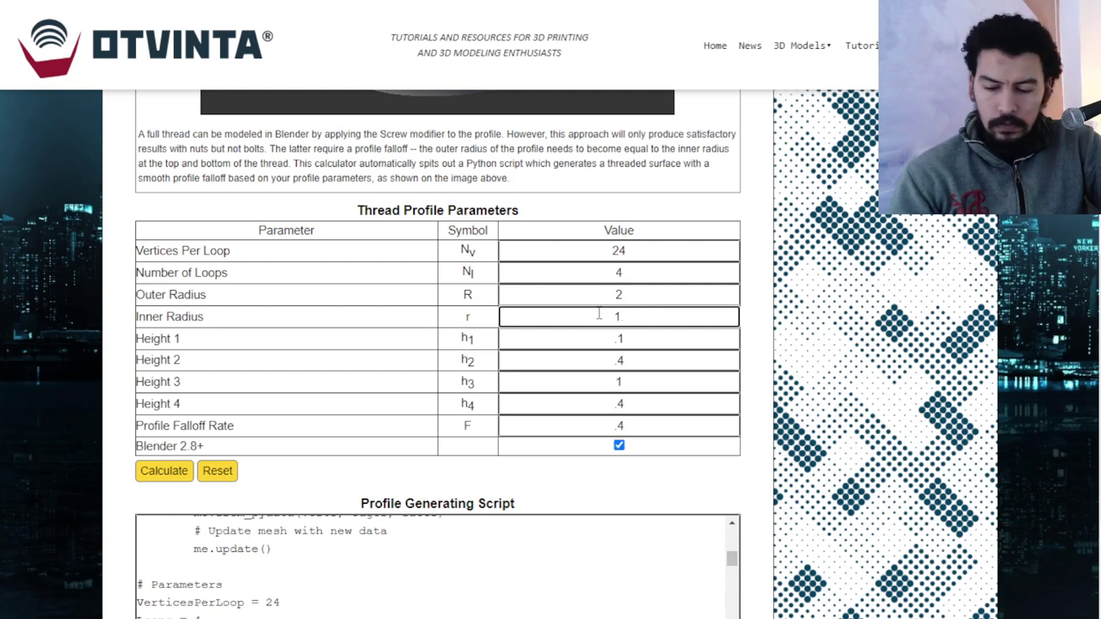
{"action": "type", "text": "8"}
{"action": "left_click", "coordinate": [177, 472]}
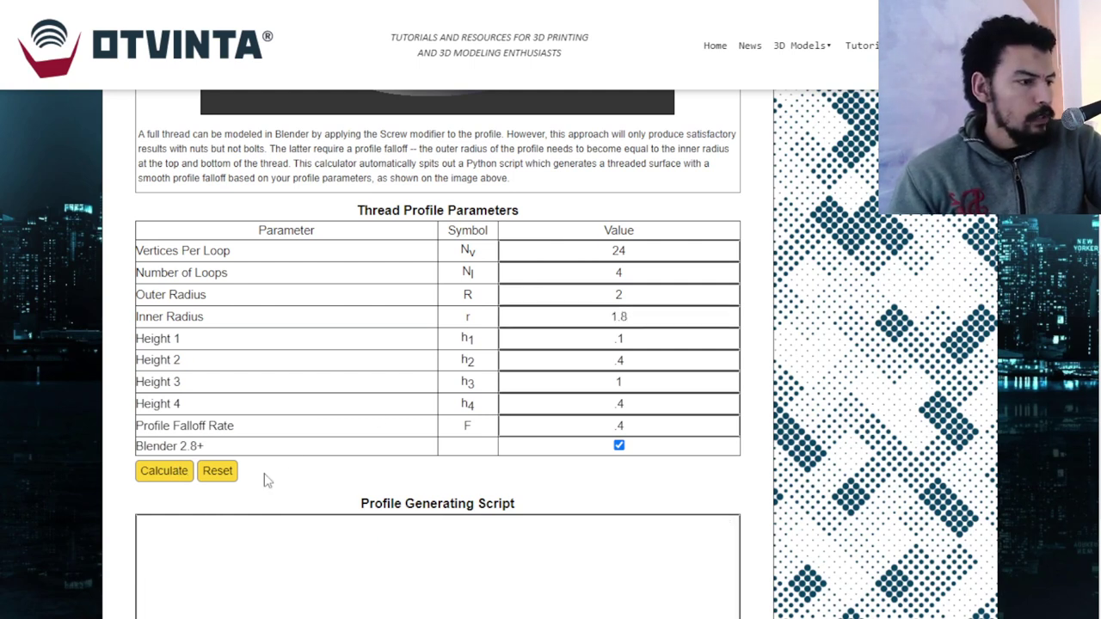
{"action": "right_click", "coordinate": [274, 389]}
{"action": "left_click", "coordinate": [327, 123]}
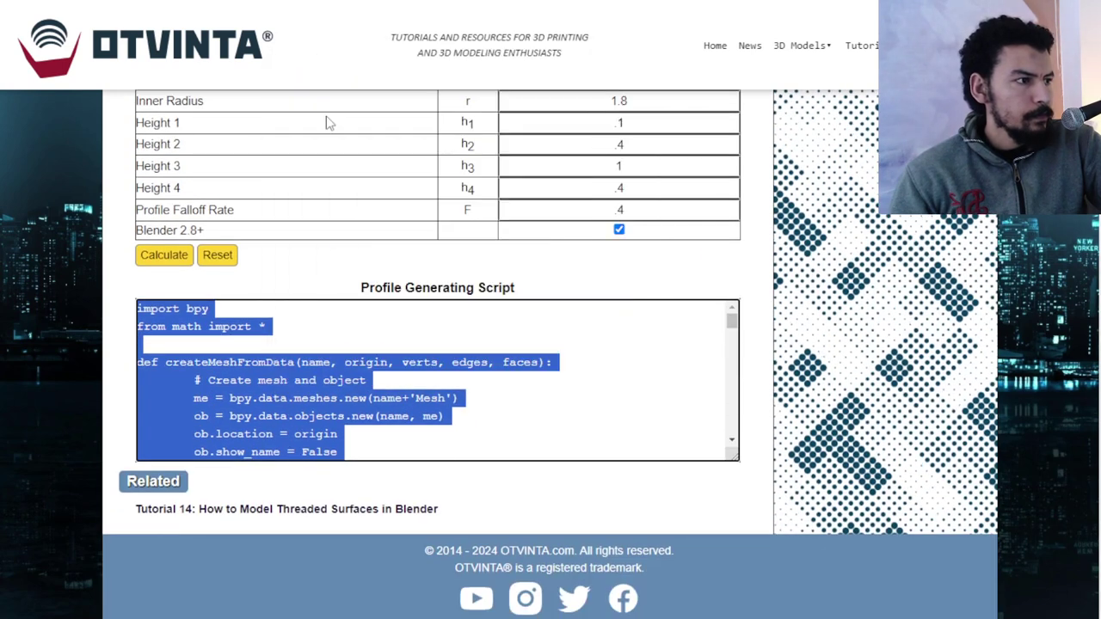
{"action": "key", "text": "alt+Tab"}
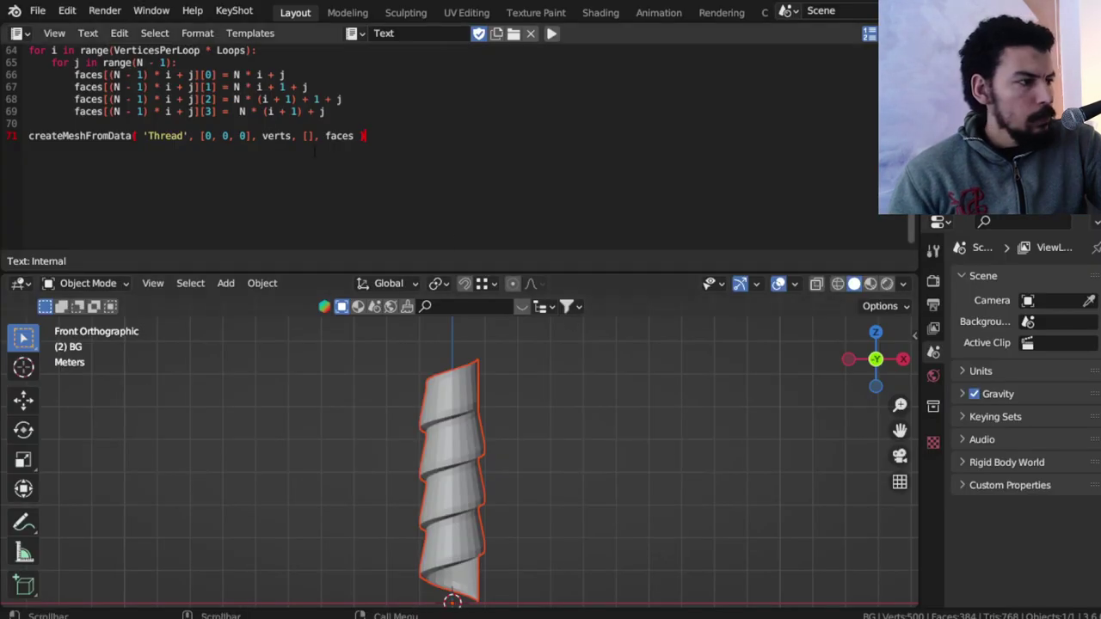
- Replace the Text Editor script with the regenerated one and run it, raising a Python error
{"action": "key", "text": "ctrl+a"}
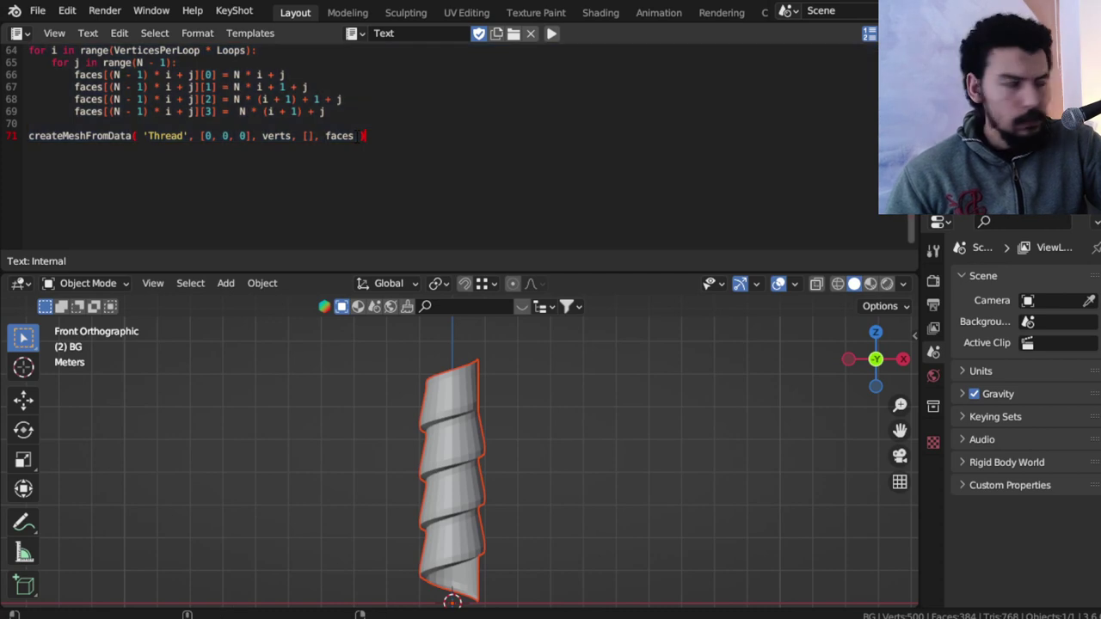
{"action": "key", "text": "ctrl+v"}
{"action": "key", "text": "alt+p"}
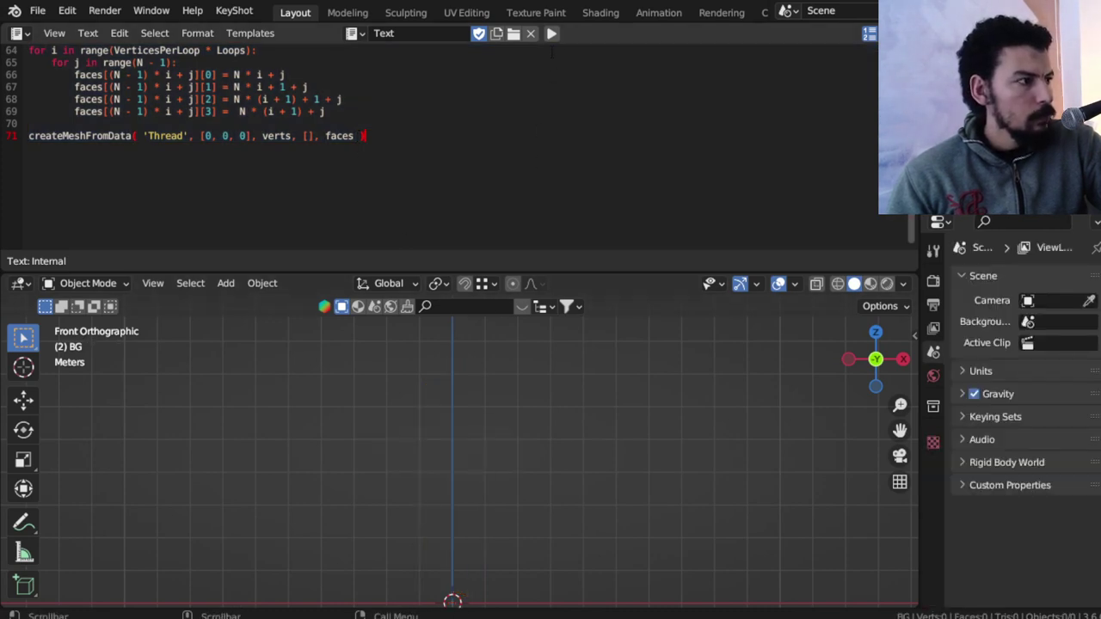
{"action": "left_click", "coordinate": [551, 32]}
{"action": "scroll", "coordinate": [344, 181], "scroll_direction": "down", "scroll_amount": 4}
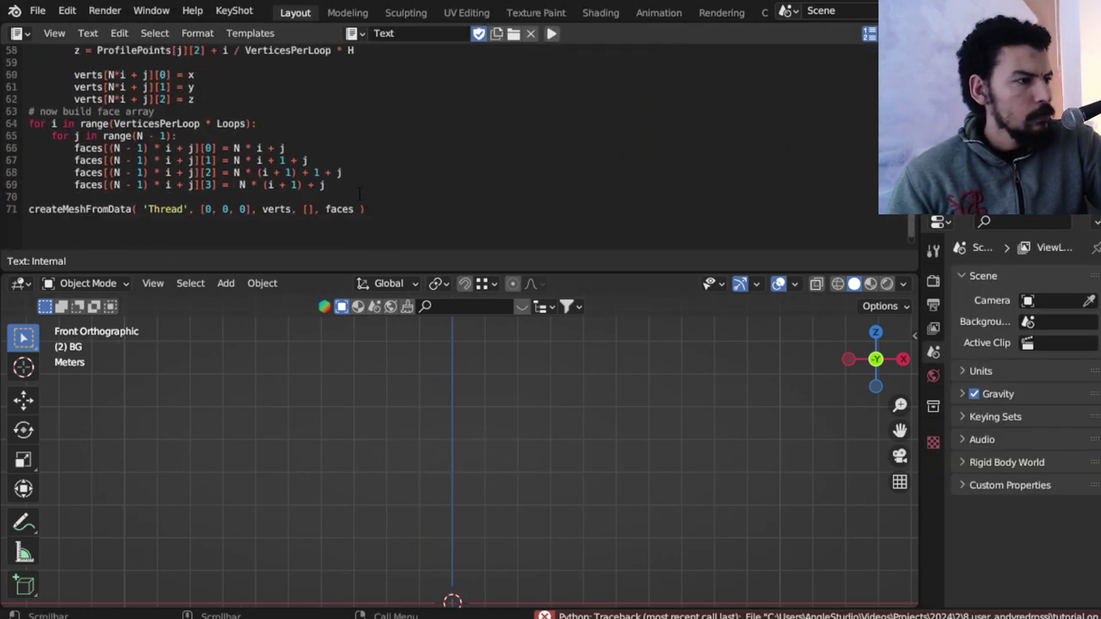
- Re-paste and rerun the script after the error, then clear the text block
{"action": "key", "text": "ctrl+a"}
{"action": "key", "text": "Delete"}
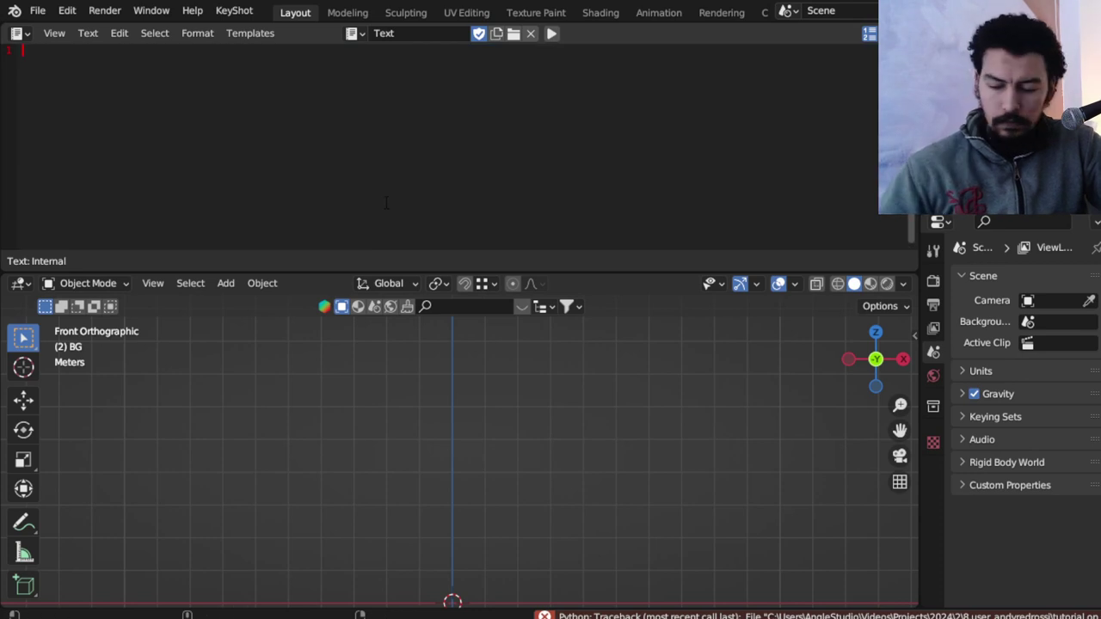
{"action": "key", "text": "ctrl+v"}
{"action": "key", "text": "alt+p"}
{"action": "left_click", "coordinate": [552, 33]}
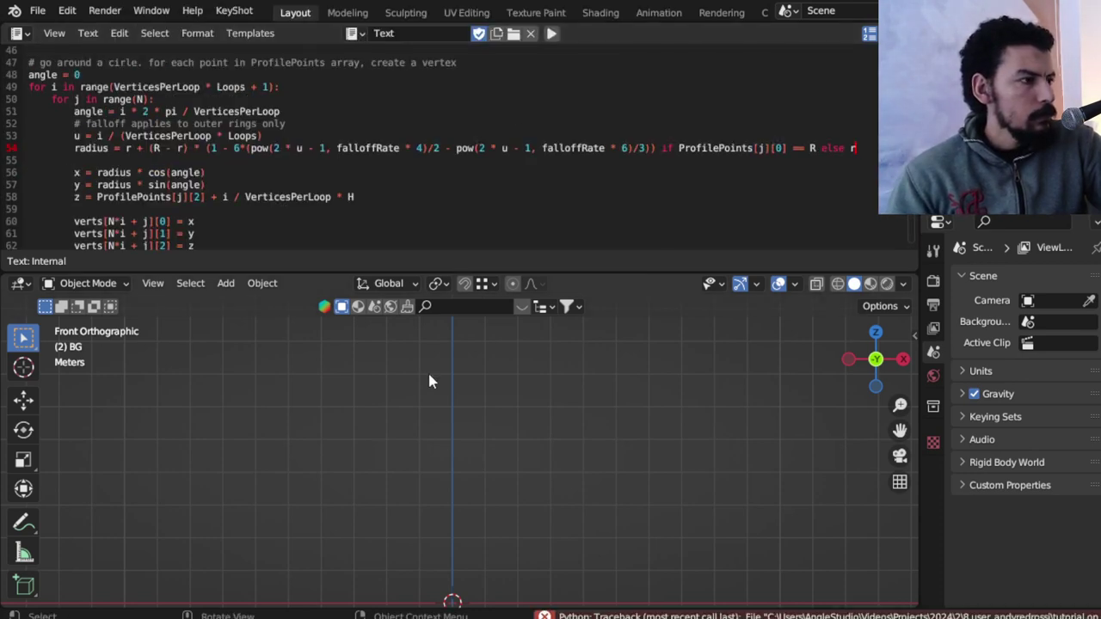
{"action": "key", "text": "ctrl+a"}
{"action": "key", "text": "Delete"}
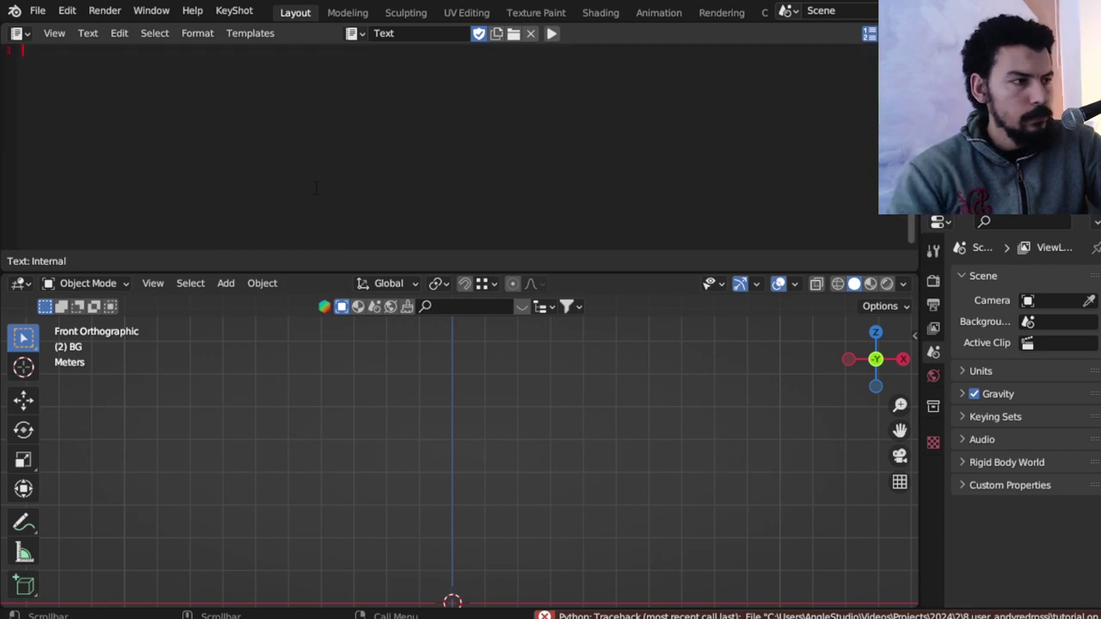
{"action": "key", "text": "alt+Tab"}
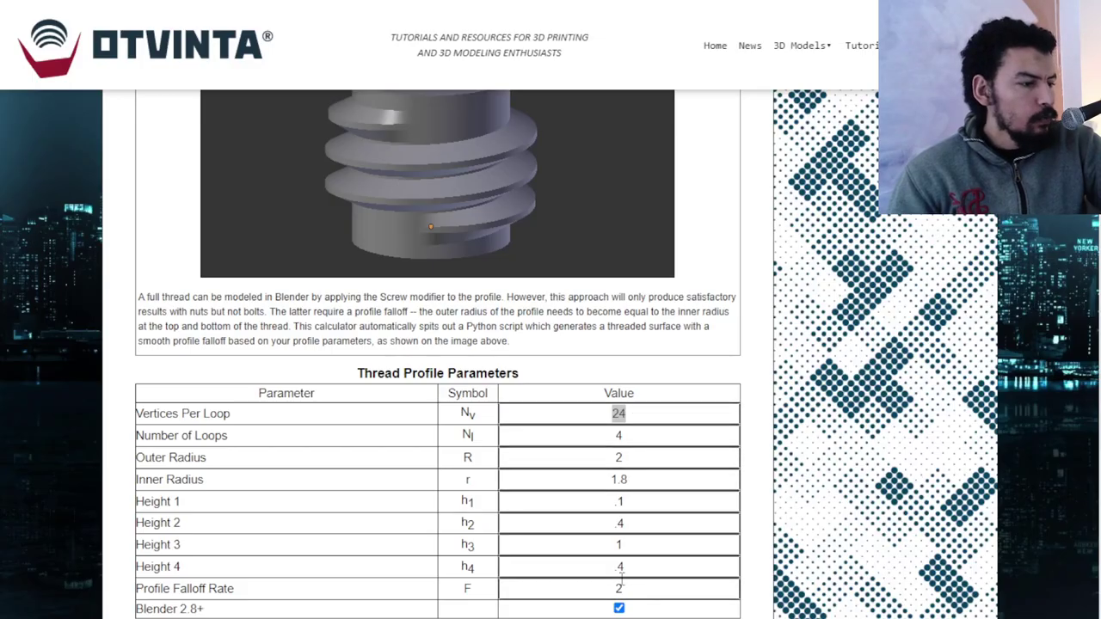
- Set the thread's Outer Radius to 10 and Inner Radius to 9
{"action": "double_click", "coordinate": [620, 589]}
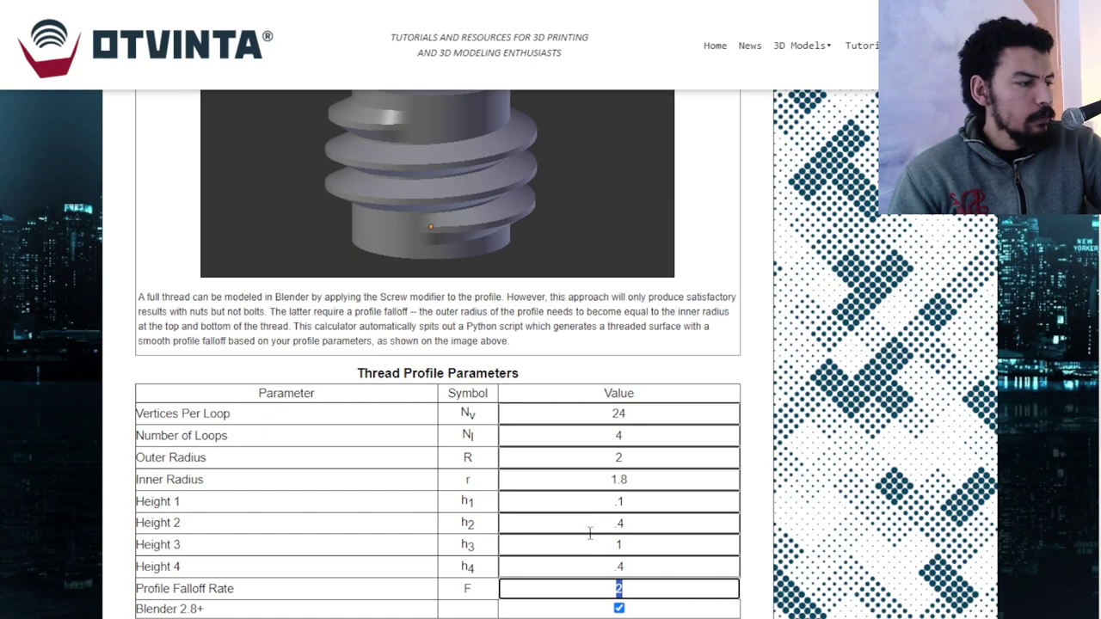
{"action": "scroll", "coordinate": [590, 533], "scroll_direction": "down", "scroll_amount": 1}
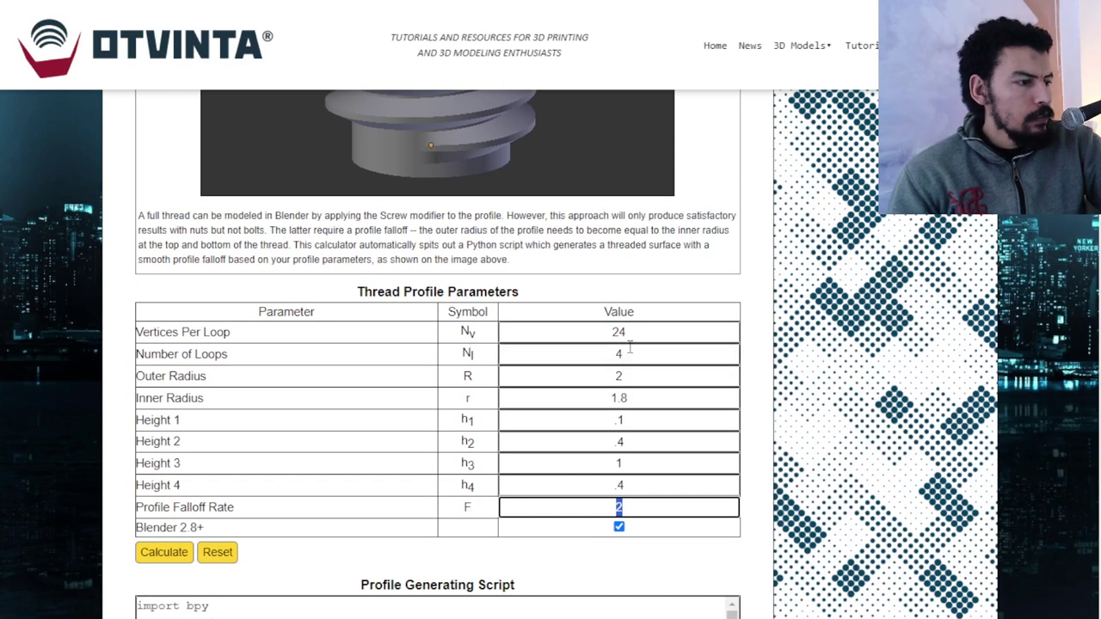
{"action": "double_click", "coordinate": [590, 376]}
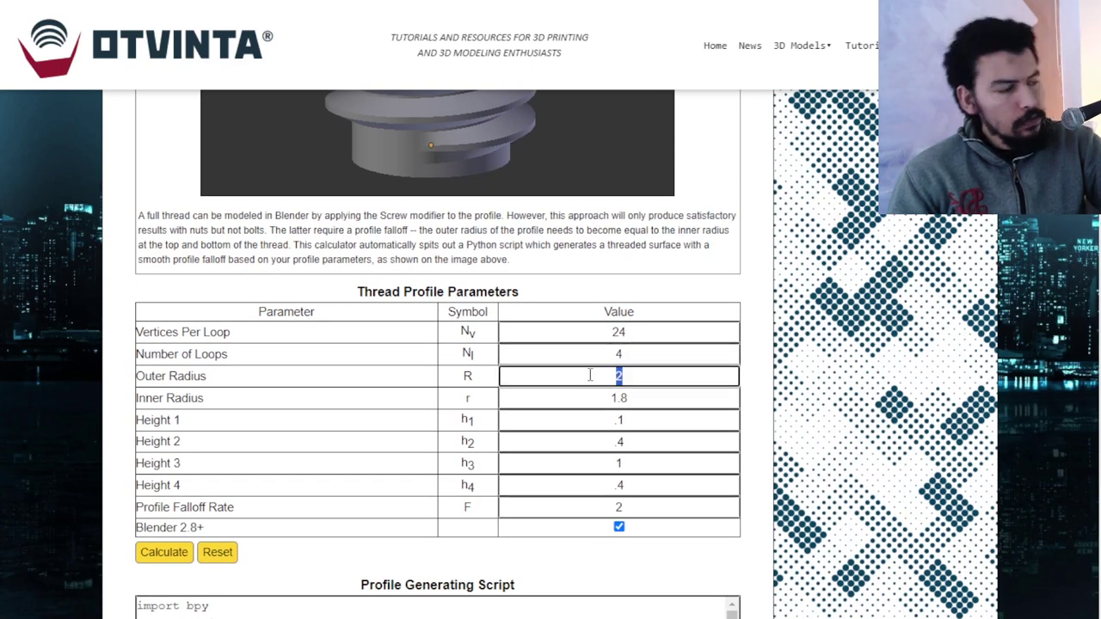
{"action": "type", "text": "1"}
{"action": "double_click", "coordinate": [590, 398]}
{"action": "type", "text": ".9"}
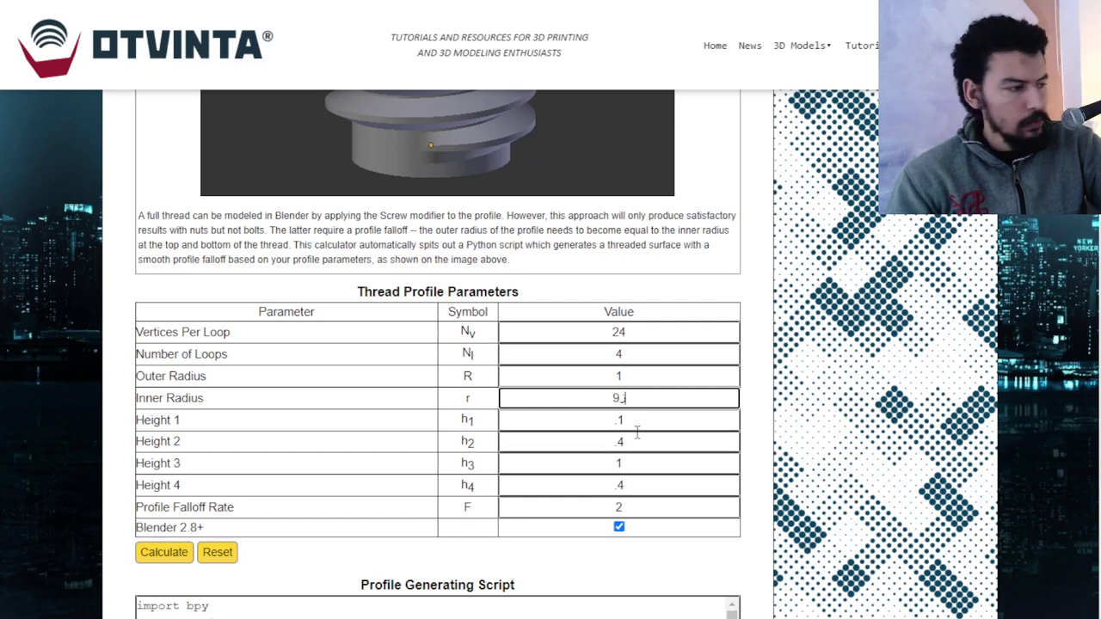
{"action": "double_click", "coordinate": [591, 394]}
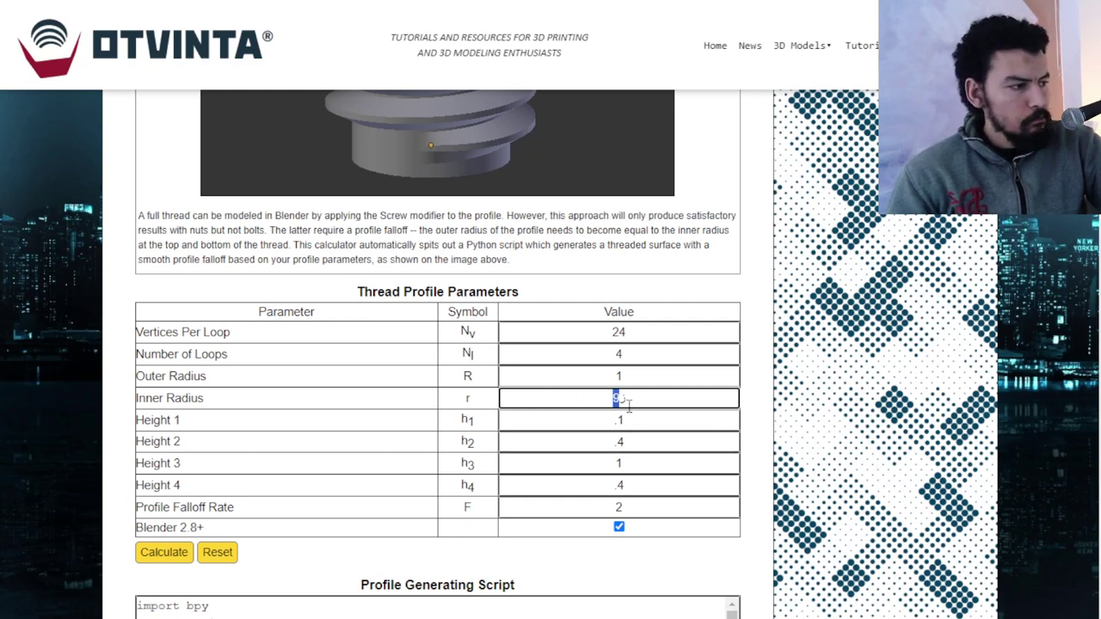
{"action": "double_click", "coordinate": [637, 377]}
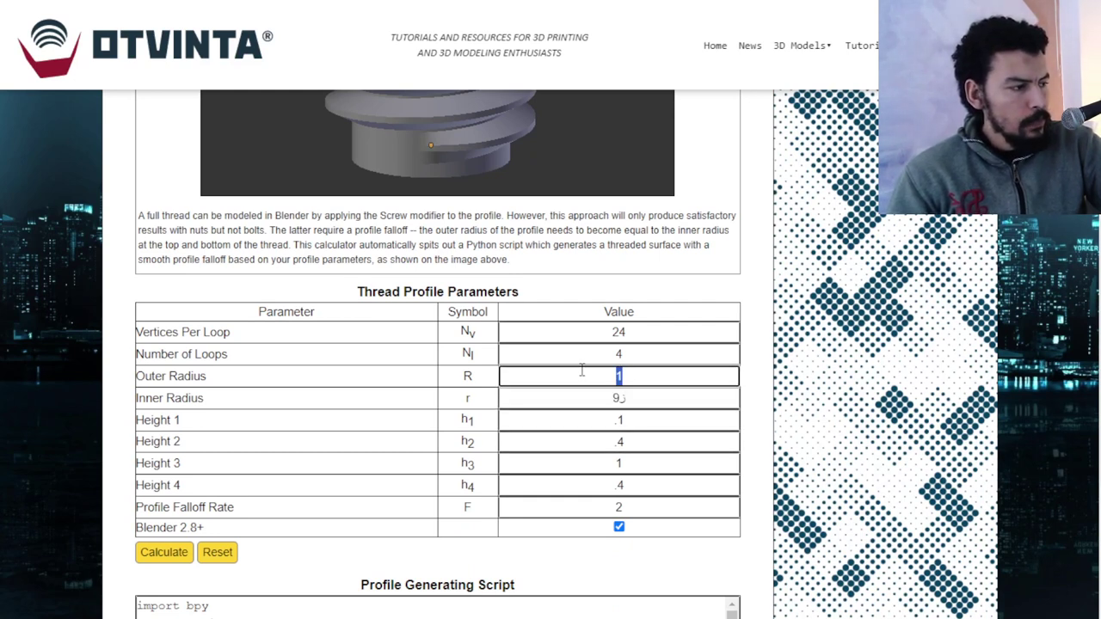
{"action": "type", "text": "10"}
{"action": "double_click", "coordinate": [571, 396]}
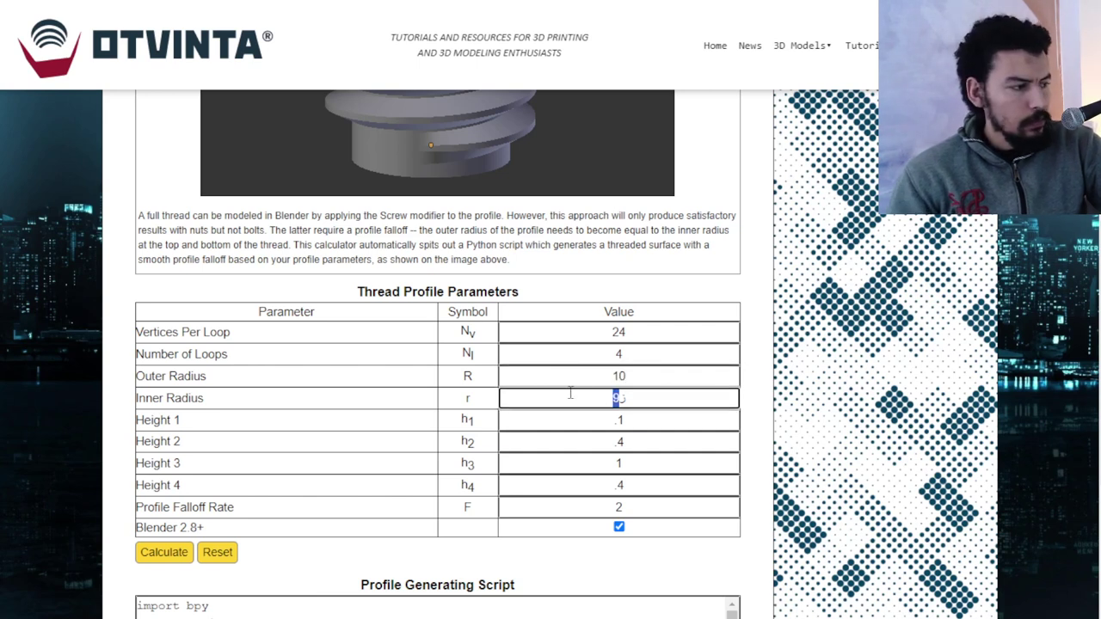
{"action": "type", "text": "9"}
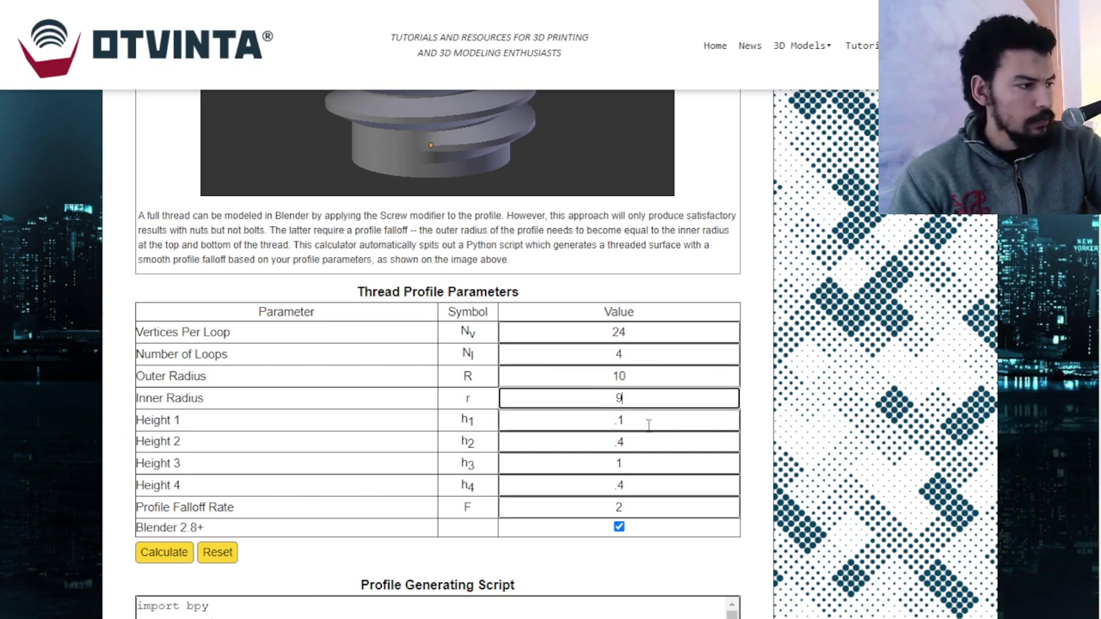
- Set heights 1, .2, 1, .2, recalculate and copy the profile script
{"action": "double_click", "coordinate": [605, 420]}
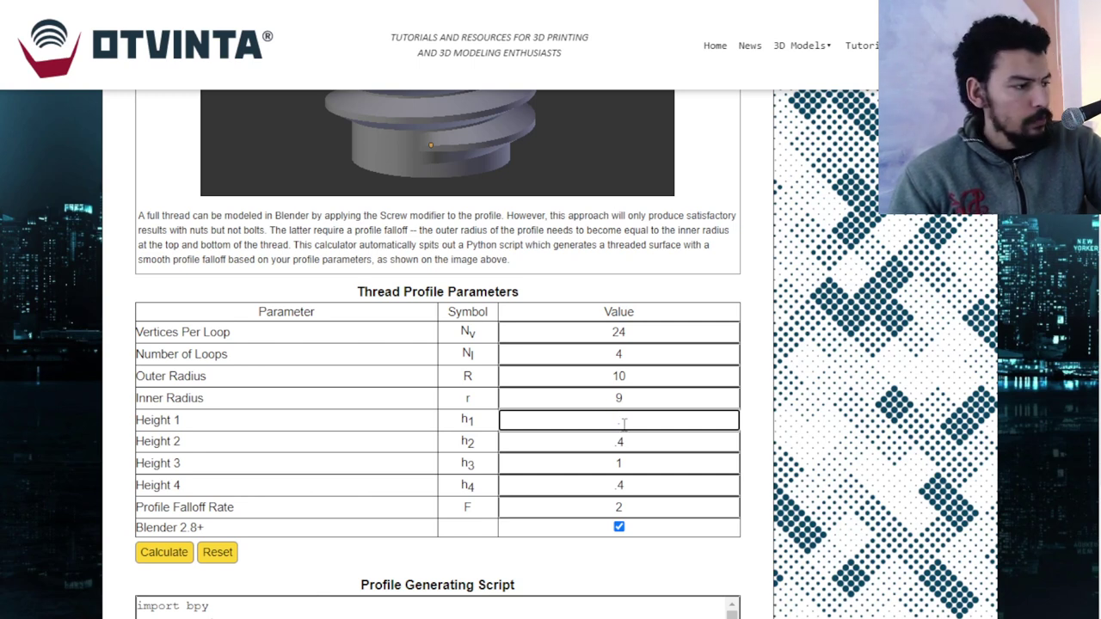
{"action": "type", "text": "1"}
{"action": "double_click", "coordinate": [601, 442]}
{"action": "type", "text": "2"}
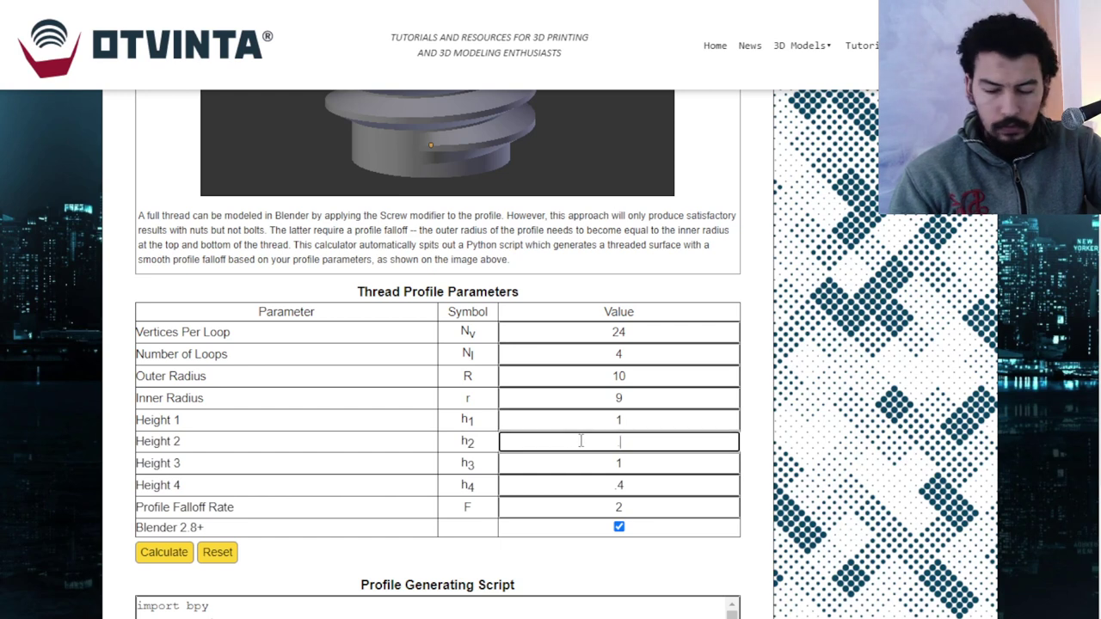
{"action": "left_click", "coordinate": [631, 462]}
{"action": "double_click", "coordinate": [618, 463]}
{"action": "left_click", "coordinate": [626, 485]}
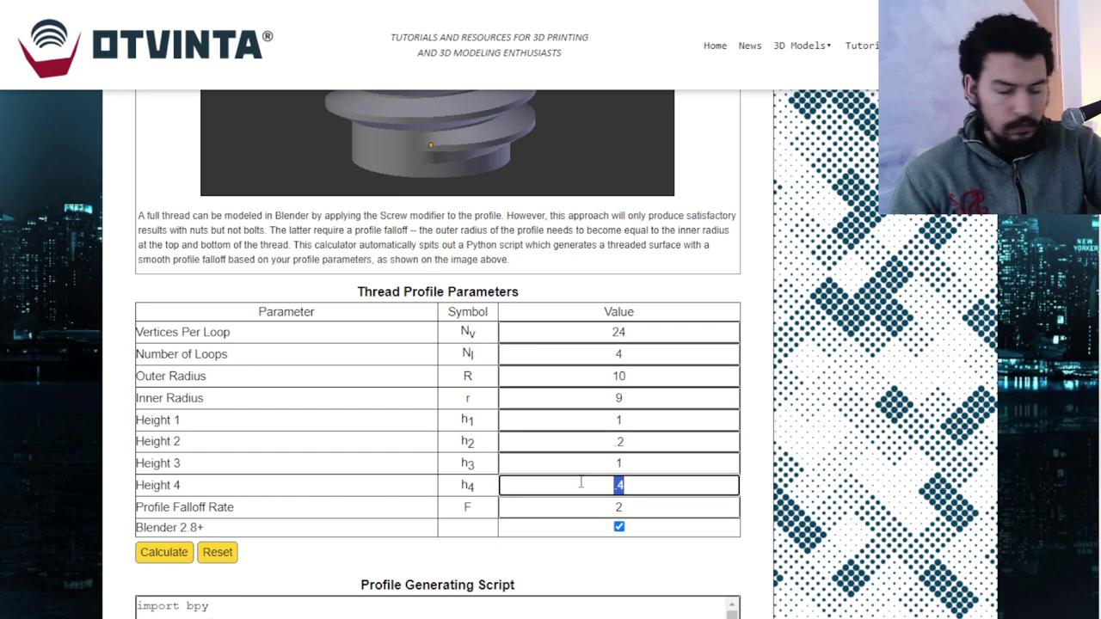
{"action": "type", "text": "2"}
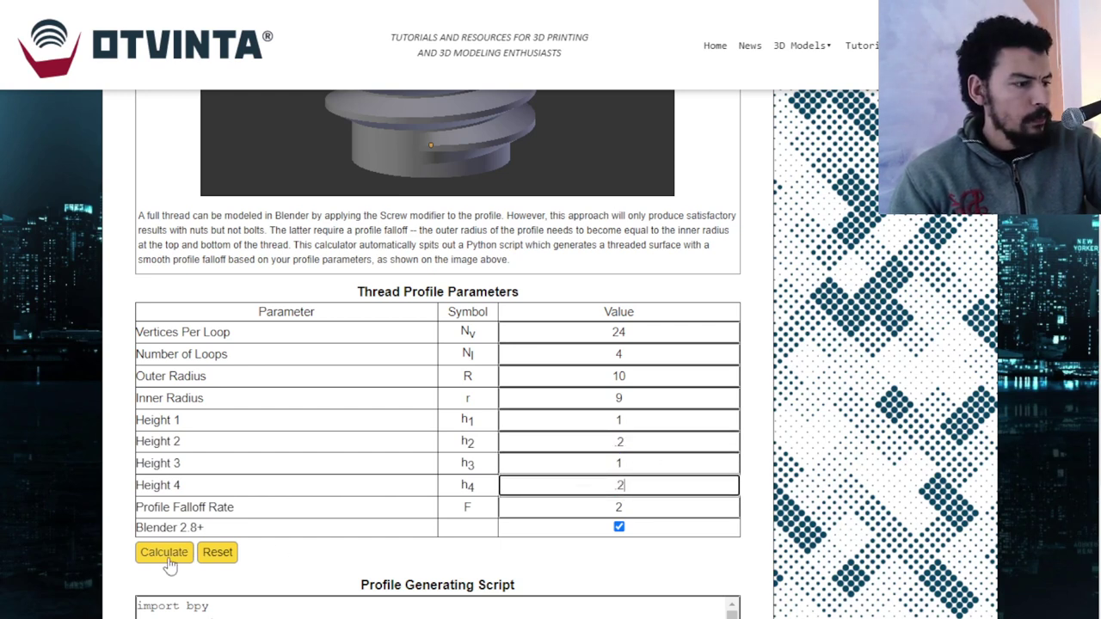
{"action": "left_click", "coordinate": [172, 560]}
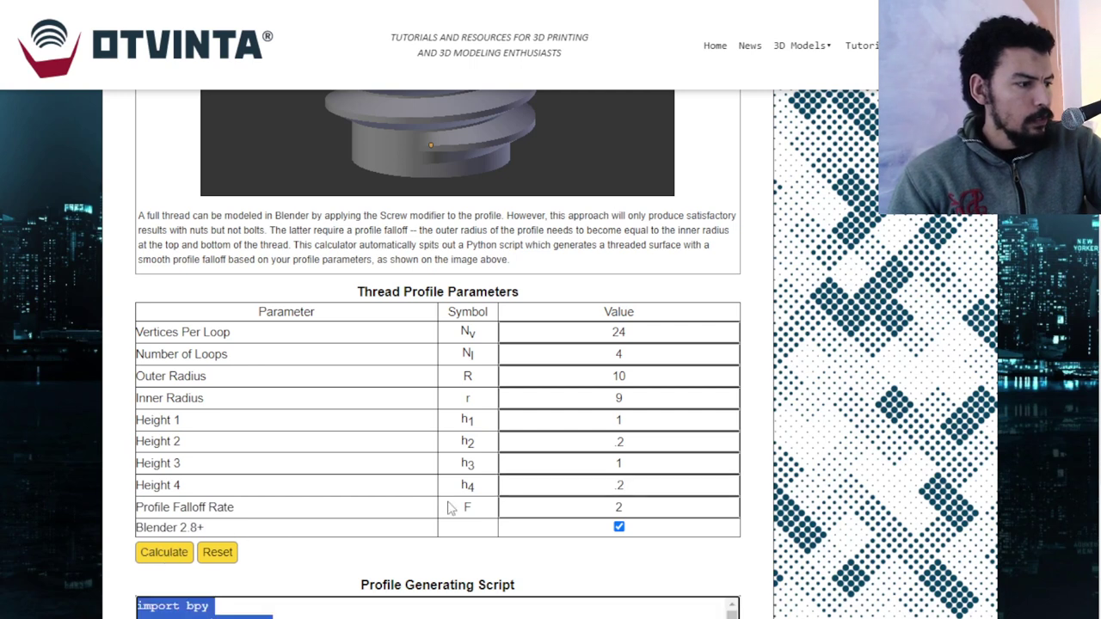
{"action": "scroll", "coordinate": [224, 551], "scroll_direction": "down", "scroll_amount": 3}
{"action": "right_click", "coordinate": [265, 402]}
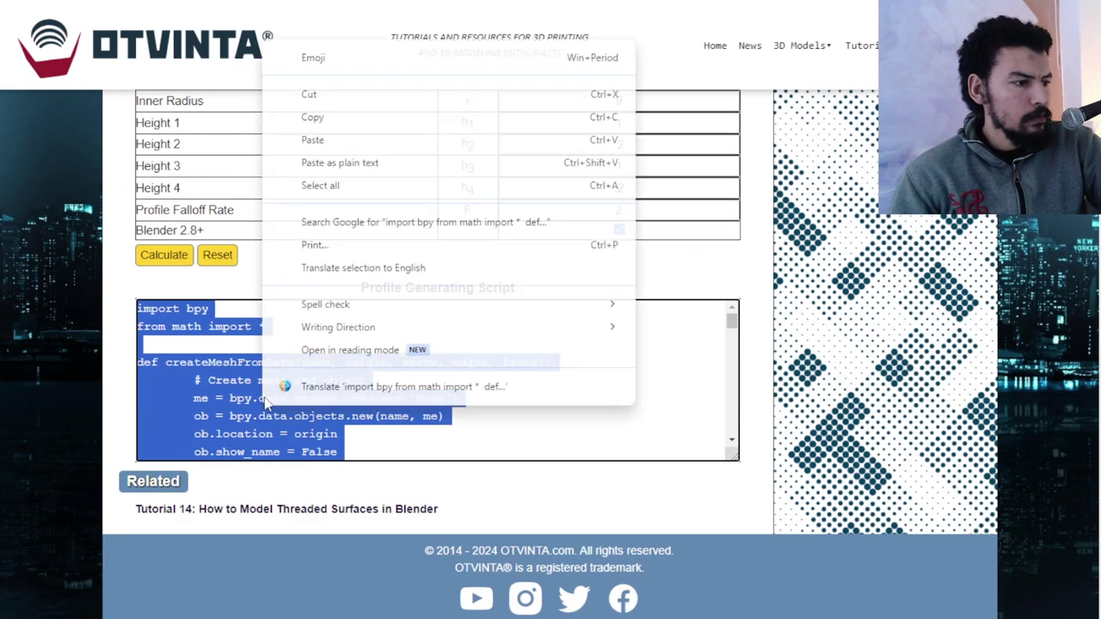
{"action": "left_click", "coordinate": [312, 118]}
- Replace the old script with the new thread code and run it
{"action": "key", "text": "alt+Tab"}
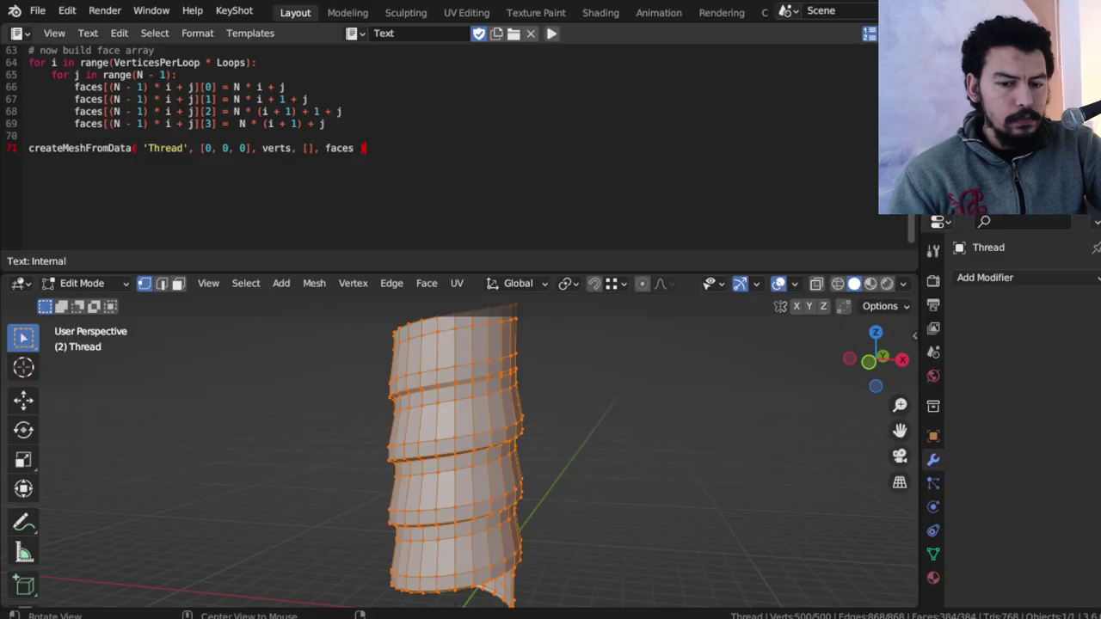
{"action": "key", "text": "ctrl+a"}
{"action": "key", "text": "BackSpace"}
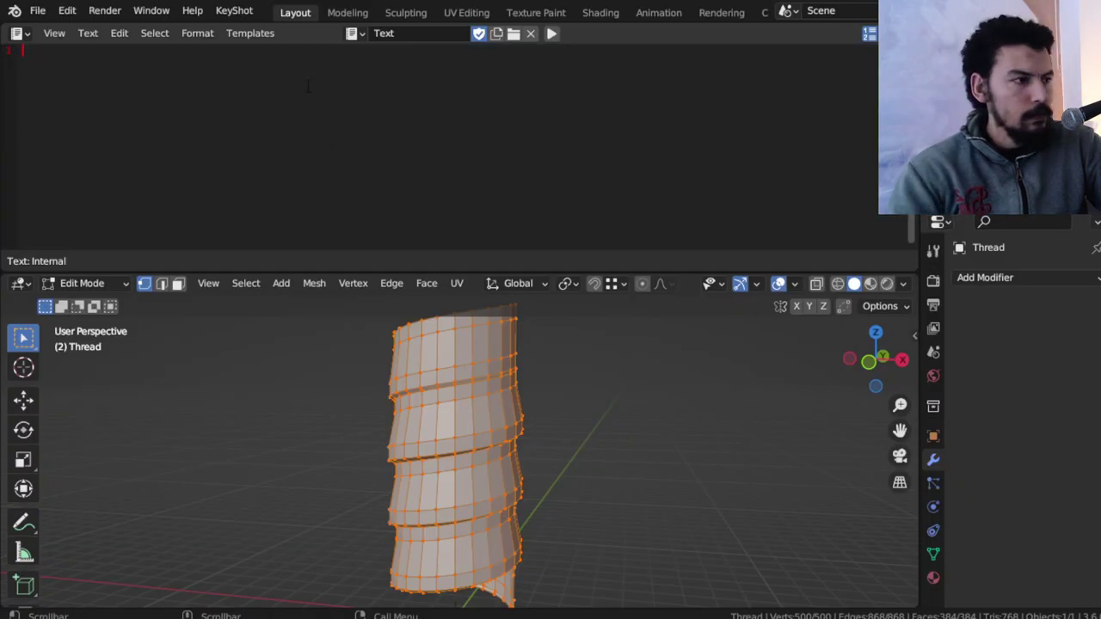
{"action": "key", "text": "ctrl+v"}
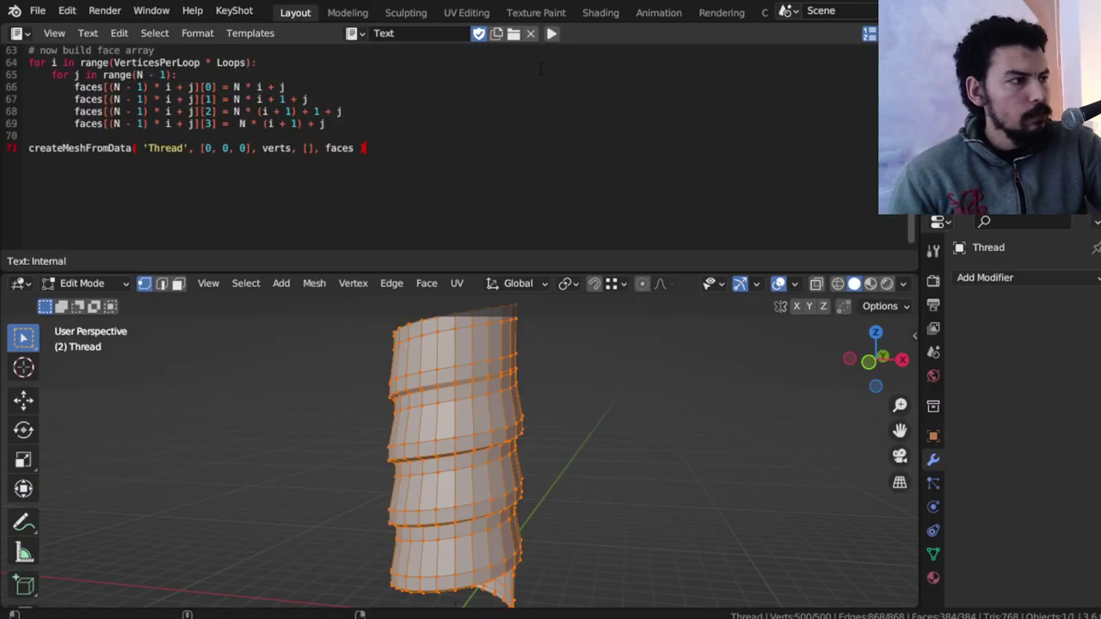
{"action": "key", "text": "ctrl+s"}
{"action": "left_click", "coordinate": [552, 33]}
{"action": "scroll", "coordinate": [531, 420], "scroll_direction": "down", "scroll_amount": 4}
- Orbit around the new four-turn thread helix, toggling Edit Mode, to inspect it
{"action": "mouse_move", "coordinate": [531, 421]}
{"action": "middle_mouse_down"}
{"action": "mouse_move", "coordinate": [471, 429]}
{"action": "mouse_move", "coordinate": [548, 404]}
{"action": "mouse_move", "coordinate": [442, 482]}
{"action": "mouse_move", "coordinate": [409, 446]}
{"action": "middle_mouse_up"}
{"action": "key", "text": "KP_1"}
{"action": "scroll", "coordinate": [472, 429], "scroll_direction": "up", "scroll_amount": 1}
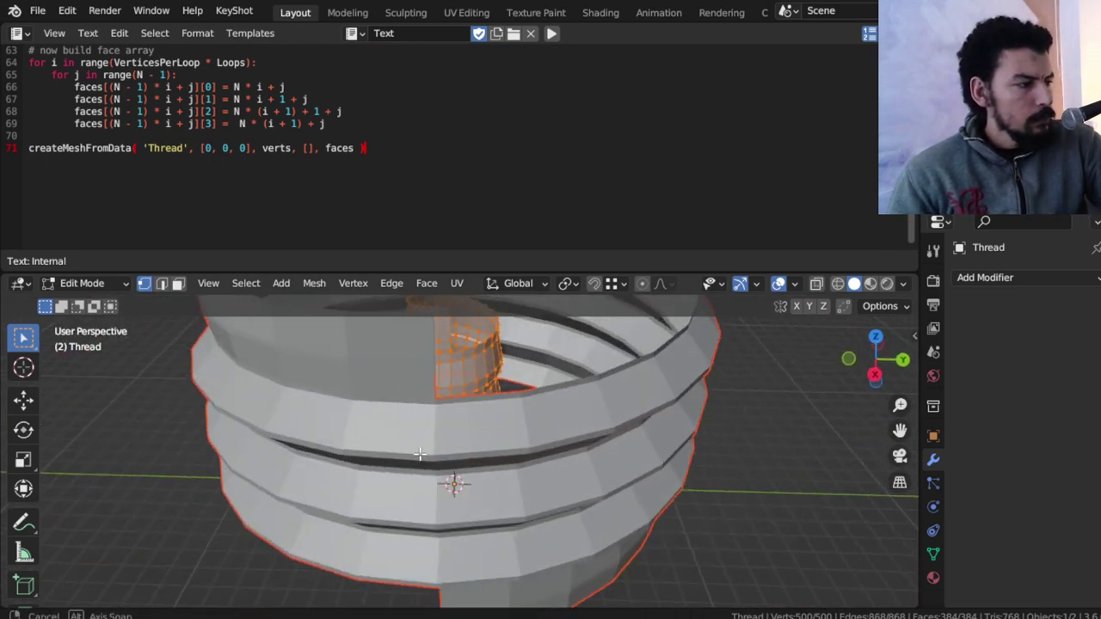
{"action": "scroll", "coordinate": [409, 445], "scroll_direction": "down", "scroll_amount": 4}
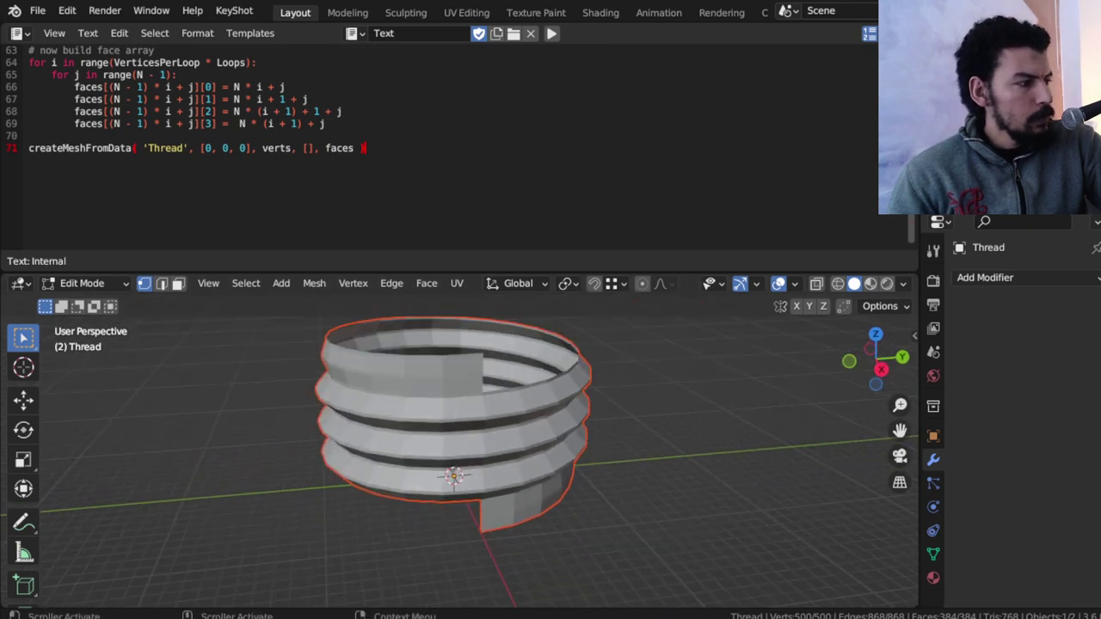
{"action": "key", "text": "Tab"}
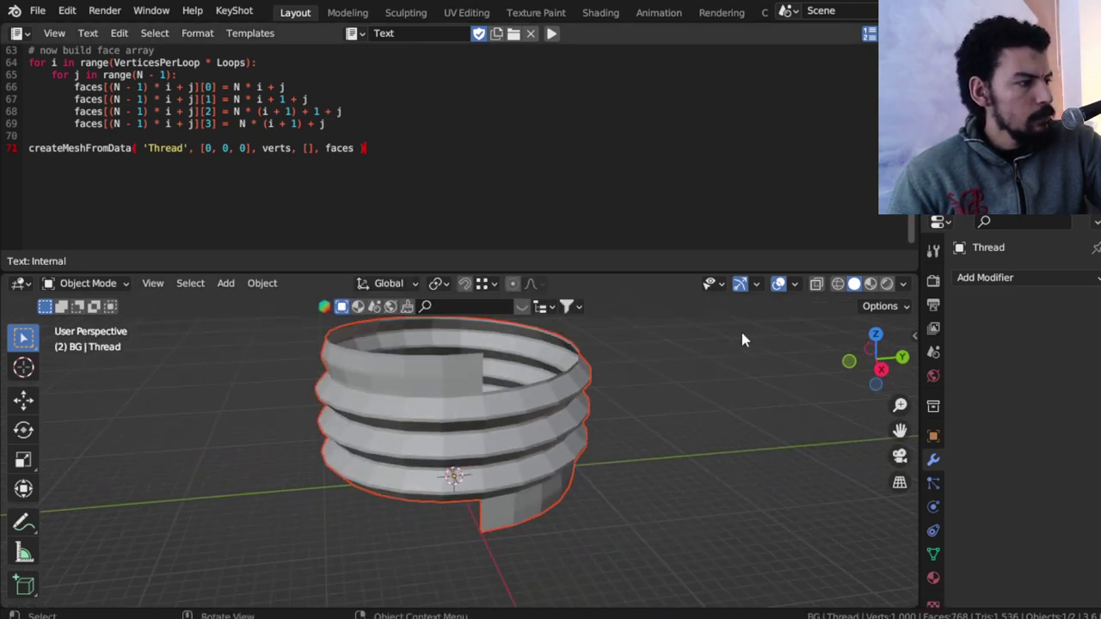
{"action": "key", "text": "Tab"}
{"action": "scroll", "coordinate": [625, 375], "scroll_direction": "up", "scroll_amount": 3}
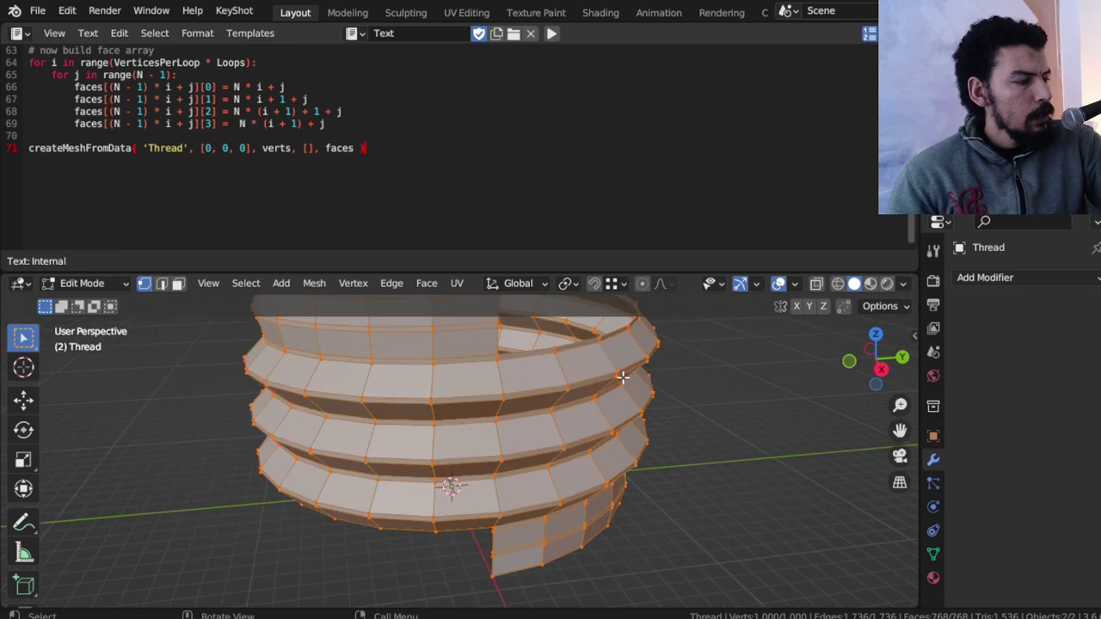
{"action": "mouse_move", "coordinate": [620, 381]}
{"action": "middle_mouse_down"}
{"action": "mouse_move", "coordinate": [546, 393]}
{"action": "mouse_move", "coordinate": [583, 450]}
{"action": "mouse_move", "coordinate": [522, 356]}
{"action": "mouse_move", "coordinate": [584, 409]}
{"action": "mouse_move", "coordinate": [575, 405]}
{"action": "mouse_move", "coordinate": [593, 402]}
{"action": "mouse_move", "coordinate": [565, 468]}
{"action": "mouse_move", "coordinate": [521, 456]}
{"action": "mouse_move", "coordinate": [595, 487]}
{"action": "middle_mouse_up"}
{"action": "key", "text": "Tab"}
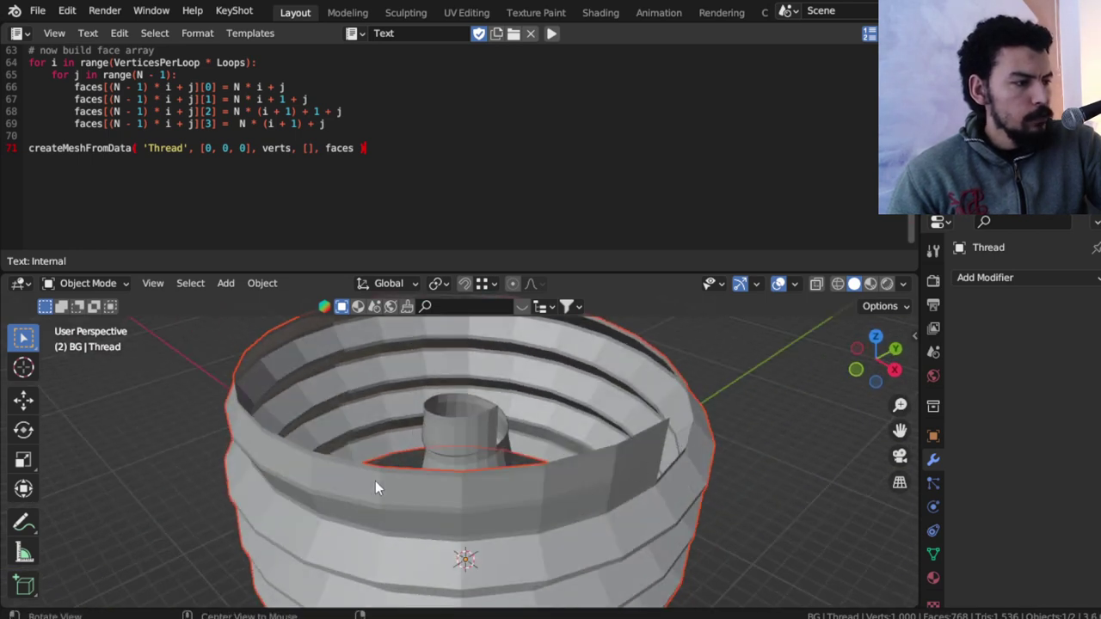
{"action": "mouse_move", "coordinate": [376, 484]}
{"action": "middle_mouse_down"}
{"action": "mouse_move", "coordinate": [682, 418]}
{"action": "mouse_move", "coordinate": [544, 438]}
{"action": "mouse_move", "coordinate": [550, 452]}
{"action": "mouse_move", "coordinate": [427, 487]}
{"action": "mouse_move", "coordinate": [562, 481]}
{"action": "mouse_move", "coordinate": [629, 457]}
{"action": "middle_mouse_up"}
{"action": "mouse_move", "coordinate": [433, 468]}
{"action": "middle_mouse_down"}
{"action": "mouse_move", "coordinate": [590, 455]}
{"action": "mouse_move", "coordinate": [644, 436]}
{"action": "mouse_move", "coordinate": [509, 449]}
{"action": "middle_mouse_up"}
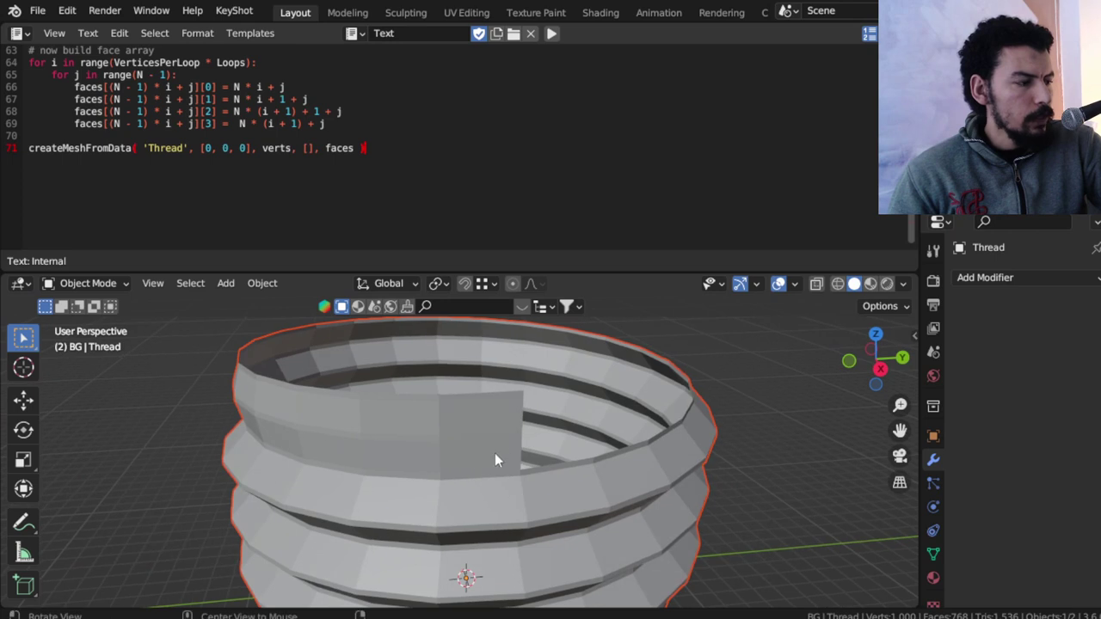
{"action": "middle_click_drag", "start_coordinate": [447, 452], "coordinate": [525, 473]}
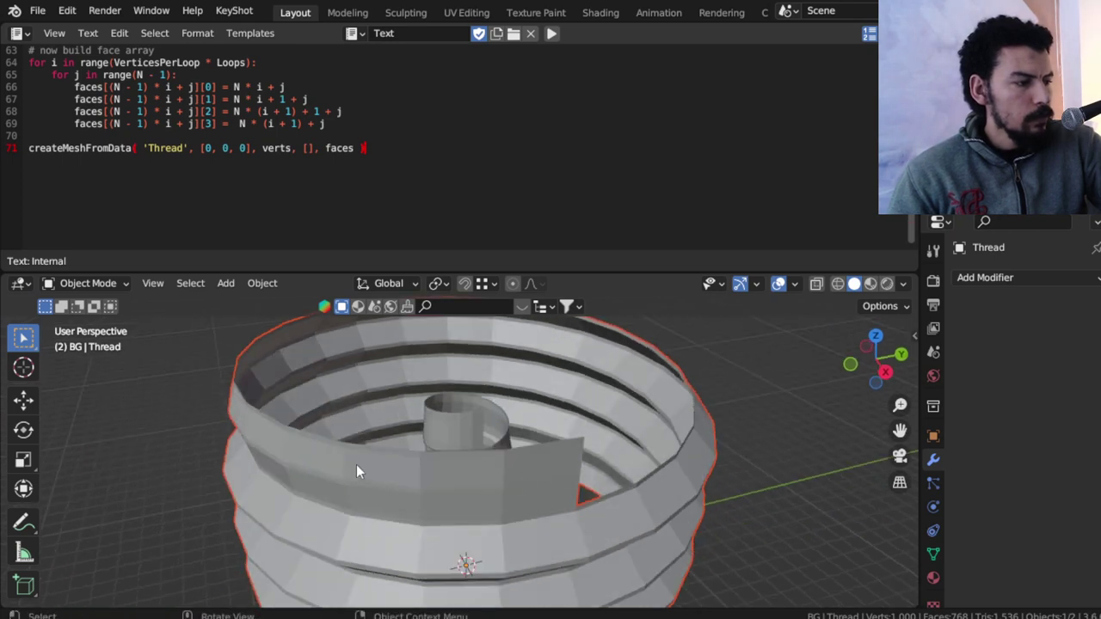
{"action": "mouse_move", "coordinate": [358, 472]}
{"action": "middle_mouse_down"}
{"action": "mouse_move", "coordinate": [457, 456]}
{"action": "mouse_move", "coordinate": [625, 501]}
{"action": "middle_mouse_up"}
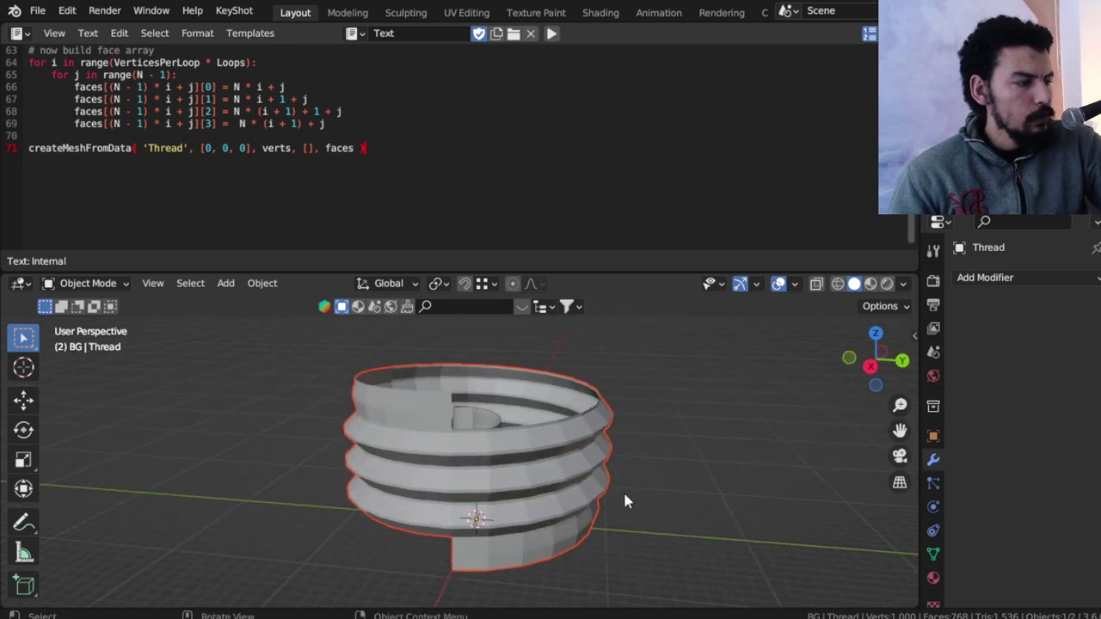
{"action": "middle_click_drag", "start_coordinate": [499, 544], "coordinate": [528, 508]}
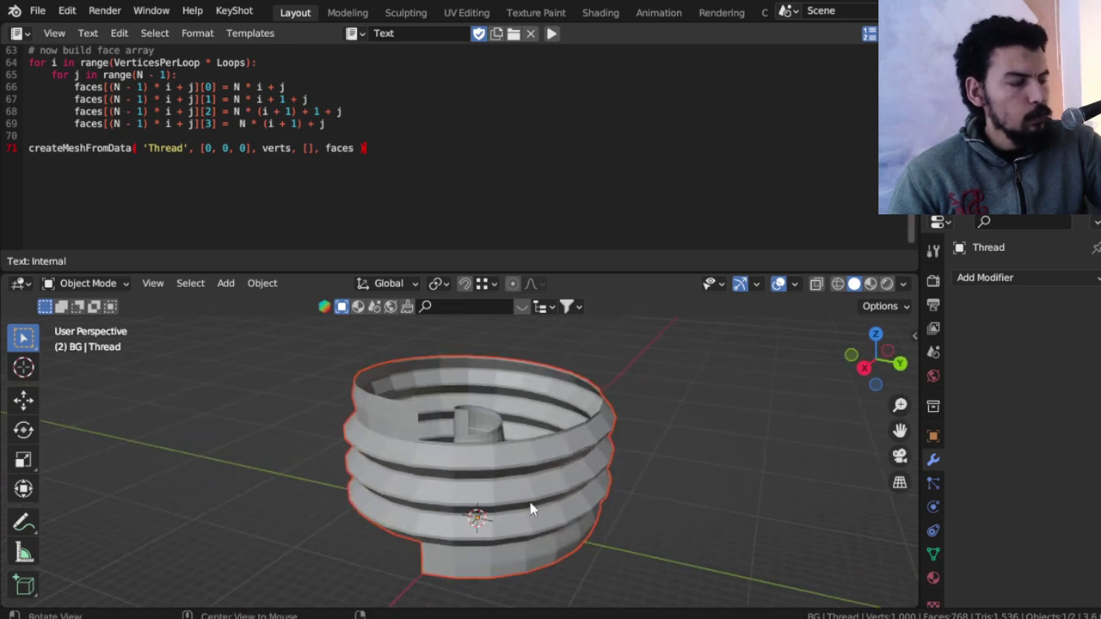
- Delete the helix and regenerate the thread by rerunning the script with Alt+P
{"action": "key", "text": "x"}
{"action": "left_click", "coordinate": [484, 408]}
{"action": "key", "text": "alt+p"}
{"action": "middle_click_drag", "start_coordinate": [580, 472], "coordinate": [597, 423]}
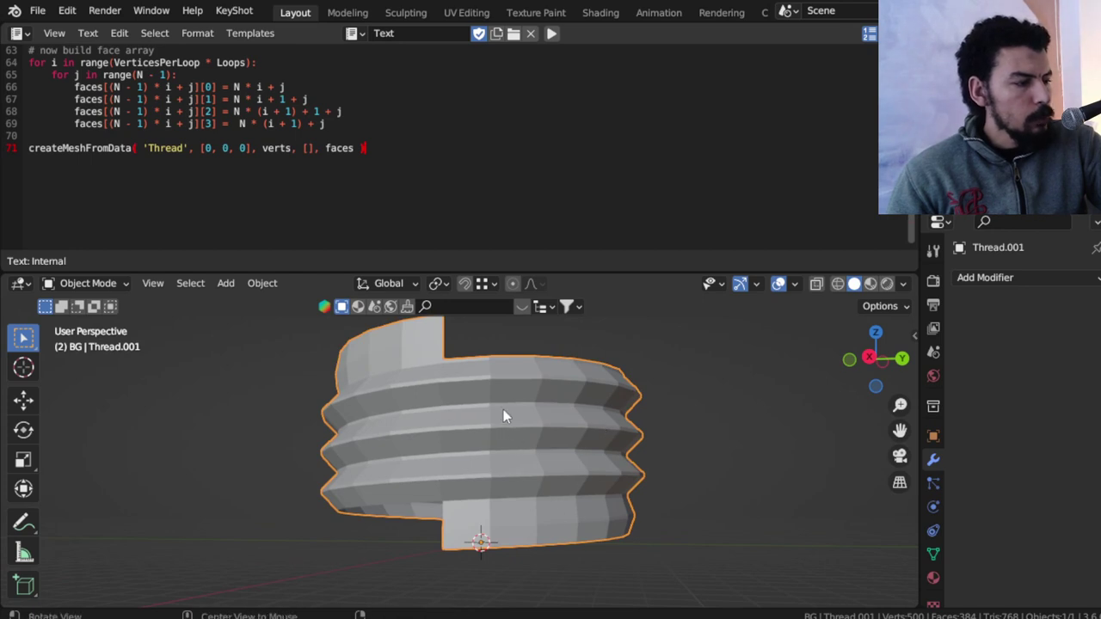
{"action": "middle_click_drag", "start_coordinate": [505, 416], "coordinate": [521, 463]}
- Merge the thread's overlapping vertices by distance, leaving 413 vertices
{"action": "key", "text": "Tab"}
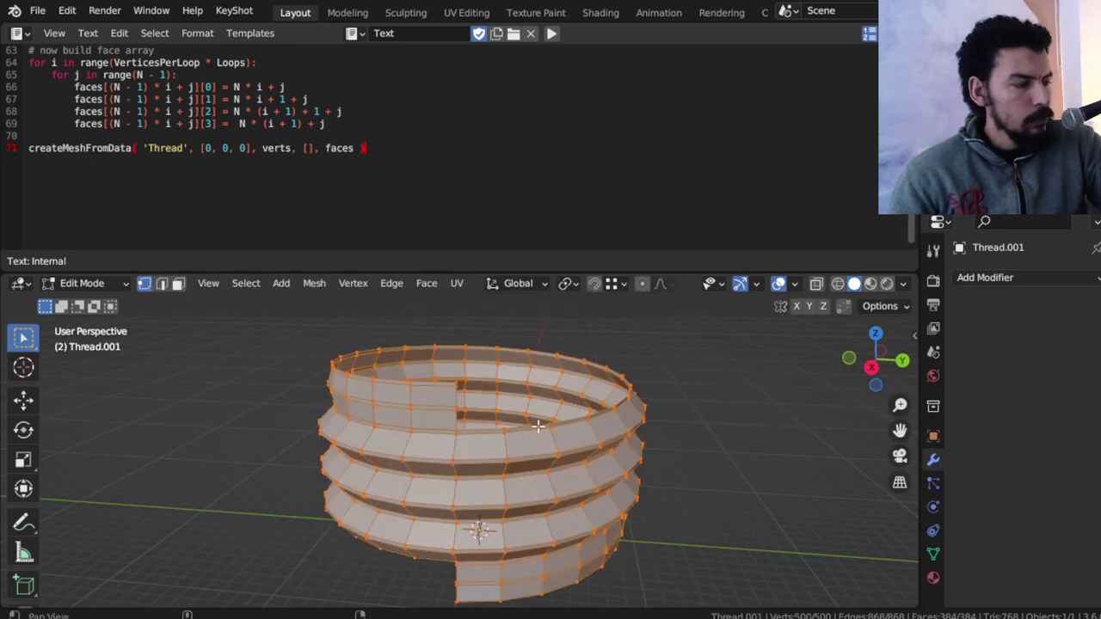
{"action": "middle_click_drag", "start_coordinate": [538, 426], "coordinate": [534, 422], "text": "shift"}
{"action": "key", "text": "m"}
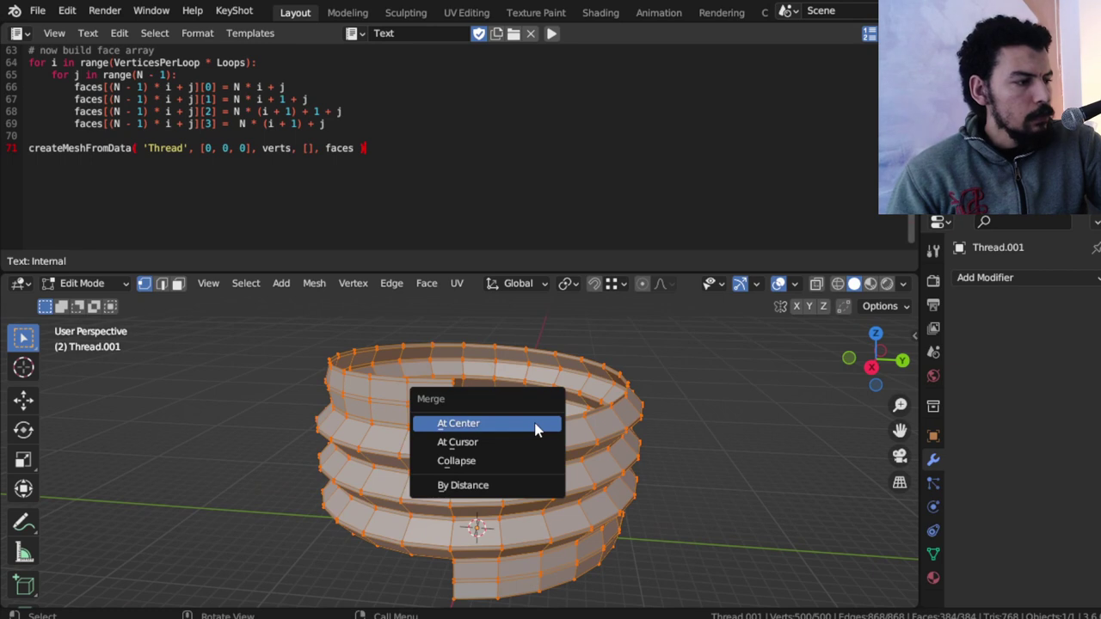
{"action": "left_click", "coordinate": [491, 486]}
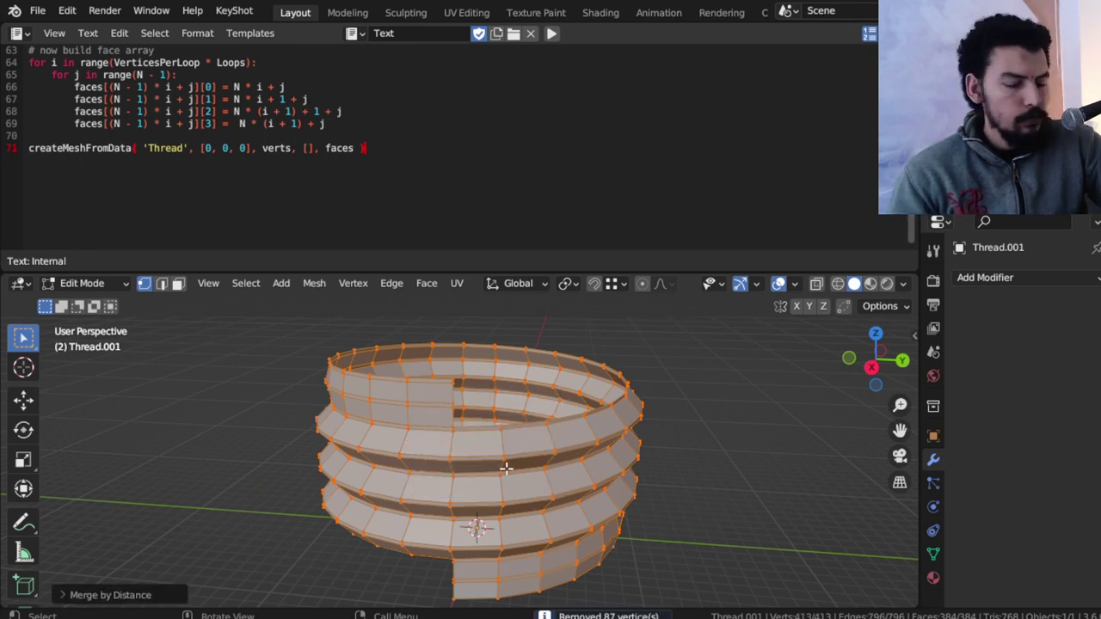
- Select a single vertex on the coil's rim from the front view
{"action": "key", "text": "KP_1"}
{"action": "scroll", "coordinate": [521, 435], "scroll_direction": "down", "scroll_amount": 3}
{"action": "middle_click_drag", "start_coordinate": [565, 444], "coordinate": [482, 468]}
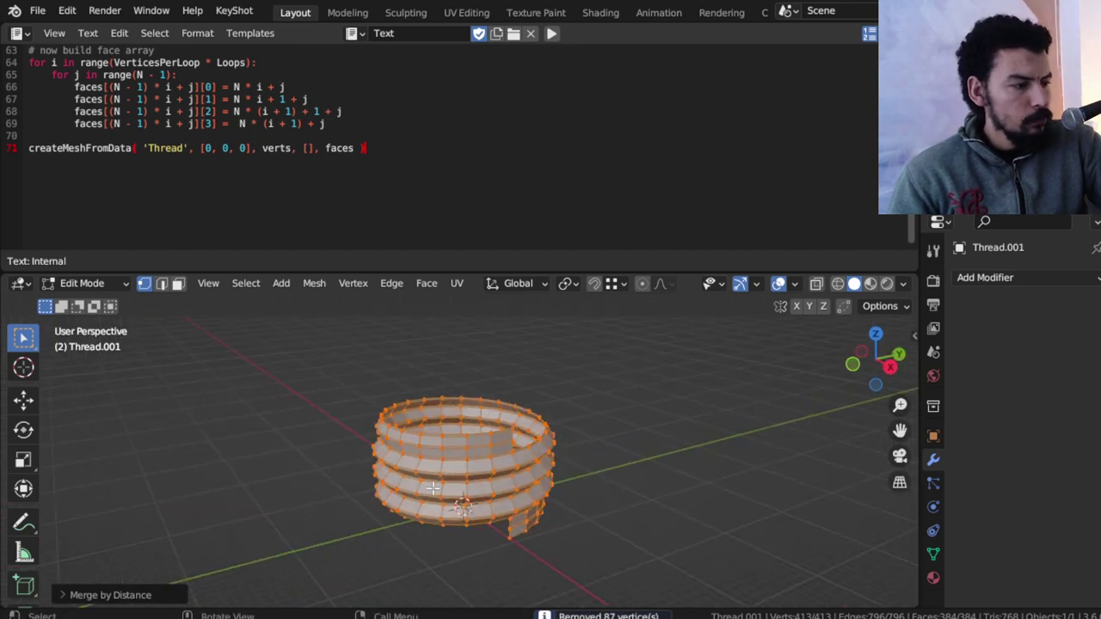
{"action": "key", "text": "KP_1"}
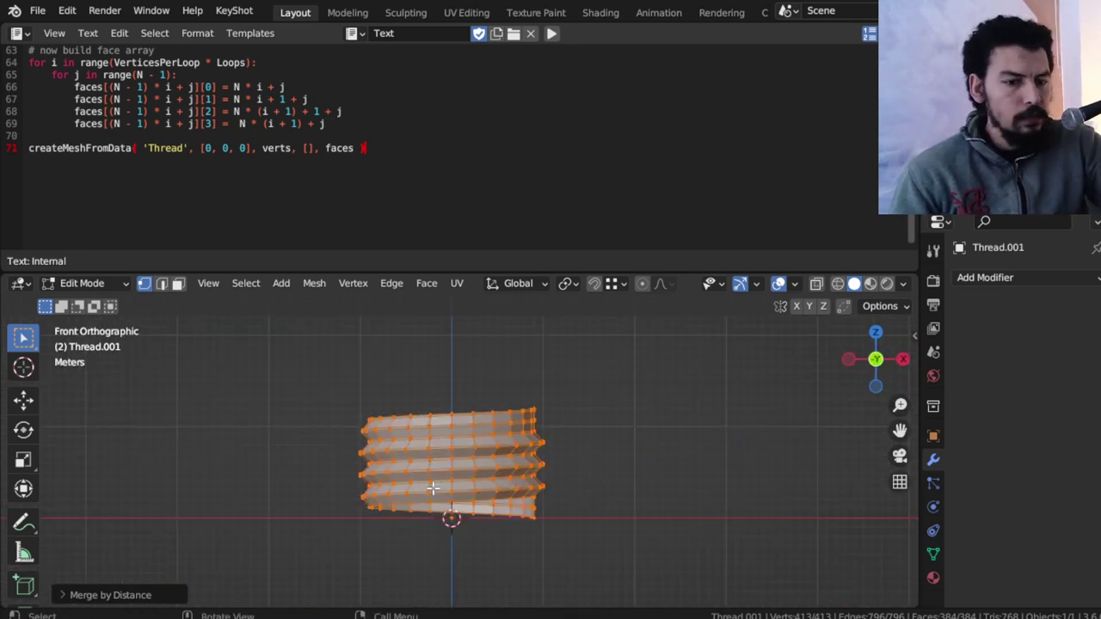
{"action": "scroll", "coordinate": [531, 461], "scroll_direction": "up", "scroll_amount": 2}
{"action": "mouse_move", "coordinate": [647, 442]}
{"action": "middle_mouse_down"}
{"action": "mouse_move", "coordinate": [487, 467]}
{"action": "mouse_move", "coordinate": [522, 420]}
{"action": "mouse_move", "coordinate": [435, 457]}
{"action": "middle_mouse_up"}
{"action": "scroll", "coordinate": [435, 457], "scroll_direction": "up", "scroll_amount": 1}
{"action": "left_click", "coordinate": [443, 395]}
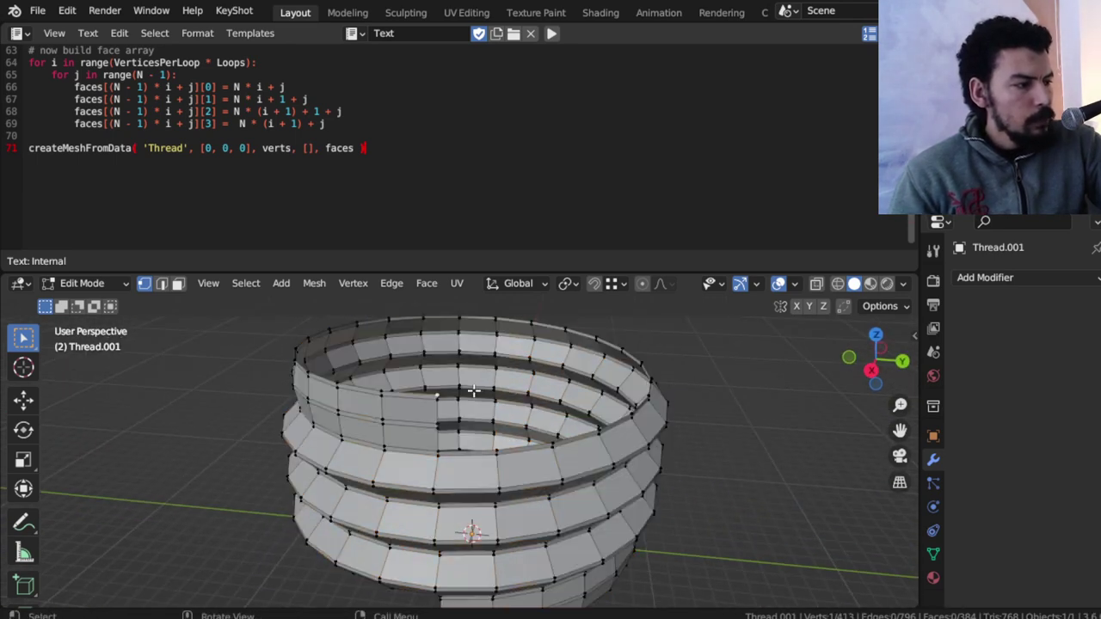
- View the ring from the top and bring up the area border's options menu
{"action": "middle_click_drag", "start_coordinate": [490, 503], "coordinate": [517, 422]}
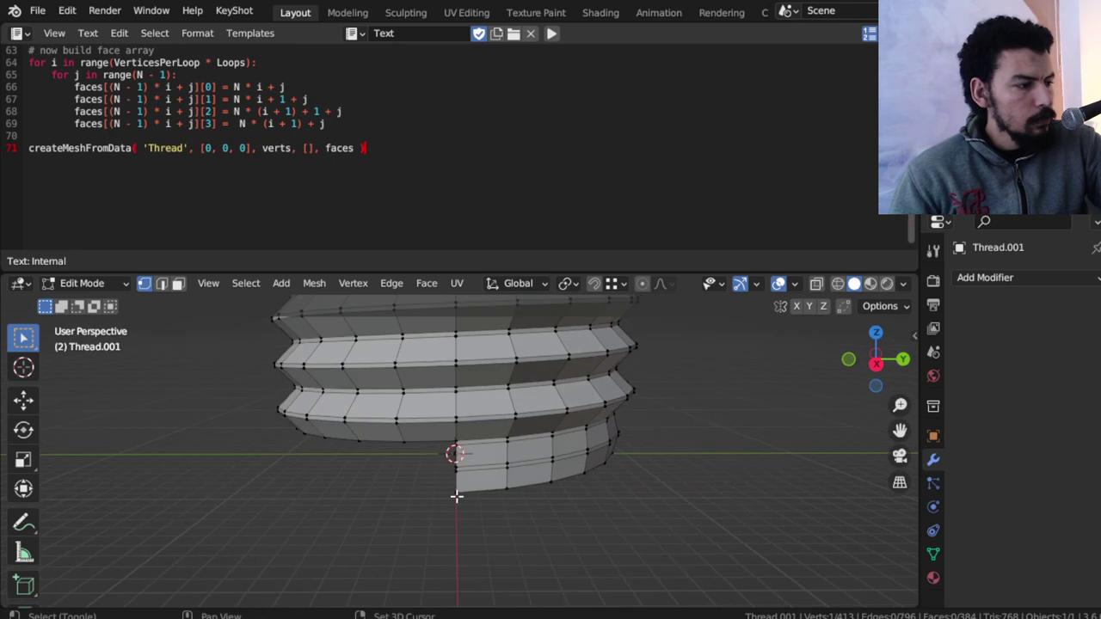
{"action": "key", "text": "KP_7"}
{"action": "middle_click_drag", "start_coordinate": [529, 479], "coordinate": [582, 479], "text": "shift"}
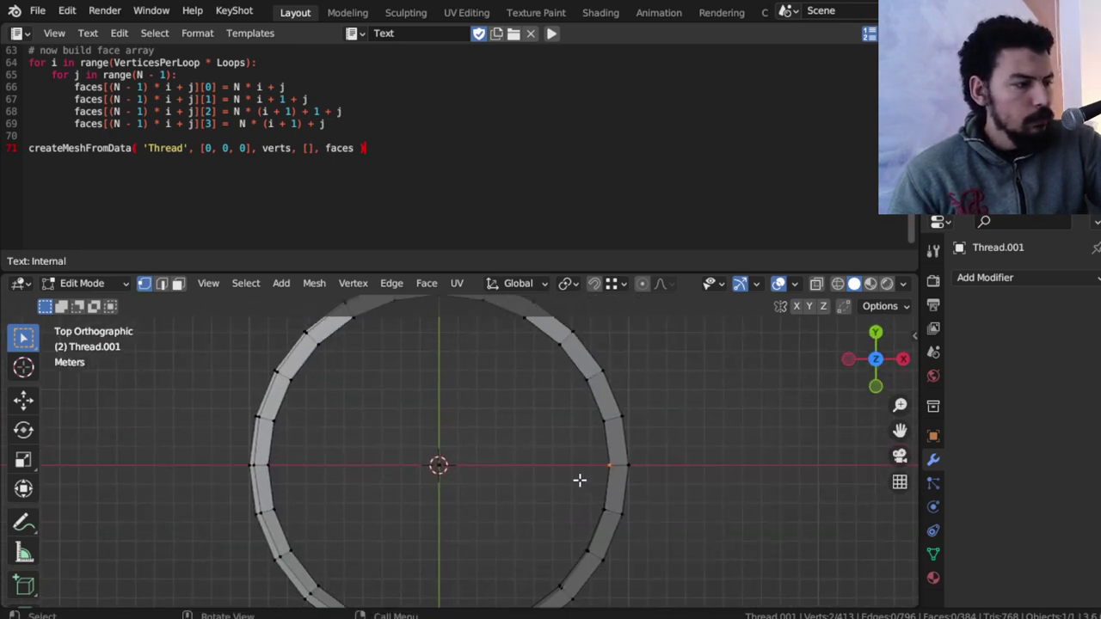
{"action": "right_click", "coordinate": [449, 272]}
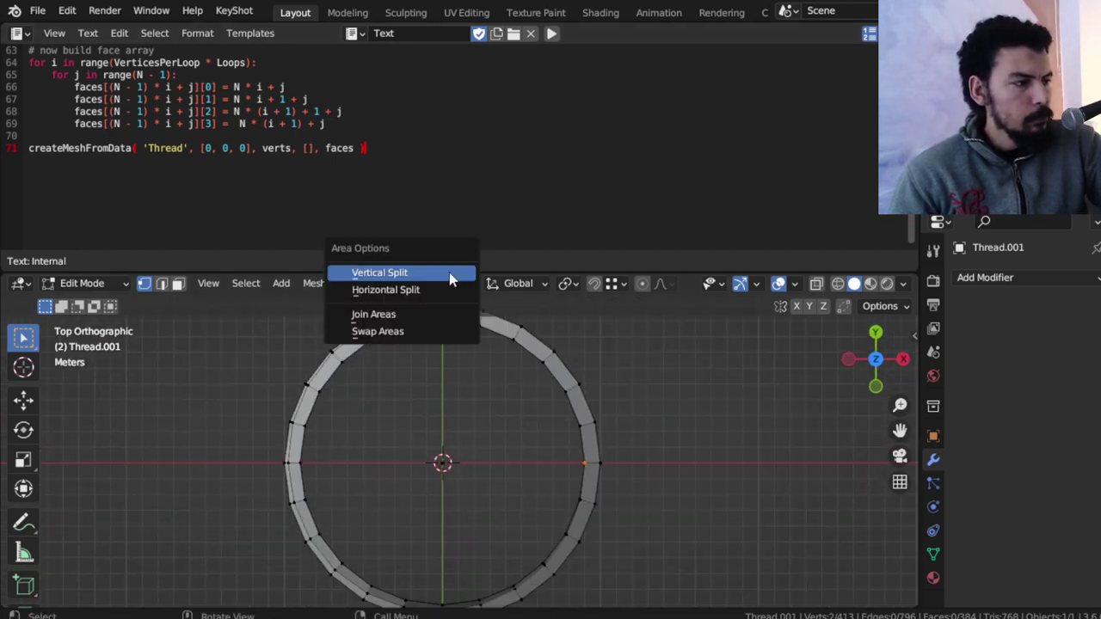
- Join the code area into the 3D viewport and centre the ring in top view
{"action": "left_click", "coordinate": [398, 315]}
{"action": "left_click", "coordinate": [418, 226]}
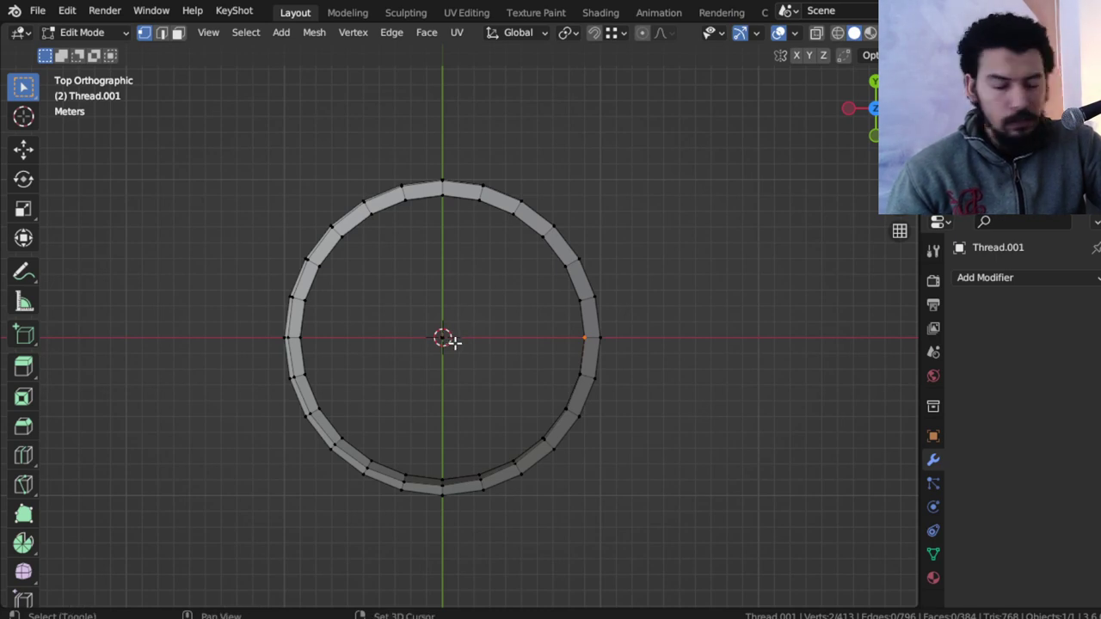
{"action": "scroll", "coordinate": [453, 342], "scroll_direction": "up", "scroll_amount": 2}
{"action": "middle_click_drag", "start_coordinate": [492, 410], "coordinate": [501, 269]}
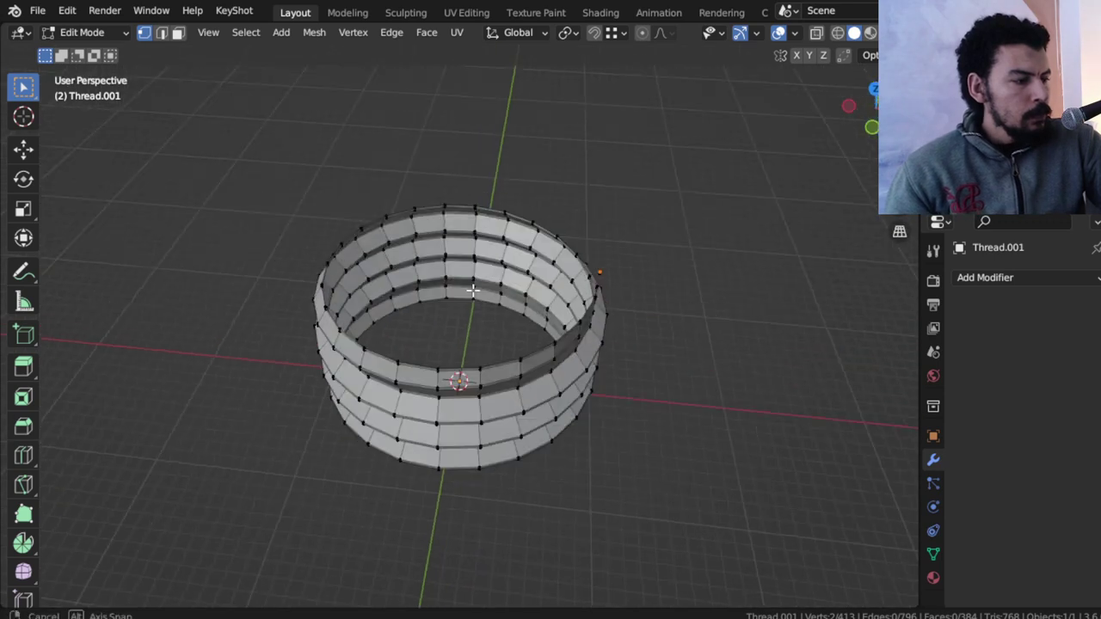
{"action": "key", "text": "KP_3"}
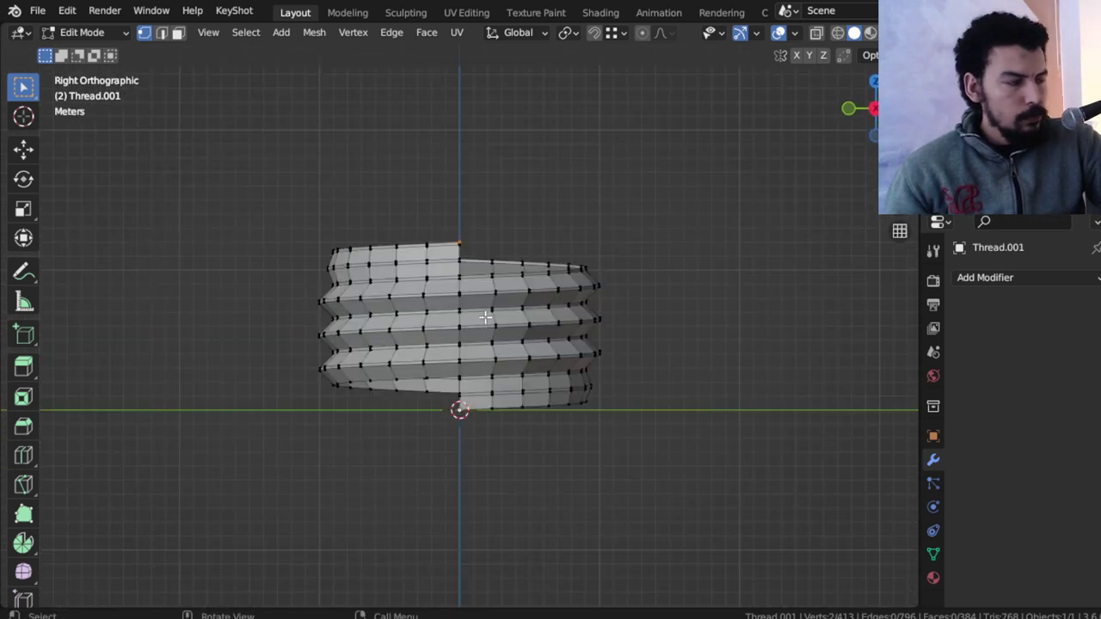
{"action": "key", "text": "KP_7"}
{"action": "middle_click_drag", "start_coordinate": [485, 318], "coordinate": [491, 370], "text": "shift"}
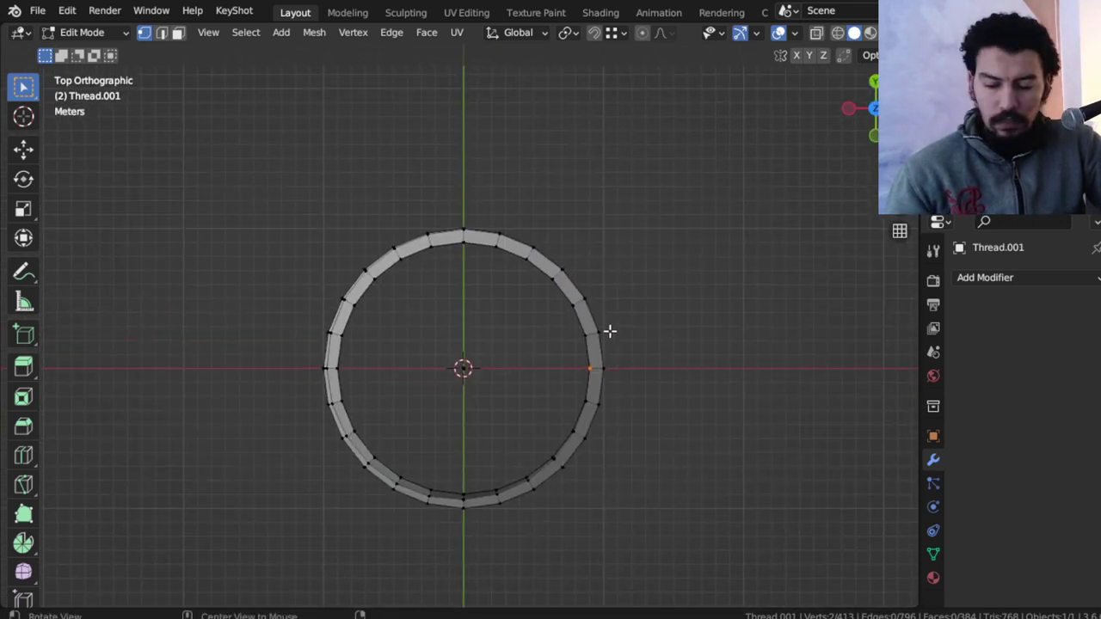
- Spin the selected vertex 360° about Z in 24 steps into a circular ring
{"action": "key", "text": "alt+e"}
{"action": "left_click", "coordinate": [559, 372]}
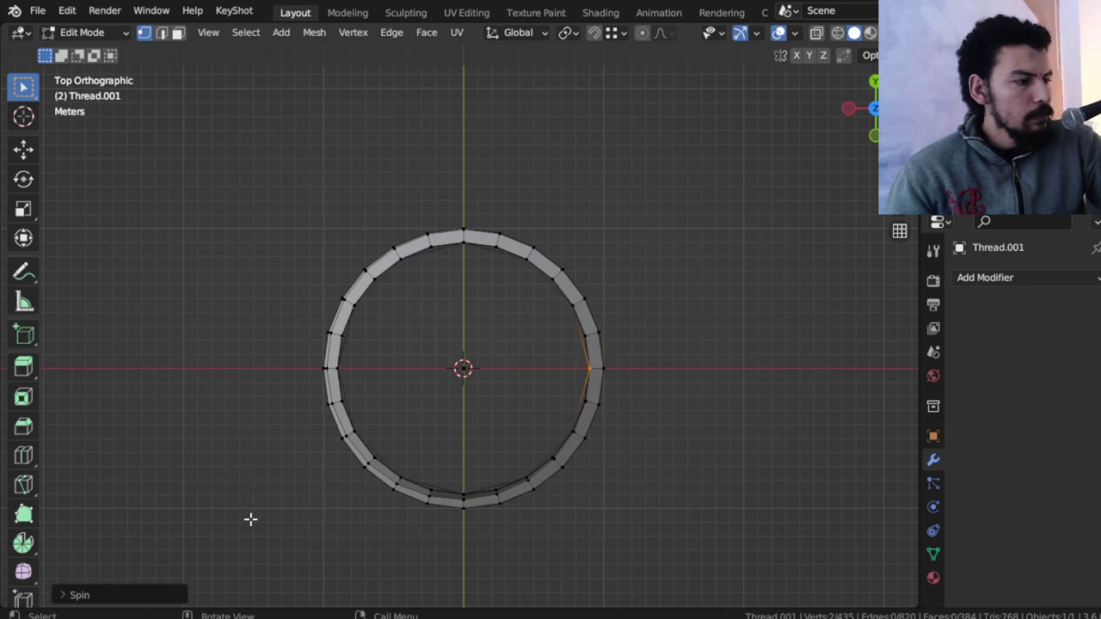
{"action": "left_click", "coordinate": [119, 597]}
{"action": "left_click", "coordinate": [221, 408]}
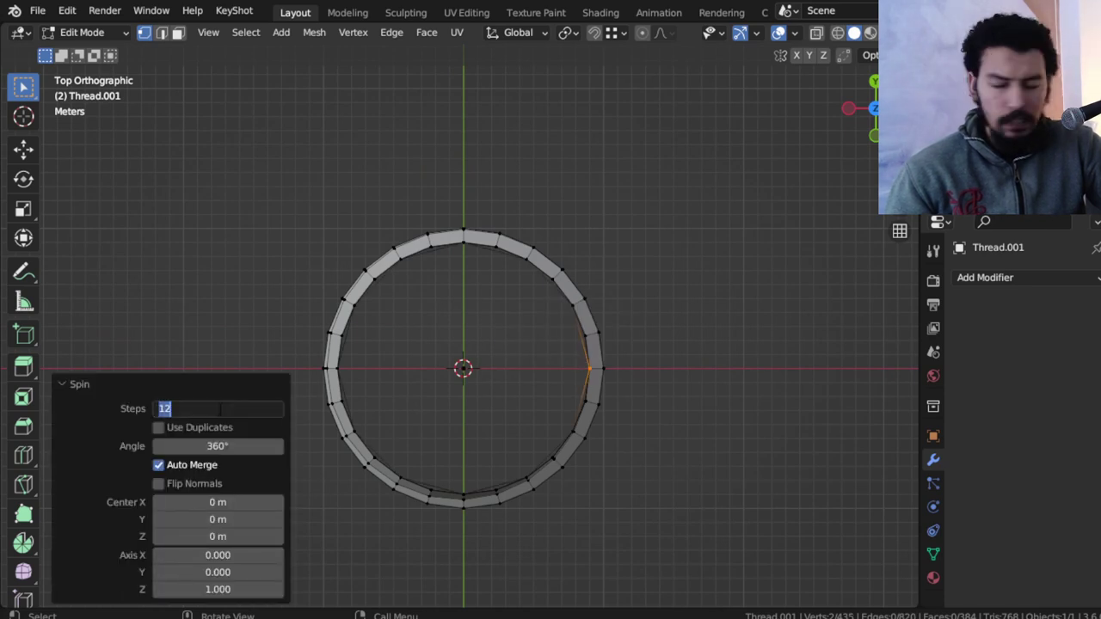
{"action": "type", "text": "24"}
{"action": "key", "text": "Return"}
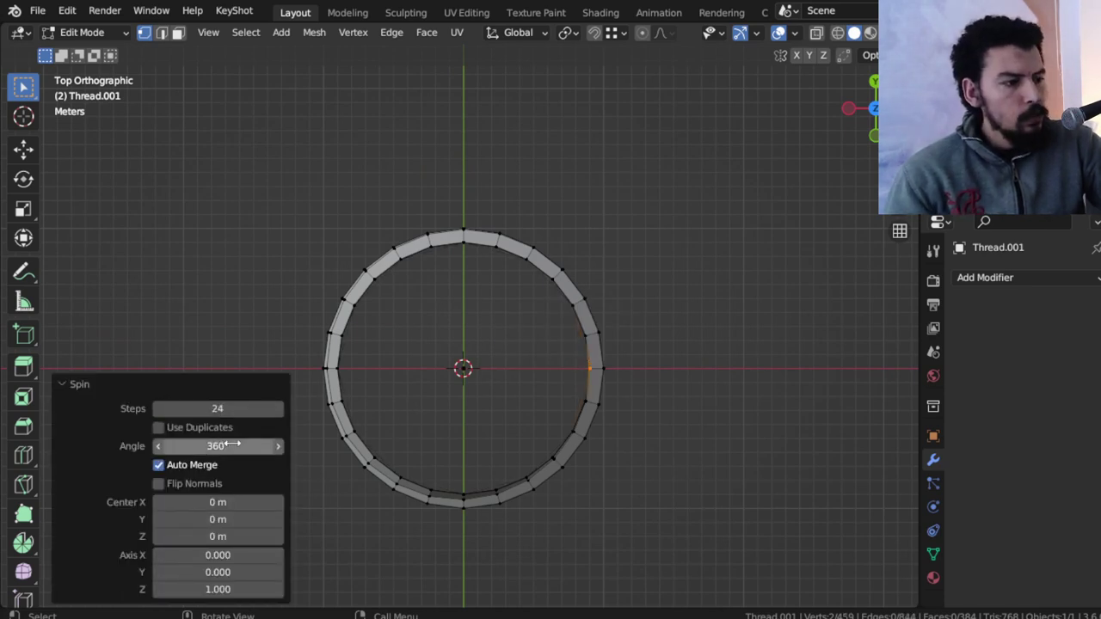
{"action": "scroll", "coordinate": [425, 310], "scroll_direction": "down", "scroll_amount": 3}
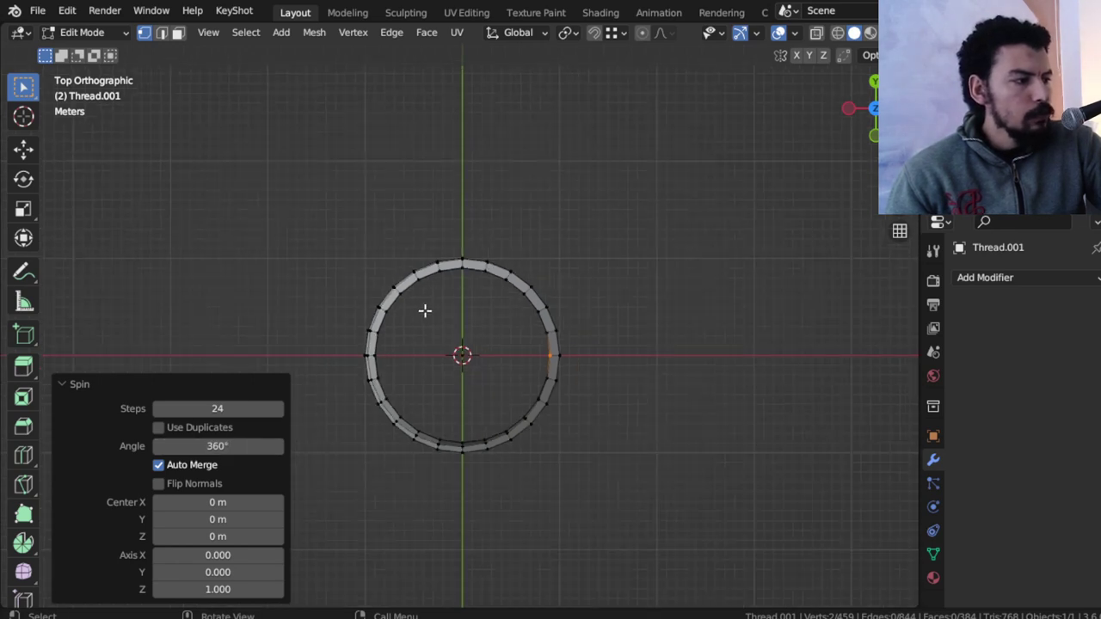
{"action": "mouse_move", "coordinate": [425, 310]}
{"action": "middle_mouse_down"}
{"action": "mouse_move", "coordinate": [550, 258]}
{"action": "mouse_move", "coordinate": [368, 318]}
{"action": "middle_mouse_up"}
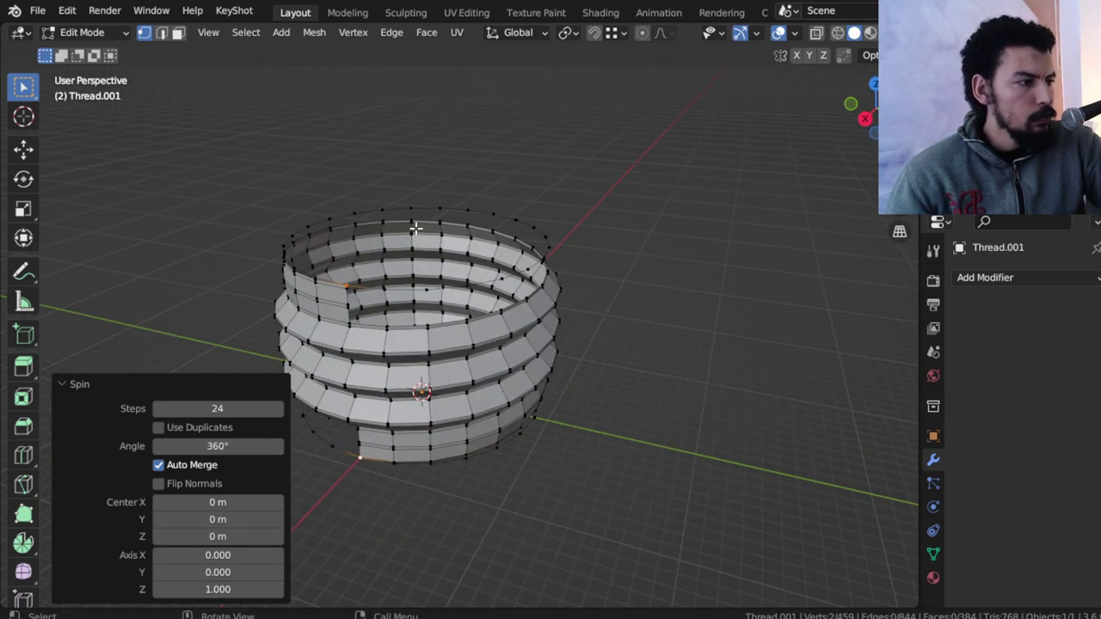
{"action": "scroll", "coordinate": [499, 393], "scroll_direction": "up", "scroll_amount": 2}
{"action": "scroll", "coordinate": [462, 413], "scroll_direction": "up", "scroll_amount": 2}
{"action": "scroll", "coordinate": [516, 405], "scroll_direction": "up", "scroll_amount": 2}
- Fill faces between the selected edges around the coil's top rim
{"action": "scroll", "coordinate": [588, 392], "scroll_direction": "up", "scroll_amount": 1}
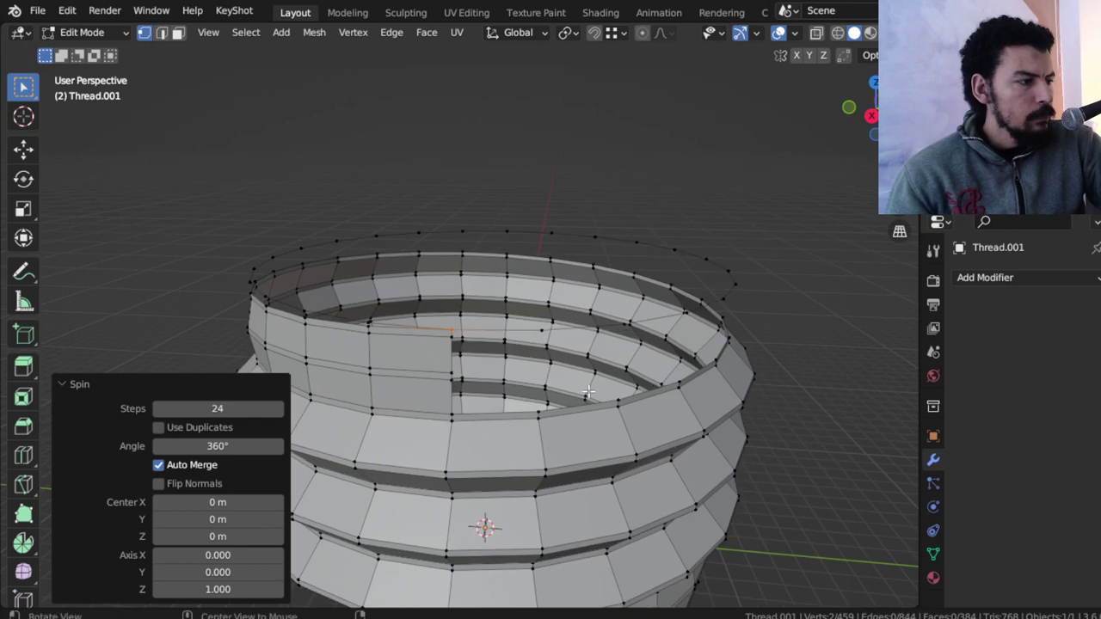
{"action": "key", "text": "2"}
{"action": "mouse_move", "coordinate": [589, 393]}
{"action": "middle_mouse_down"}
{"action": "mouse_move", "coordinate": [529, 460]}
{"action": "mouse_move", "coordinate": [551, 366]}
{"action": "middle_mouse_up"}
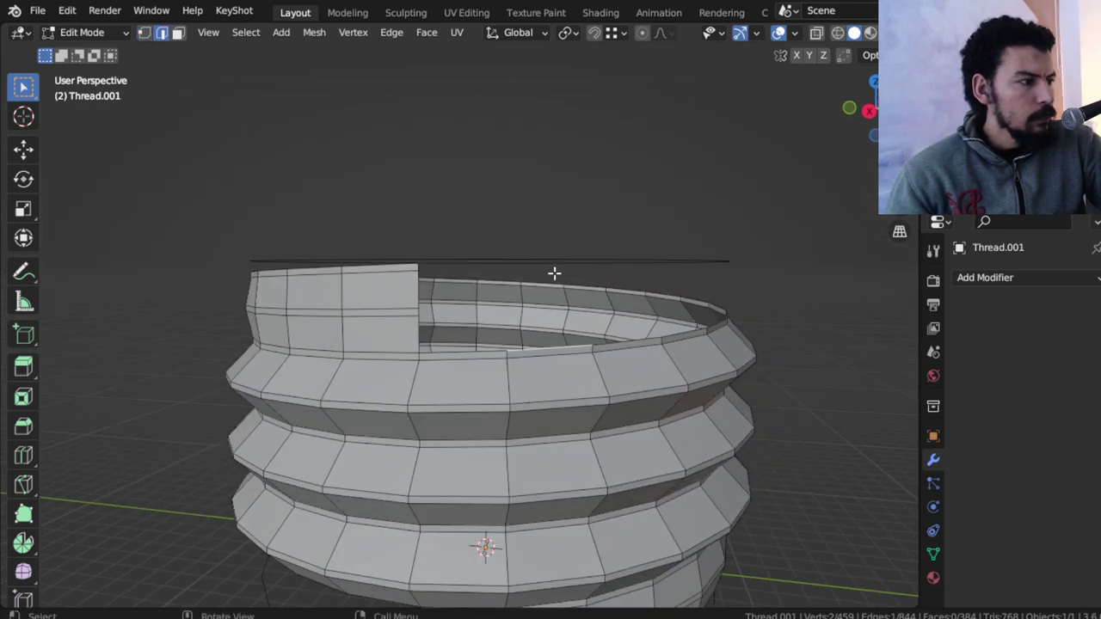
{"action": "mouse_move", "coordinate": [554, 273]}
{"action": "middle_mouse_down"}
{"action": "mouse_move", "coordinate": [627, 285]}
{"action": "mouse_move", "coordinate": [622, 241]}
{"action": "middle_mouse_up"}
{"action": "middle_click_drag", "start_coordinate": [675, 308], "coordinate": [607, 340]}
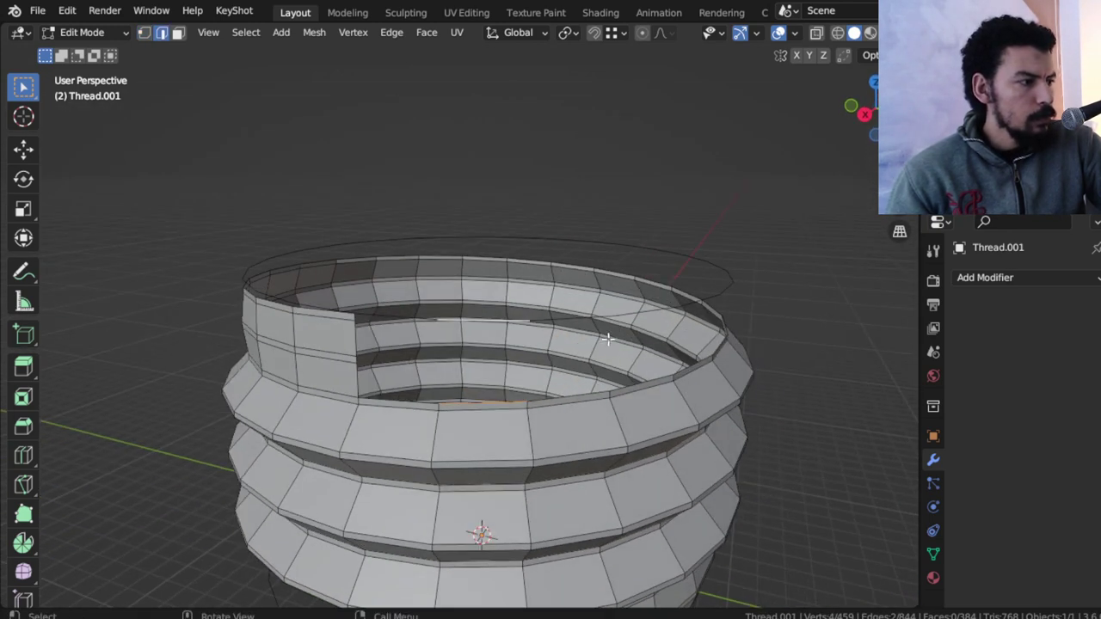
{"action": "key", "text": "f"}
{"action": "key", "text": "f"}
{"action": "key", "text": "f"}
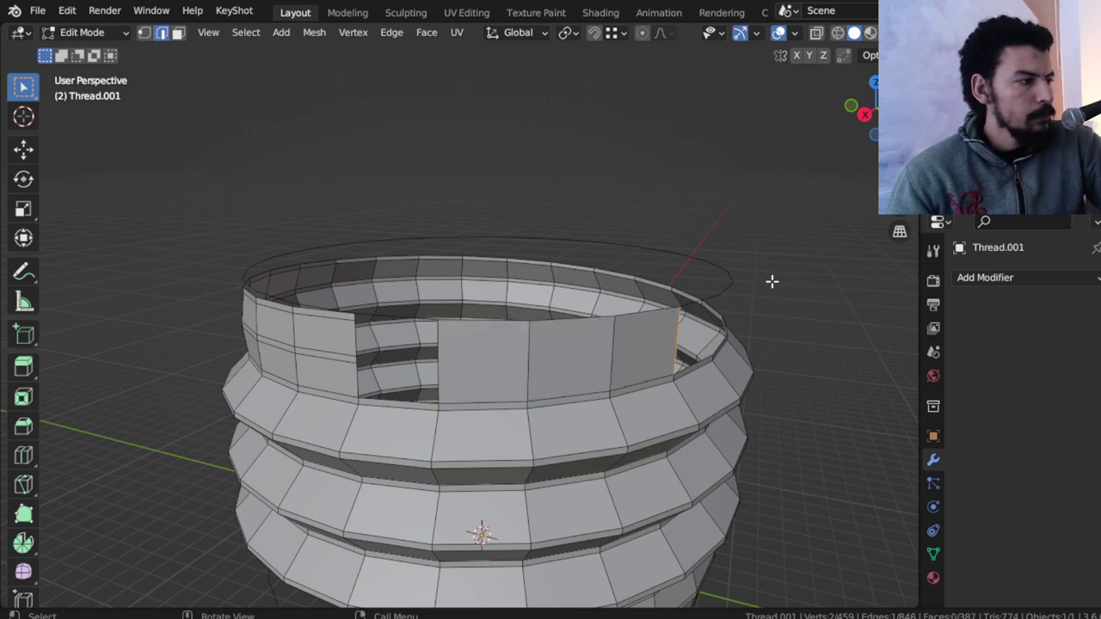
{"action": "key", "text": "f"}
{"action": "key", "text": "f"}
{"action": "key", "text": "f"}
{"action": "key", "text": "f"}
{"action": "key", "text": "f"}
{"action": "key", "text": "f"}
{"action": "key", "text": "f"}
{"action": "key", "text": "f"}
{"action": "key", "text": "f"}
{"action": "key", "text": "f"}
{"action": "key", "text": "f"}
{"action": "key", "text": "f"}
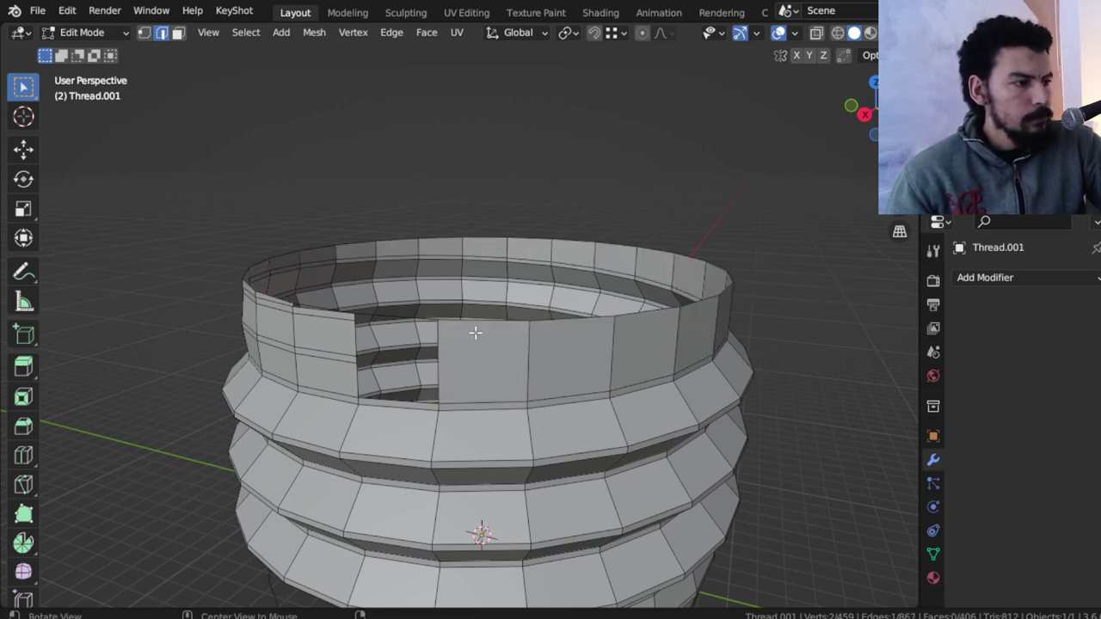
{"action": "mouse_move", "coordinate": [475, 330]}
{"action": "middle_mouse_down"}
{"action": "mouse_move", "coordinate": [514, 369]}
{"action": "mouse_move", "coordinate": [597, 395]}
{"action": "mouse_move", "coordinate": [477, 423]}
{"action": "middle_mouse_up"}
- Add a new edge loop around the rim with Ctrl+R, cancelling its slide
{"action": "key", "text": "1"}
{"action": "scroll", "coordinate": [559, 417], "scroll_direction": "up", "scroll_amount": 2}
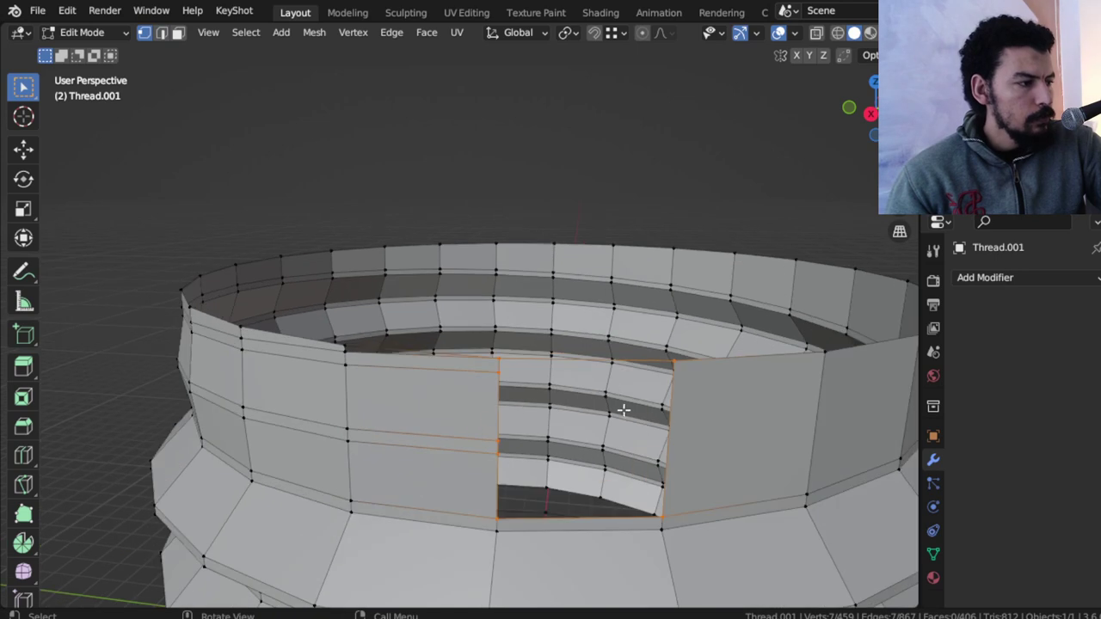
{"action": "key", "text": "ctrl+r"}
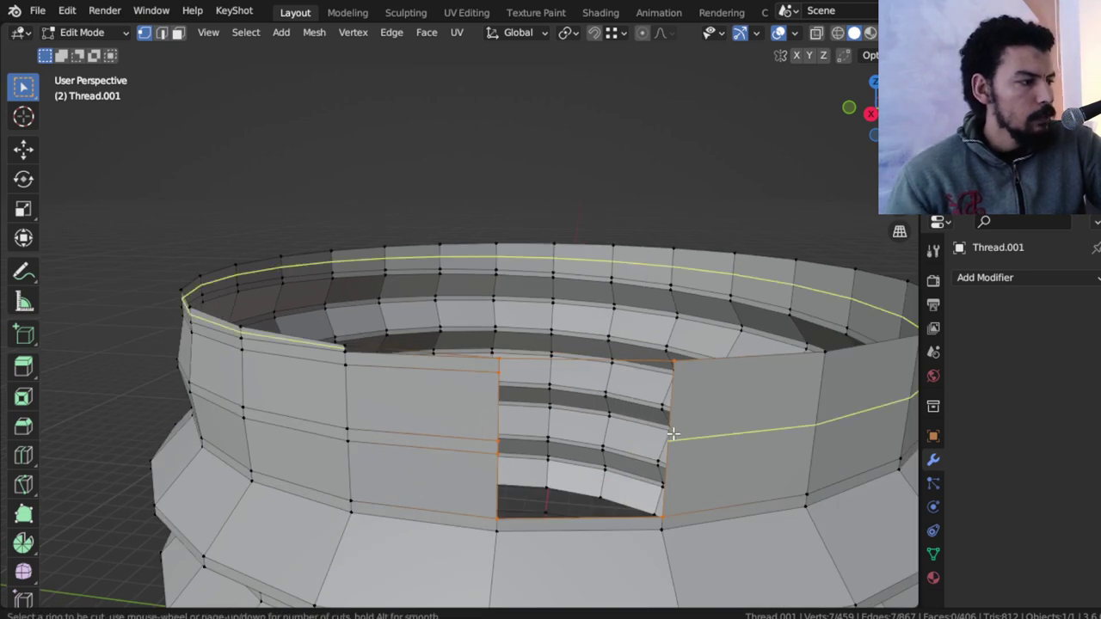
{"action": "left_click_drag", "start_coordinate": [672, 435], "coordinate": [673, 440]}
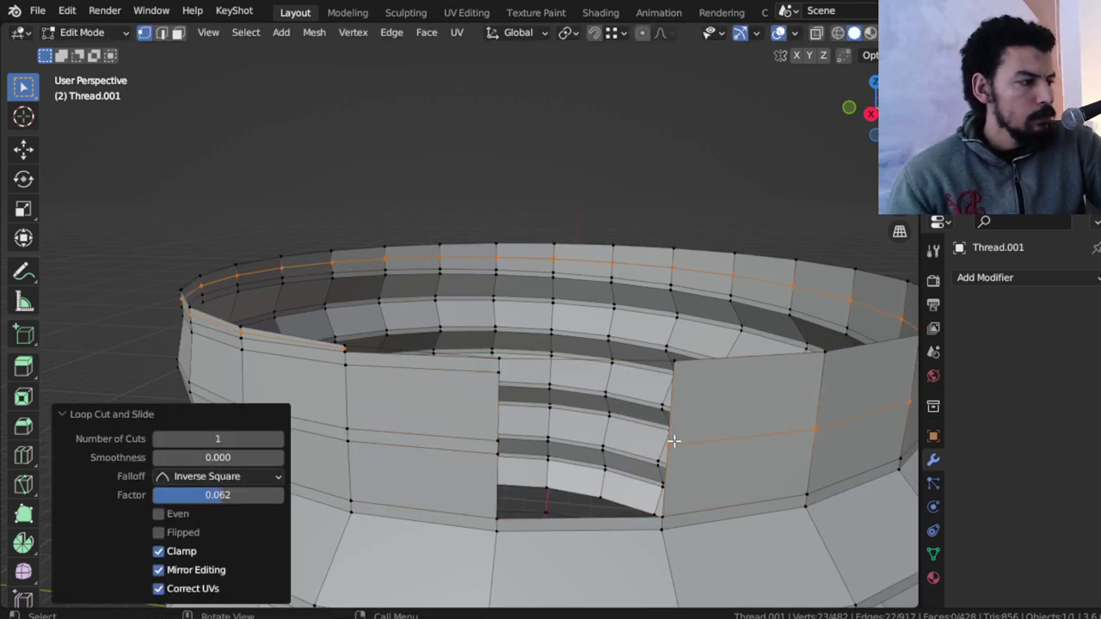
{"action": "key", "text": "ctrl+r"}
{"action": "left_click", "coordinate": [672, 434]}
{"action": "left_click", "coordinate": [675, 413]}
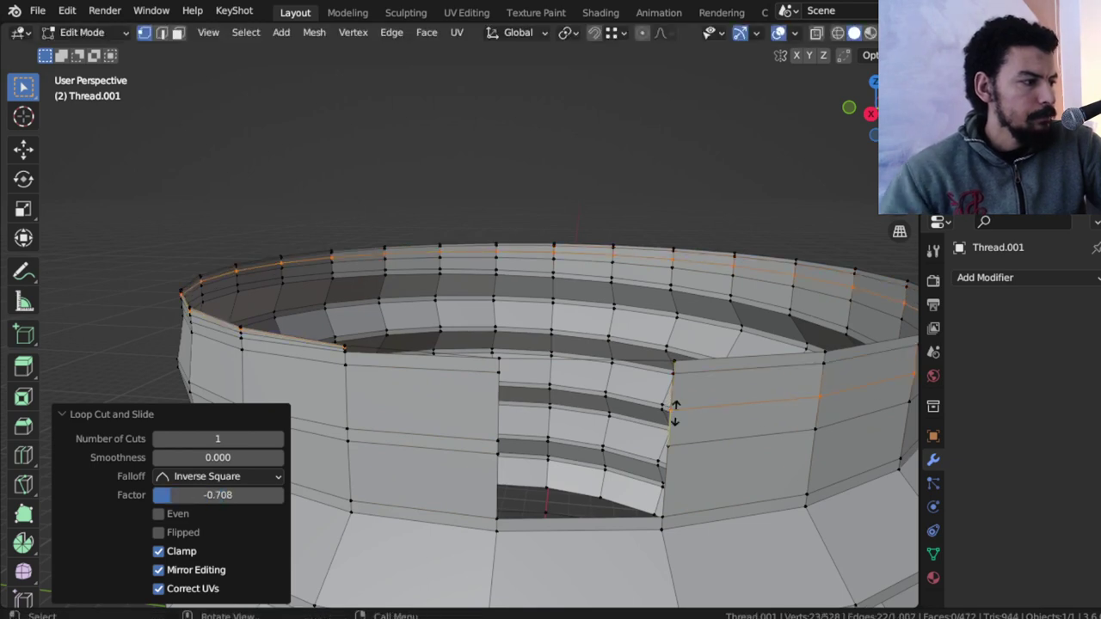
{"action": "right_click", "coordinate": [676, 413]}
- Fill the gap in the ring wall with faces in edge select mode
{"action": "key", "text": "2"}
{"action": "key", "text": "f"}
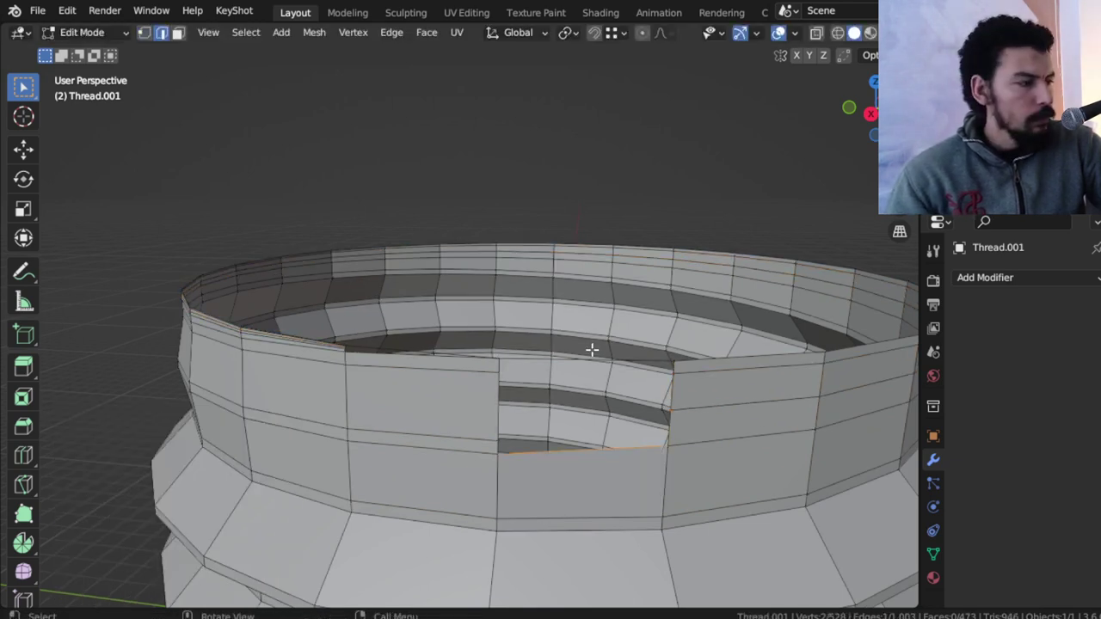
{"action": "key", "text": "f"}
{"action": "key", "text": "f"}
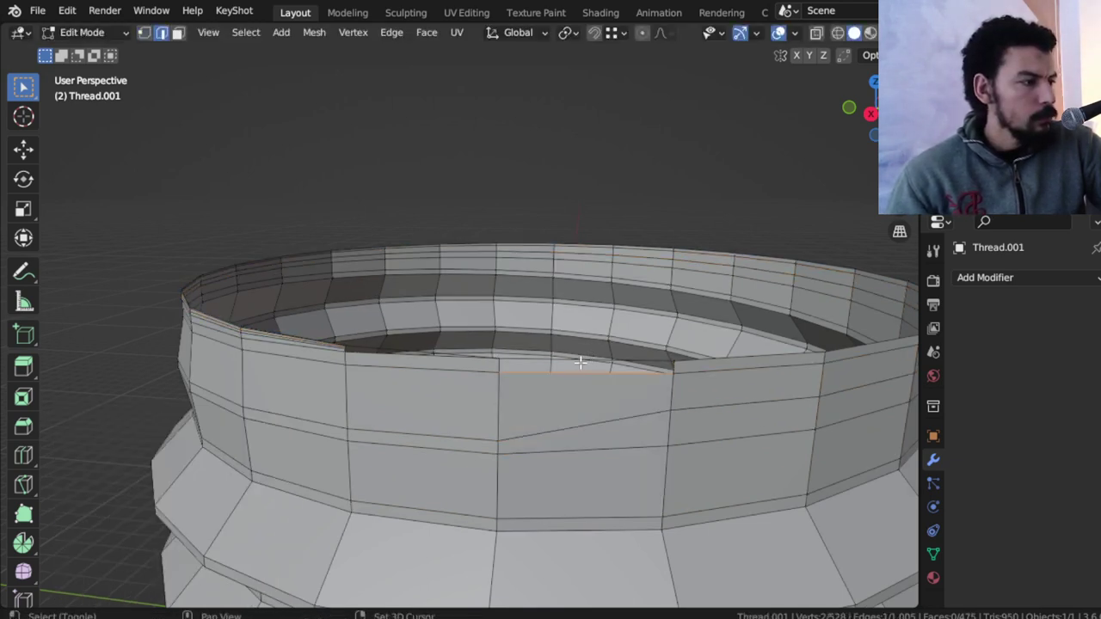
{"action": "key", "text": "alt+a"}
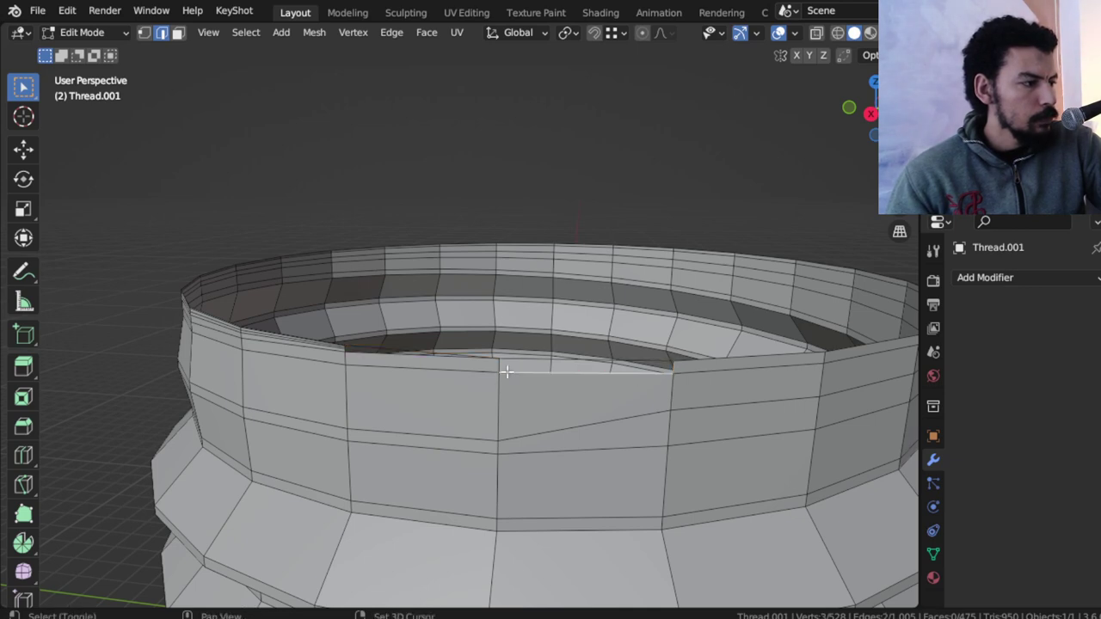
{"action": "key", "text": "f"}
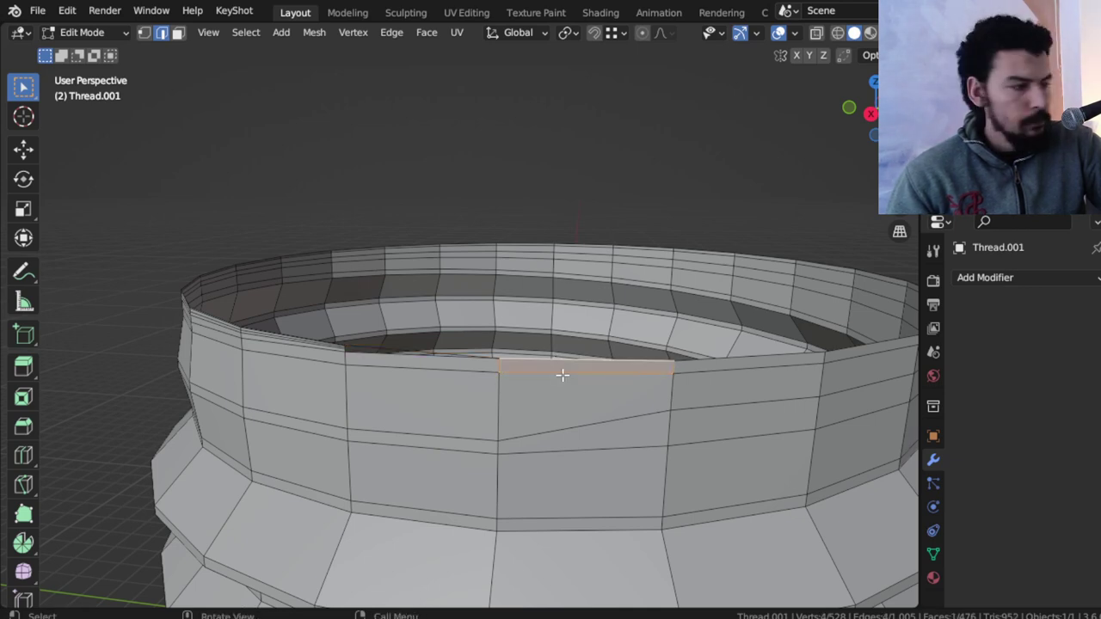
{"action": "middle_click_drag", "start_coordinate": [553, 362], "coordinate": [449, 361]}
- Select and deselect the top rim edge loop in vertex mode
{"action": "key", "text": "1"}
{"action": "key", "text": "a"}
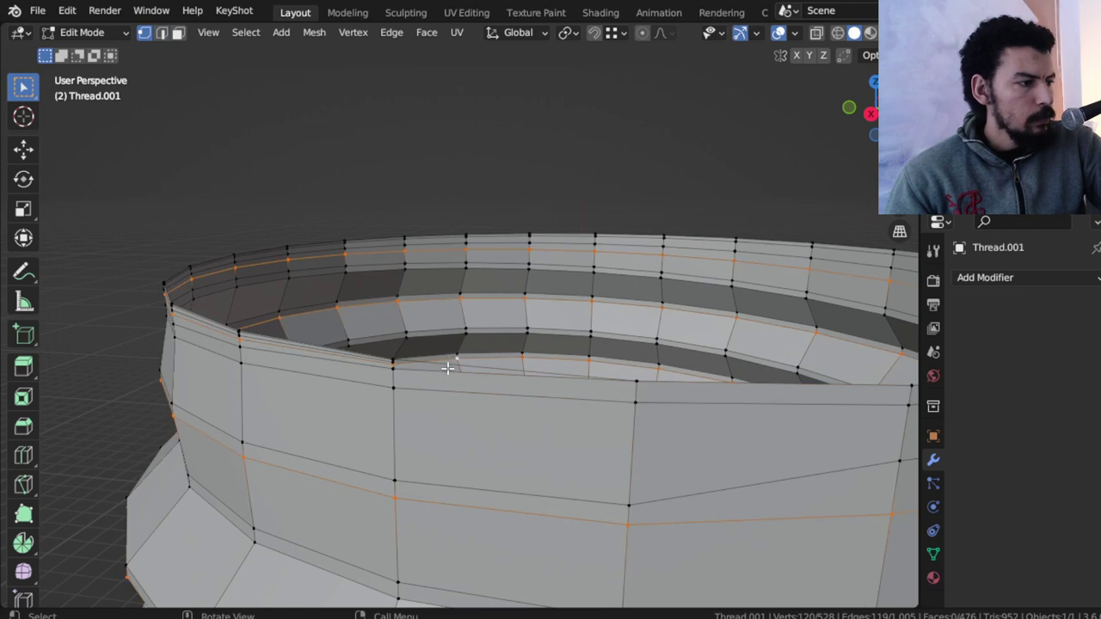
{"action": "key", "text": "alt+a"}
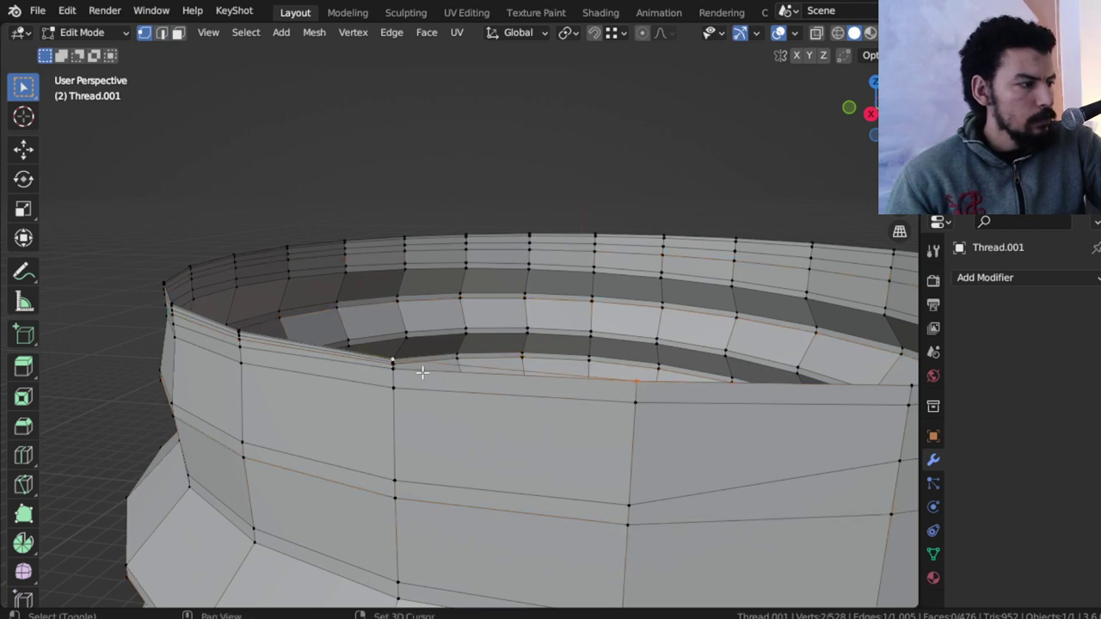
{"action": "mouse_move", "coordinate": [422, 371]}
{"action": "middle_mouse_down"}
{"action": "mouse_move", "coordinate": [491, 381]}
{"action": "mouse_move", "coordinate": [511, 365]}
{"action": "mouse_move", "coordinate": [468, 392]}
{"action": "middle_mouse_up"}
{"action": "left_click", "coordinate": [480, 396], "text": "alt+shift"}
{"action": "key", "text": "alt+a"}
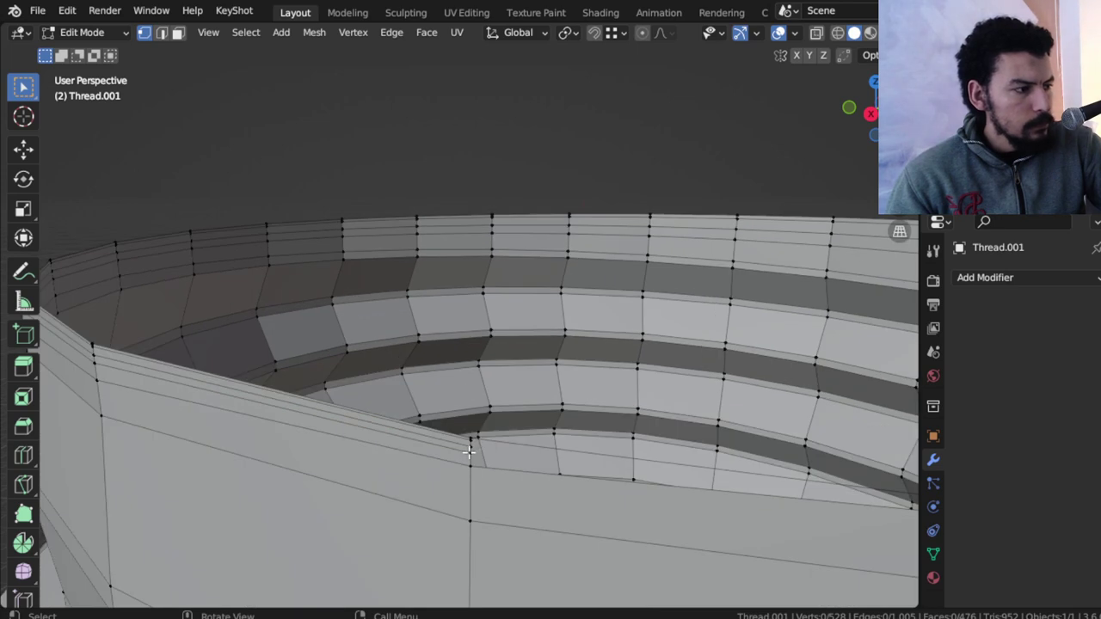
{"action": "left_click", "coordinate": [469, 450], "text": "alt"}
{"action": "key", "text": "alt+a"}
{"action": "left_click", "coordinate": [470, 448], "text": "alt"}
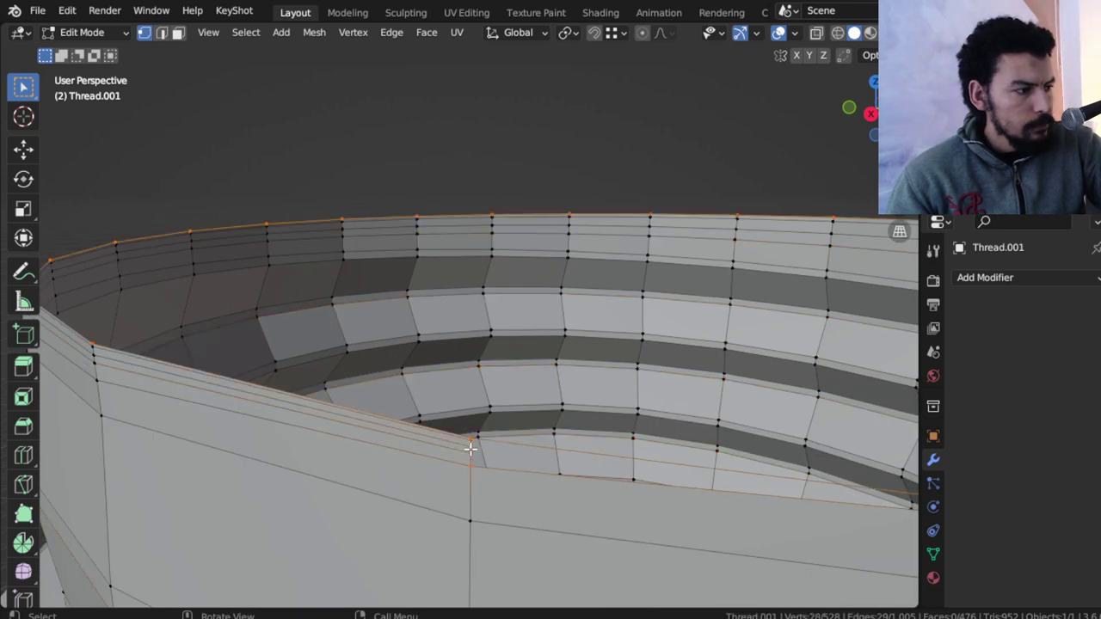
{"action": "key", "text": "alt+a"}
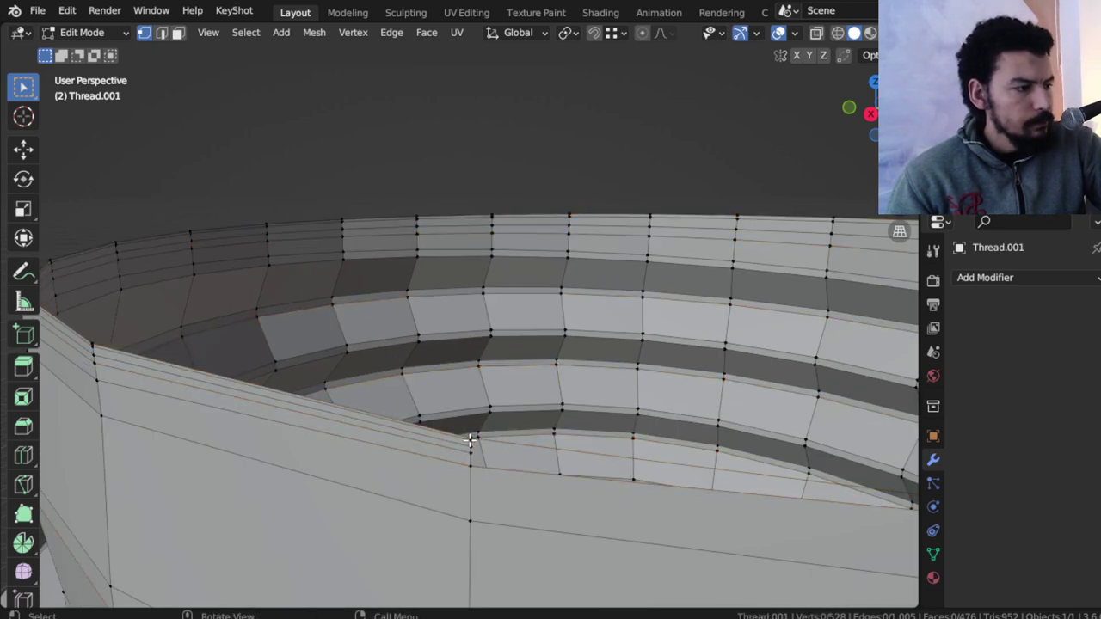
- Select an edge bordering the wall gap and orbit to the gap's other side
{"action": "key", "text": "2"}
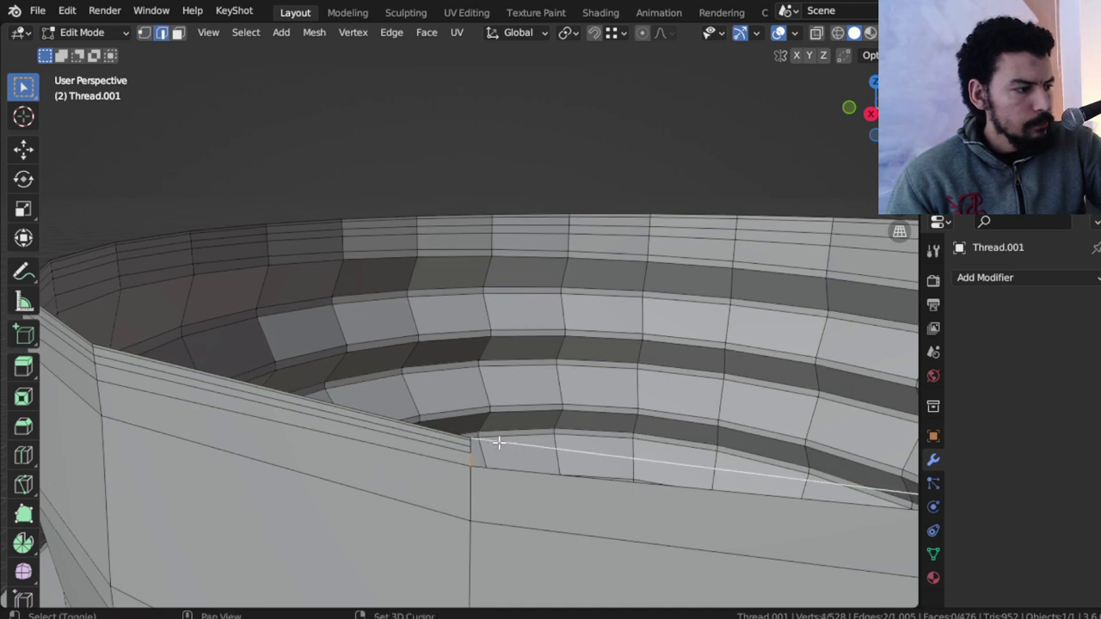
{"action": "middle_click_drag", "start_coordinate": [502, 458], "coordinate": [480, 420]}
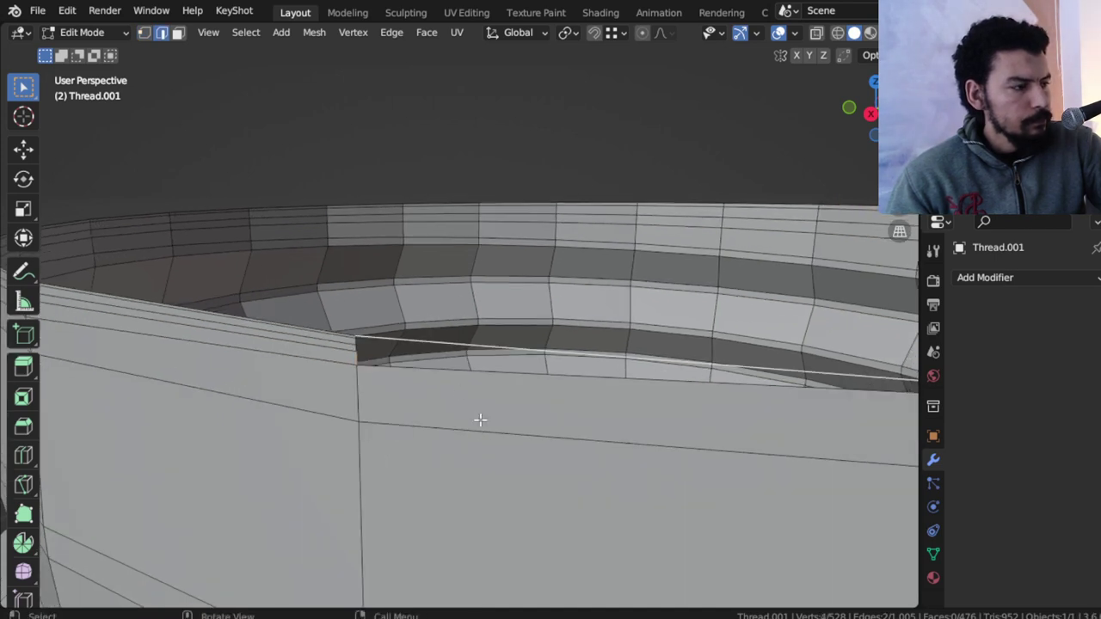
{"action": "left_click", "coordinate": [460, 373], "text": "shift"}
{"action": "scroll", "coordinate": [462, 376], "scroll_direction": "down", "scroll_amount": 2}
{"action": "mouse_move", "coordinate": [462, 376]}
{"action": "middle_mouse_down"}
{"action": "mouse_move", "coordinate": [529, 392]}
{"action": "mouse_move", "coordinate": [521, 359]}
{"action": "mouse_move", "coordinate": [470, 420]}
{"action": "middle_mouse_up"}
{"action": "scroll", "coordinate": [504, 391], "scroll_direction": "up", "scroll_amount": 3}
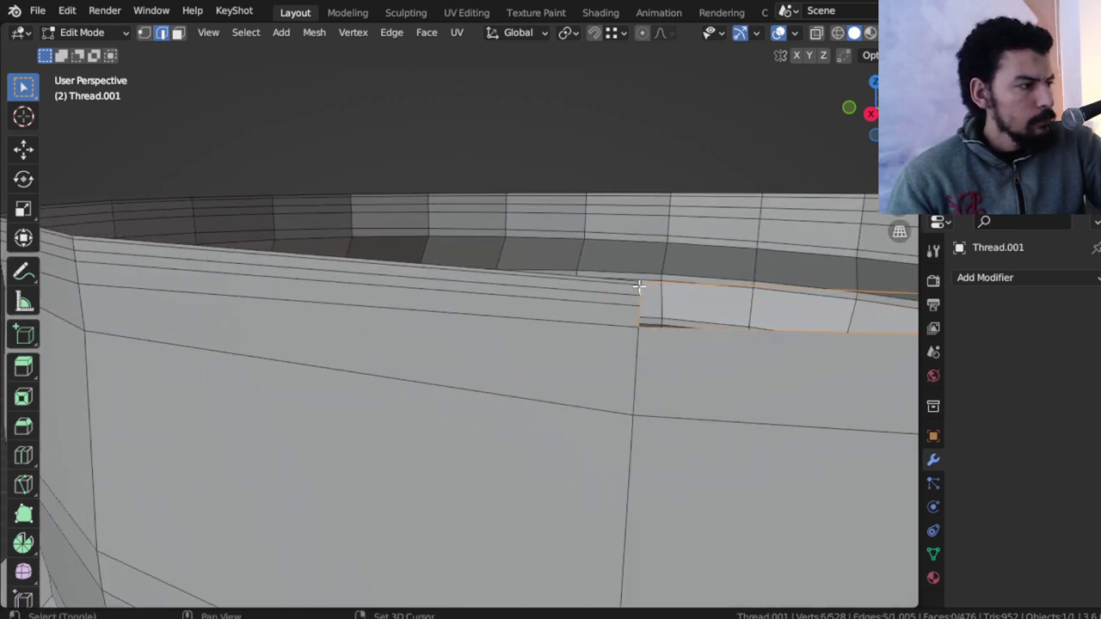
{"action": "mouse_move", "coordinate": [638, 285]}
{"action": "middle_mouse_down", "text": "shift"}
{"action": "mouse_move", "coordinate": [573, 327]}
{"action": "mouse_move", "coordinate": [561, 318]}
{"action": "middle_mouse_up", "text": "shift"}
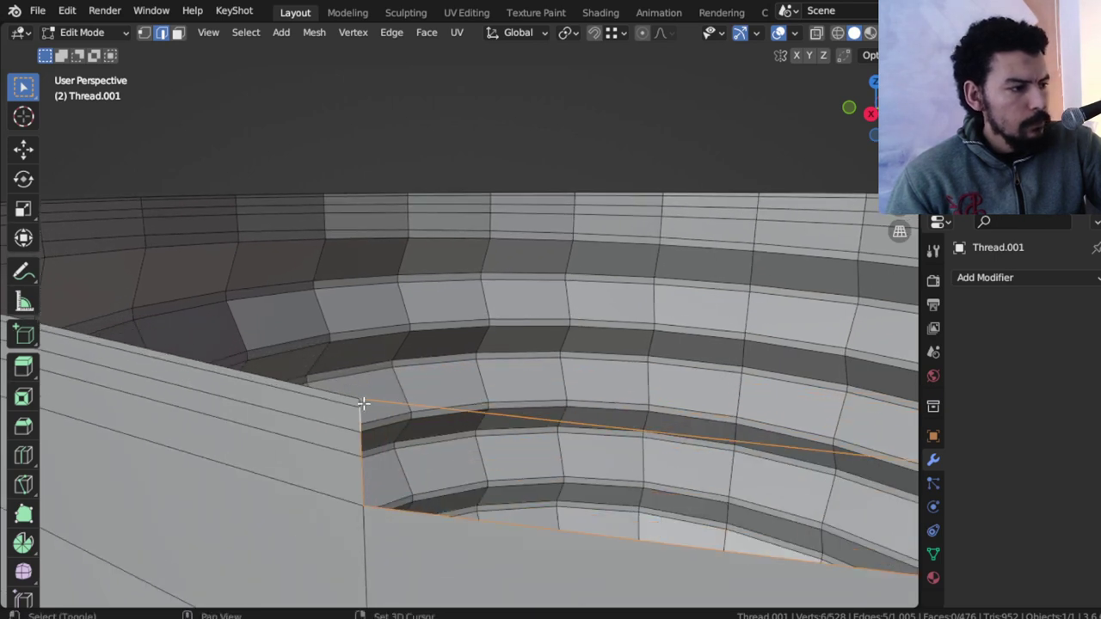
- Fill the last gap face and toggle Edit Mode to check the whole ring
{"action": "key", "text": "f"}
{"action": "key", "text": "Tab"}
{"action": "scroll", "coordinate": [462, 394], "scroll_direction": "down", "scroll_amount": 6}
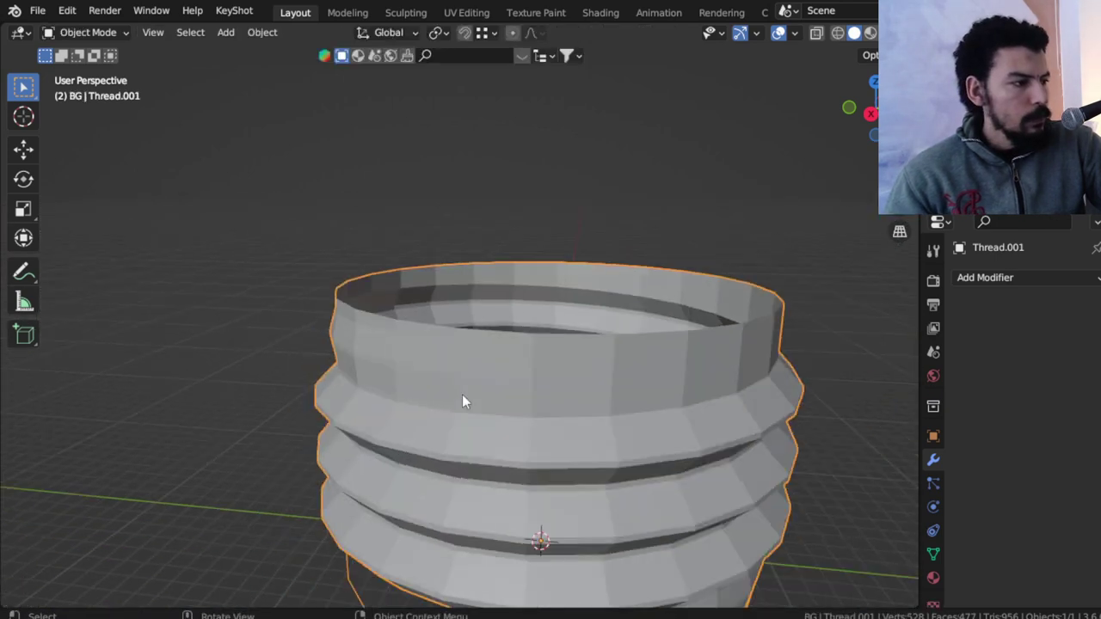
{"action": "key", "text": "Tab"}
{"action": "mouse_move", "coordinate": [462, 394]}
{"action": "middle_mouse_down"}
{"action": "mouse_move", "coordinate": [625, 334]}
{"action": "mouse_move", "coordinate": [627, 373]}
{"action": "middle_mouse_up"}
- Extrude the top edge loop 2.0527 m straight up along Z
{"action": "key", "text": "1"}
{"action": "left_click", "coordinate": [621, 331], "text": "alt"}
{"action": "key", "text": "1"}
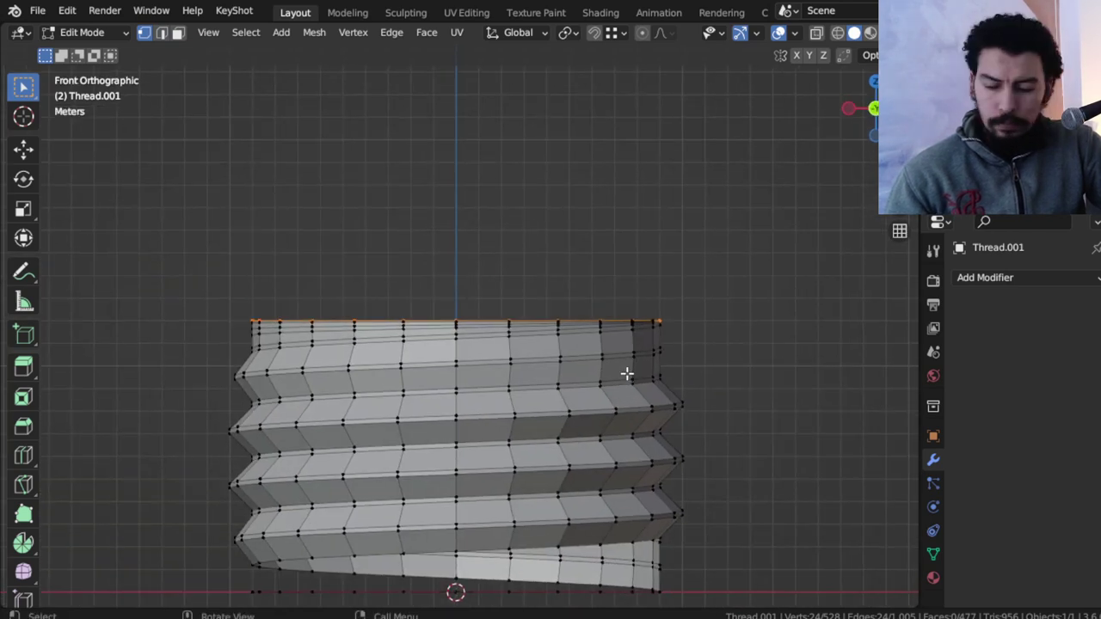
{"action": "key", "text": "e"}
{"action": "key", "text": "z"}
{"action": "left_click", "coordinate": [627, 327]}
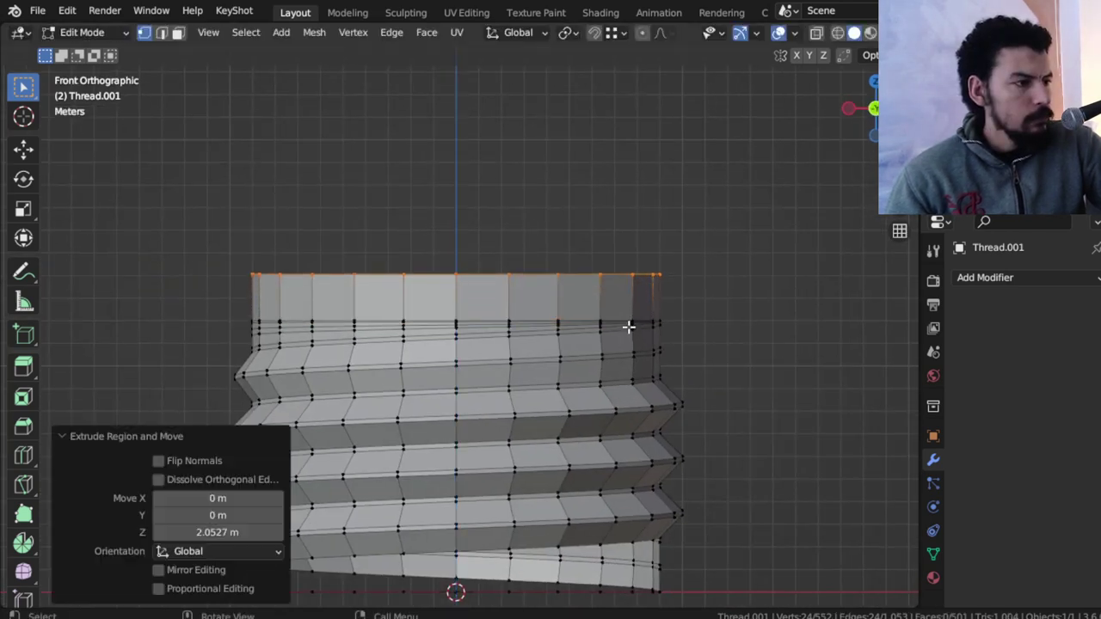
- Select an edge on the bottom ring, orbiting to face the mesh
{"action": "mouse_move", "coordinate": [627, 327]}
{"action": "middle_mouse_down"}
{"action": "mouse_move", "coordinate": [553, 270]}
{"action": "mouse_move", "coordinate": [524, 384]}
{"action": "mouse_move", "coordinate": [508, 308]}
{"action": "mouse_move", "coordinate": [533, 344]}
{"action": "middle_mouse_up"}
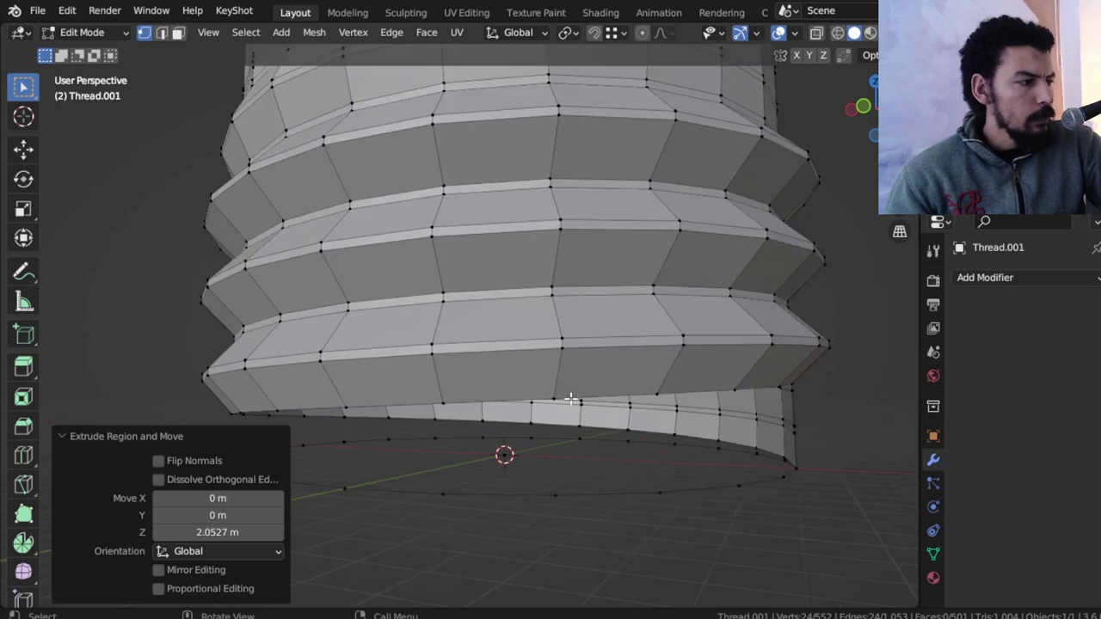
{"action": "mouse_move", "coordinate": [572, 399]}
{"action": "middle_mouse_down"}
{"action": "mouse_move", "coordinate": [598, 374]}
{"action": "mouse_move", "coordinate": [546, 398]}
{"action": "mouse_move", "coordinate": [576, 408]}
{"action": "middle_mouse_up"}
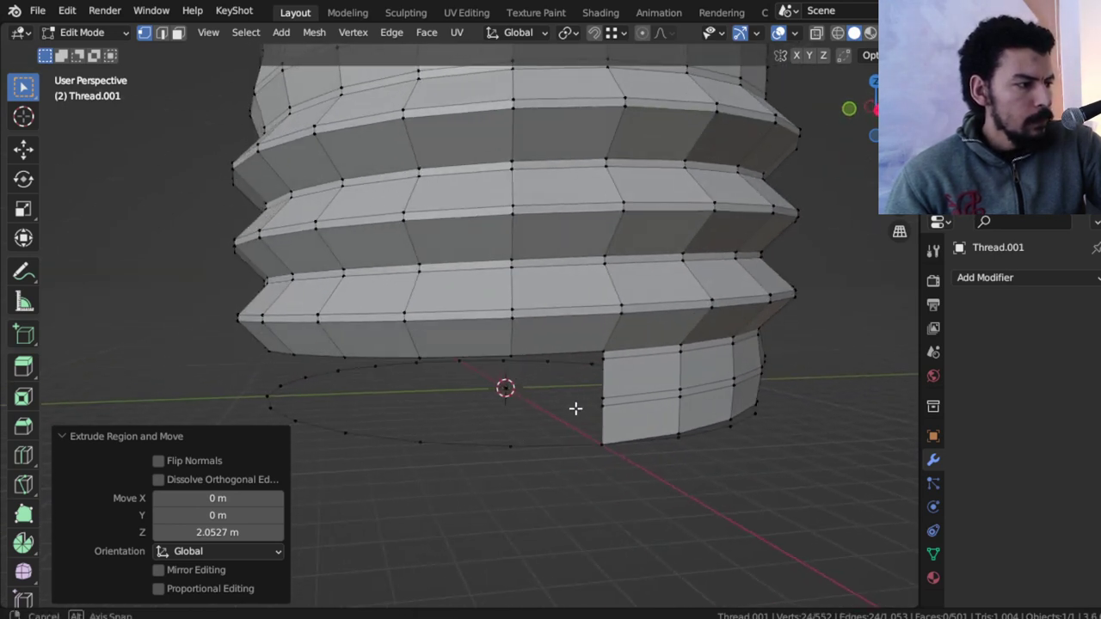
{"action": "key", "text": "2"}
{"action": "left_click", "coordinate": [479, 444]}
{"action": "mouse_move", "coordinate": [477, 354]}
{"action": "middle_mouse_down"}
{"action": "mouse_move", "coordinate": [546, 366]}
{"action": "mouse_move", "coordinate": [525, 378]}
{"action": "mouse_move", "coordinate": [571, 395]}
{"action": "middle_mouse_up"}
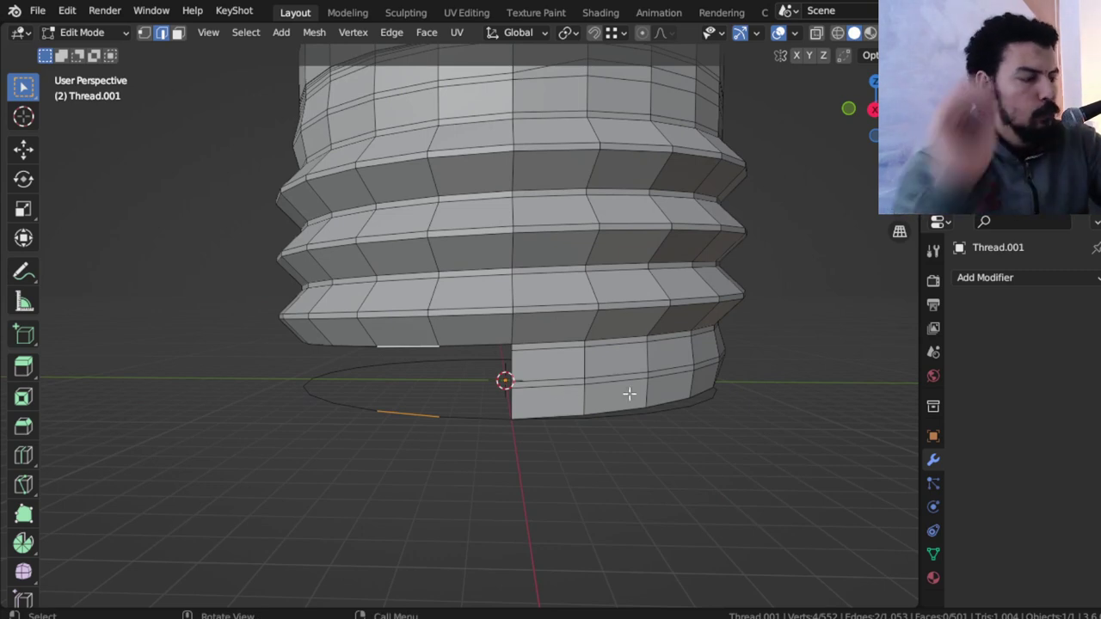
- Select the bottom edge loop and the bulb's lower edge loop in front wireframe view
{"action": "key", "text": "KP_5"}
{"action": "key", "text": "KP_1"}
{"action": "key", "text": "z"}
{"action": "left_click", "coordinate": [184, 385]}
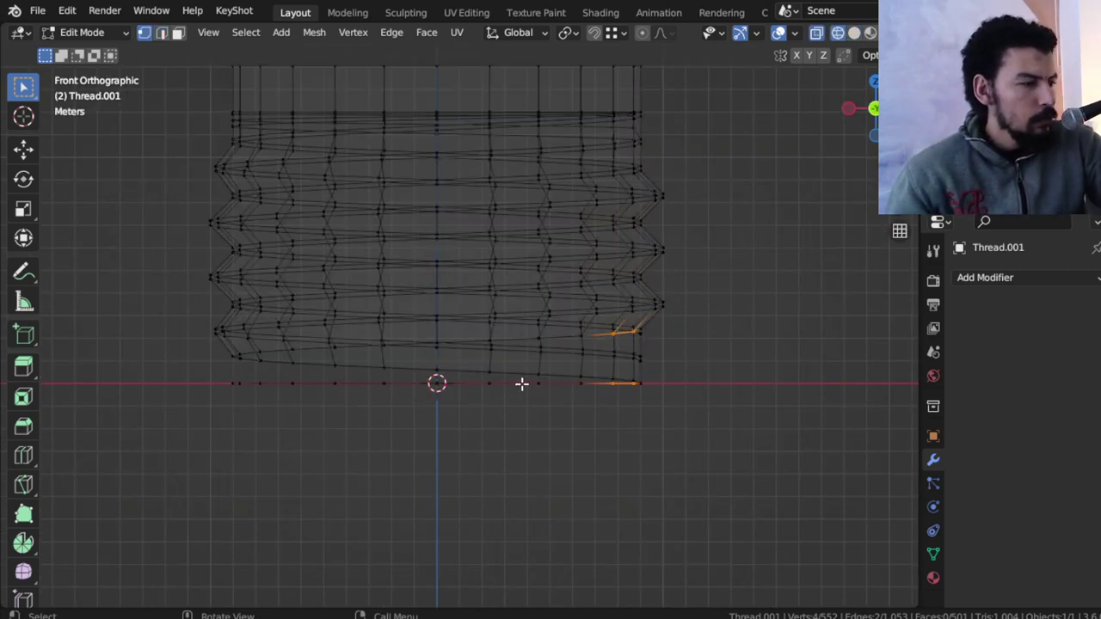
{"action": "left_click", "coordinate": [516, 384], "text": "alt"}
{"action": "key", "text": "z"}
{"action": "middle_click_drag", "start_coordinate": [681, 399], "coordinate": [554, 392]}
{"action": "left_click", "coordinate": [533, 366], "text": "alt+shift"}
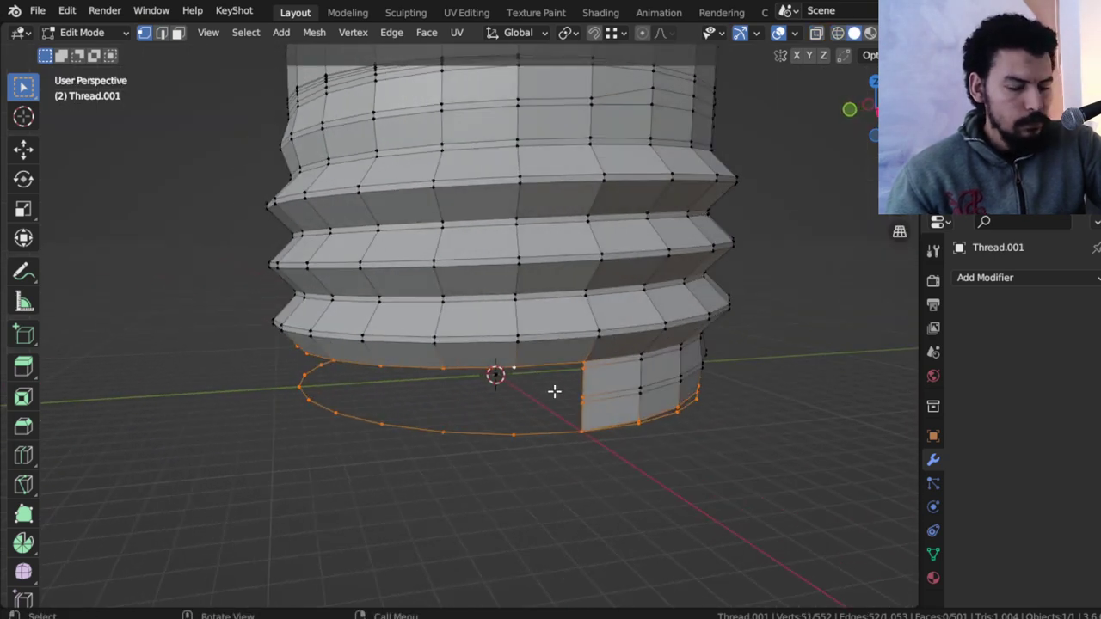
- Box-deselect the vertical strip in X-ray from the right-side view
{"action": "key", "text": "KP_3"}
{"action": "key", "text": "alt+z"}
{"action": "scroll", "coordinate": [465, 395], "scroll_direction": "up", "scroll_amount": 2}
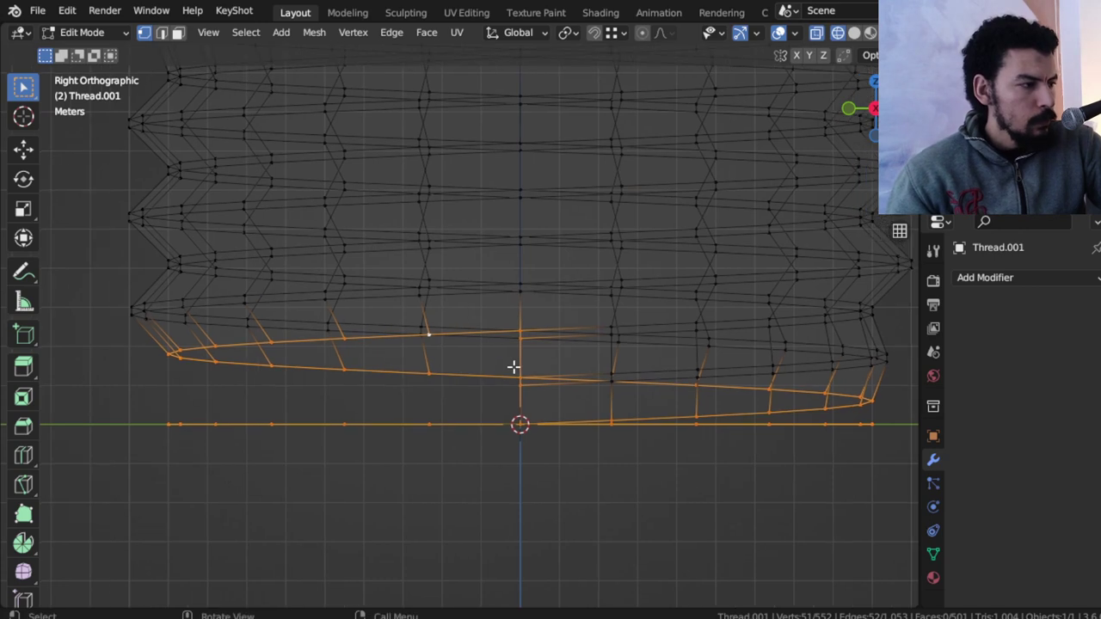
{"action": "mouse_move", "coordinate": [514, 366]}
{"action": "middle_mouse_down"}
{"action": "mouse_move", "coordinate": [514, 442]}
{"action": "mouse_move", "coordinate": [491, 383]}
{"action": "mouse_move", "coordinate": [516, 425]}
{"action": "mouse_move", "coordinate": [510, 442]}
{"action": "middle_mouse_up"}
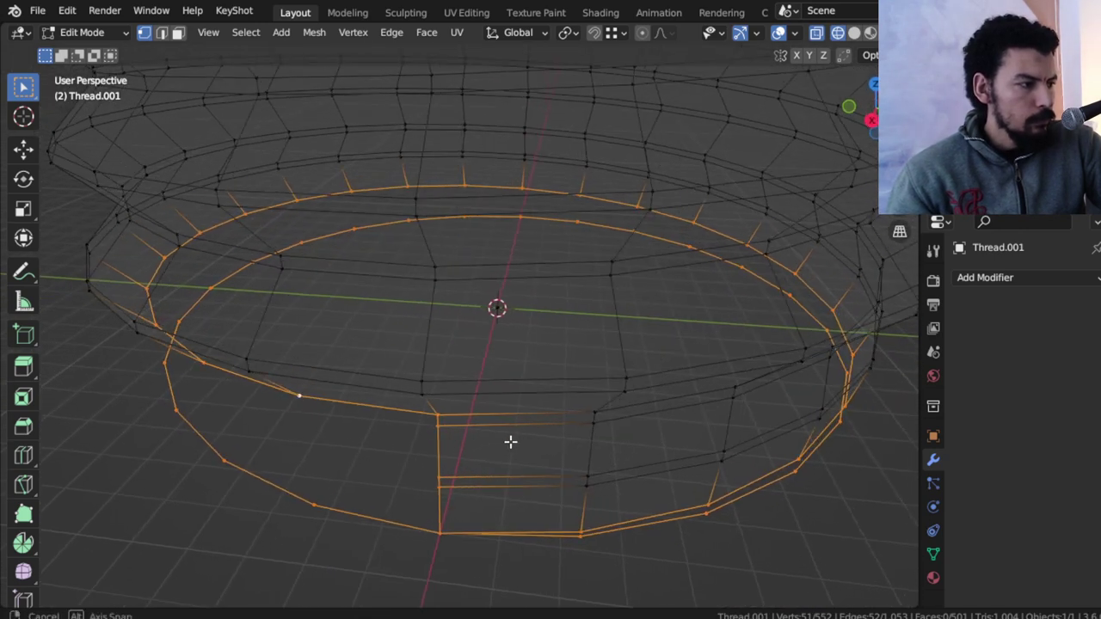
{"action": "left_click_drag", "start_coordinate": [467, 364], "coordinate": [391, 560], "text": "ctrl"}
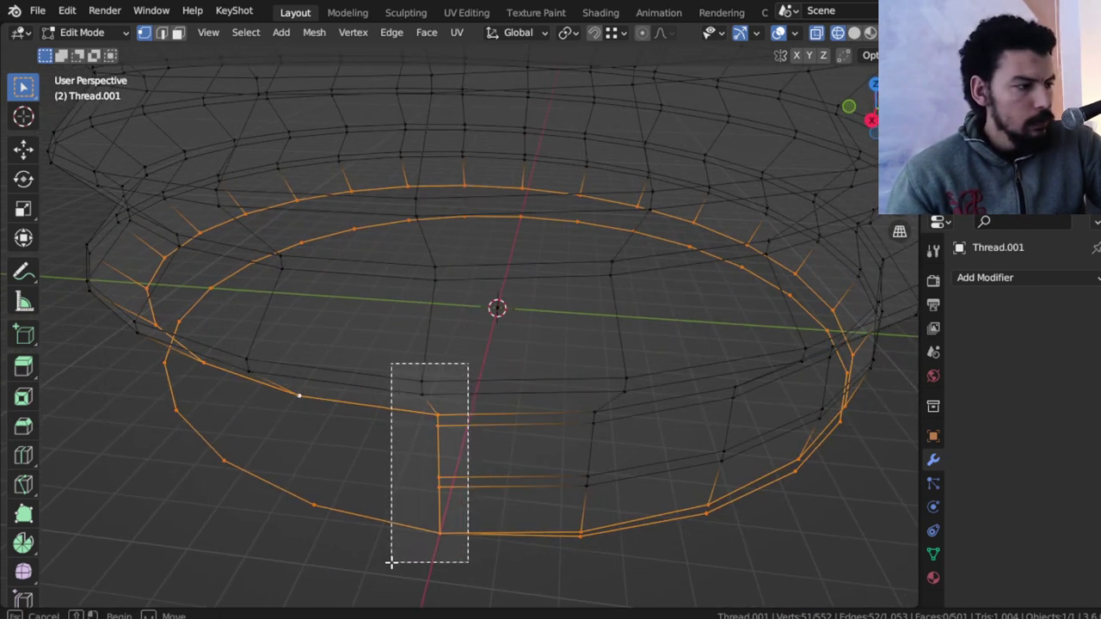
{"action": "key", "text": "alt+z"}
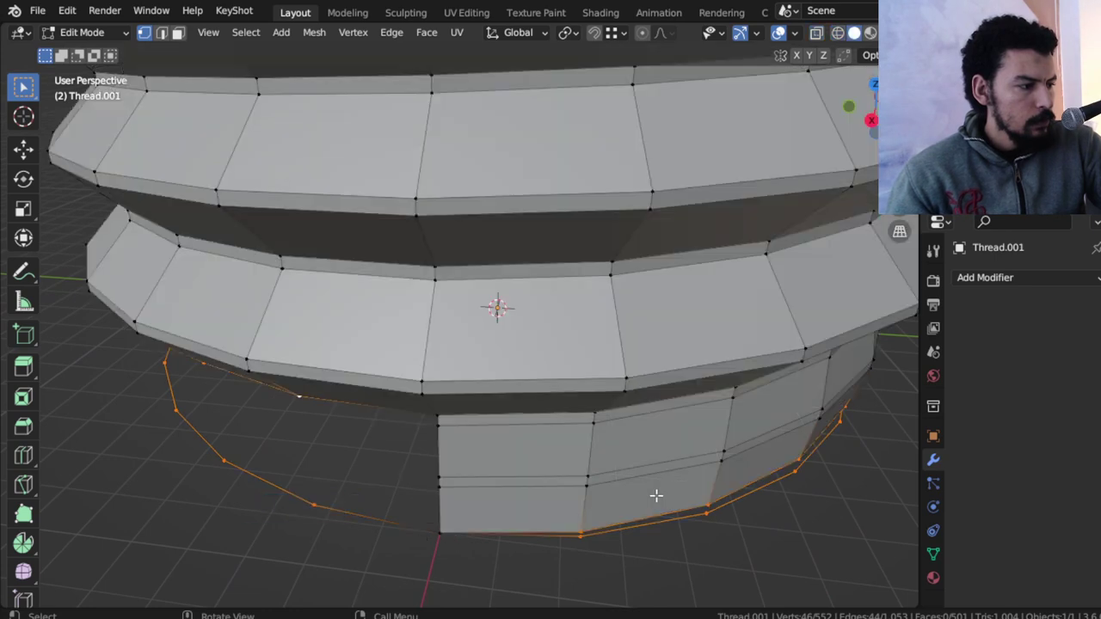
{"action": "key", "text": "alt+z"}
- Bridge the two selected edge loops into a collar wall and return to solid shading
{"action": "left_click", "coordinate": [394, 32]}
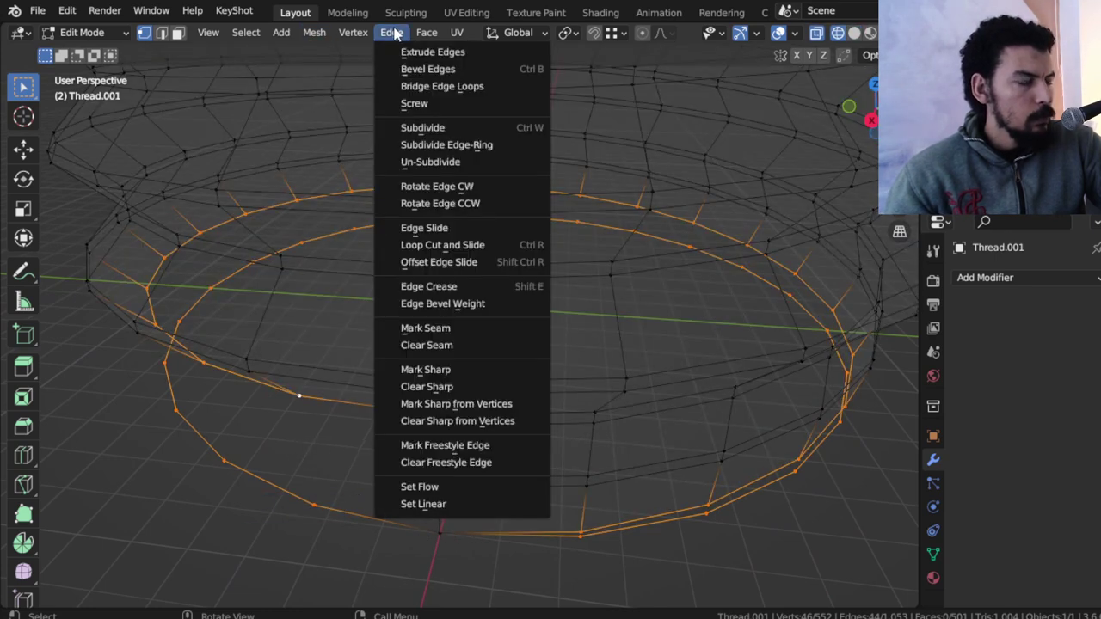
{"action": "left_click", "coordinate": [394, 31]}
{"action": "left_click", "coordinate": [394, 31]}
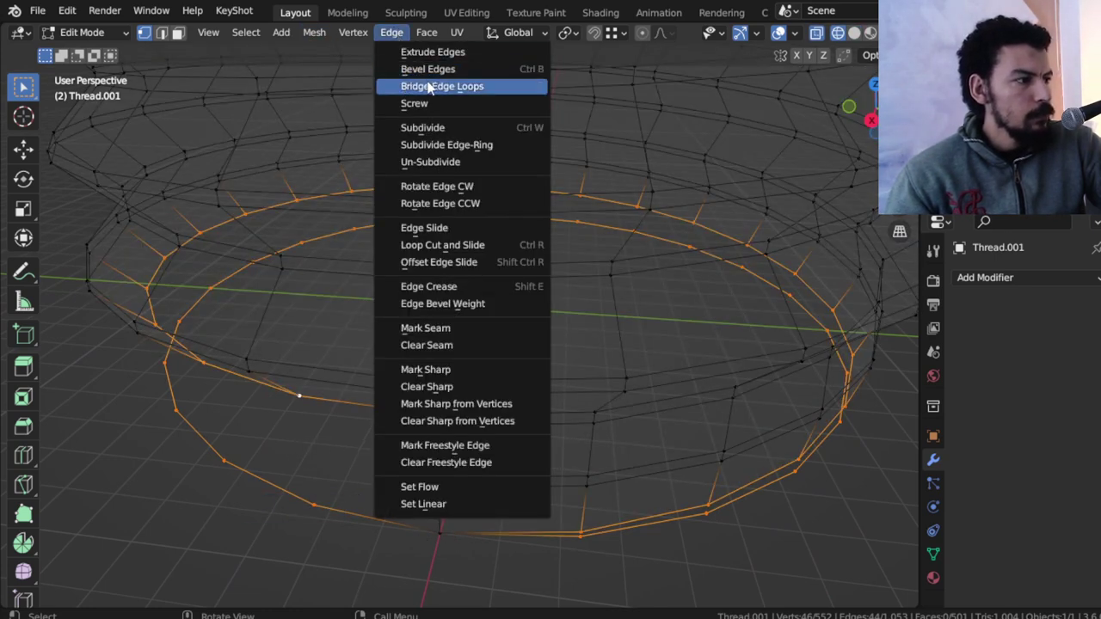
{"action": "left_click", "coordinate": [428, 86]}
{"action": "key", "text": "z"}
{"action": "left_click", "coordinate": [637, 348]}
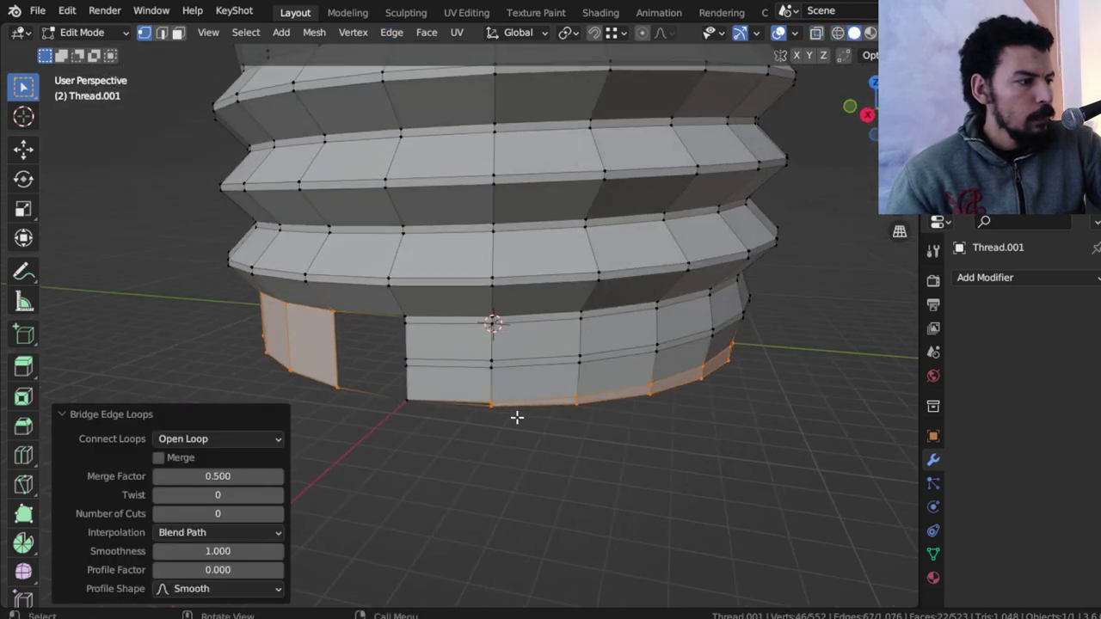
{"action": "scroll", "coordinate": [516, 417], "scroll_direction": "up", "scroll_amount": 4}
{"action": "scroll", "coordinate": [548, 352], "scroll_direction": "up", "scroll_amount": 1}
- Add three horizontal loop cuts around the base collar wall
{"action": "middle_click_drag", "start_coordinate": [597, 384], "coordinate": [536, 337]}
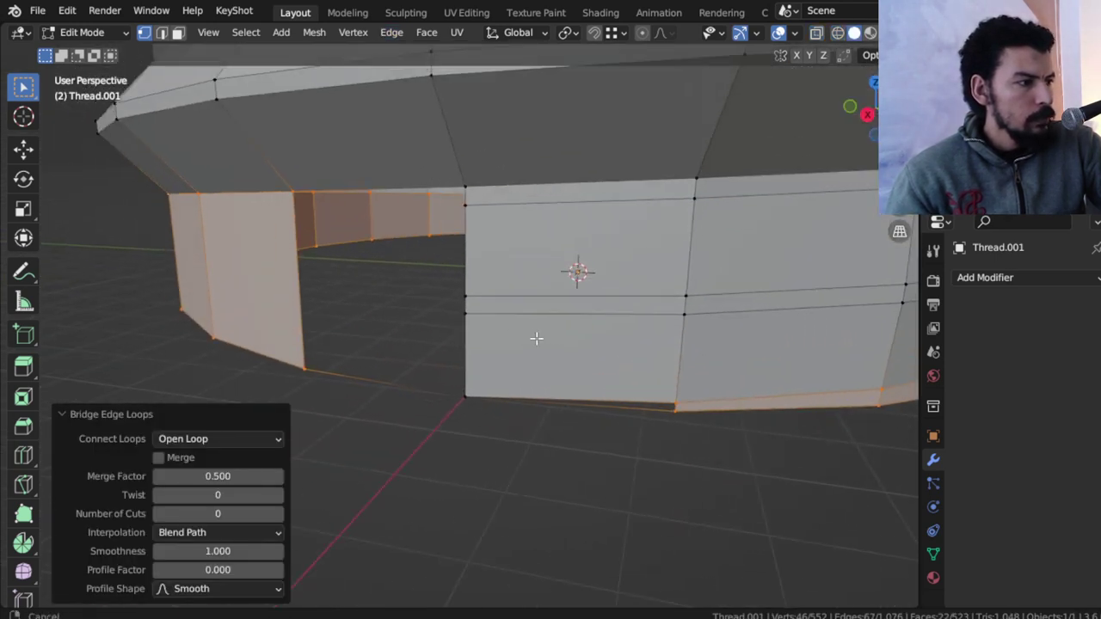
{"action": "key", "text": "ctrl+r"}
{"action": "scroll", "coordinate": [308, 242], "scroll_direction": "up", "scroll_amount": 2}
{"action": "left_click", "coordinate": [308, 242]}
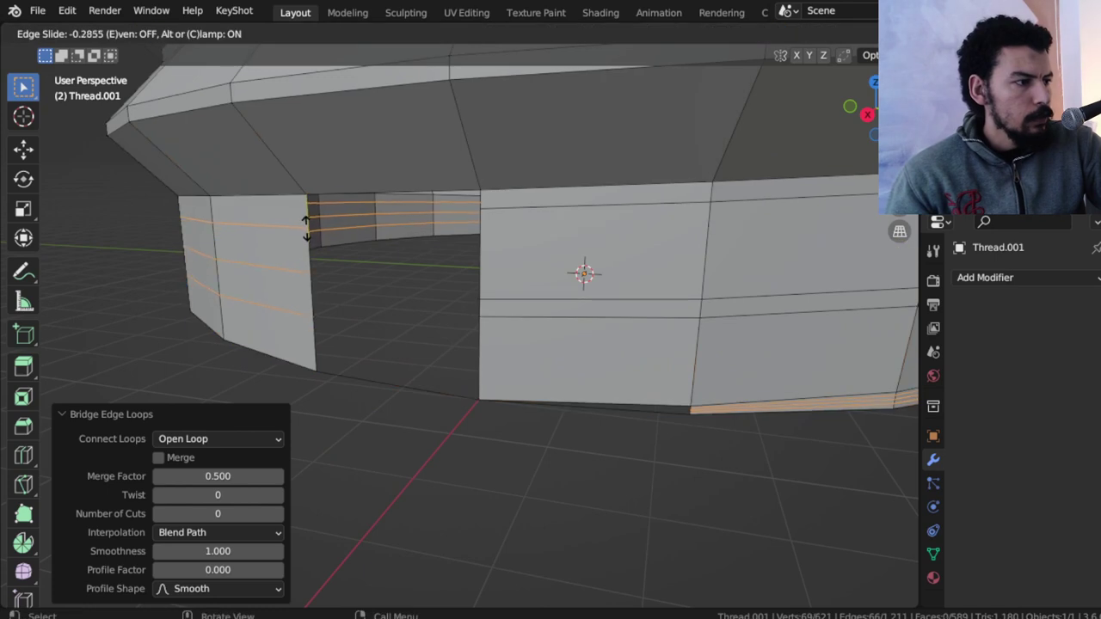
{"action": "left_click", "coordinate": [339, 233]}
- Fill the collar's open gap with faces, then box-select the bottom edge vertices
{"action": "key", "text": "2"}
{"action": "key", "text": "alt+a"}
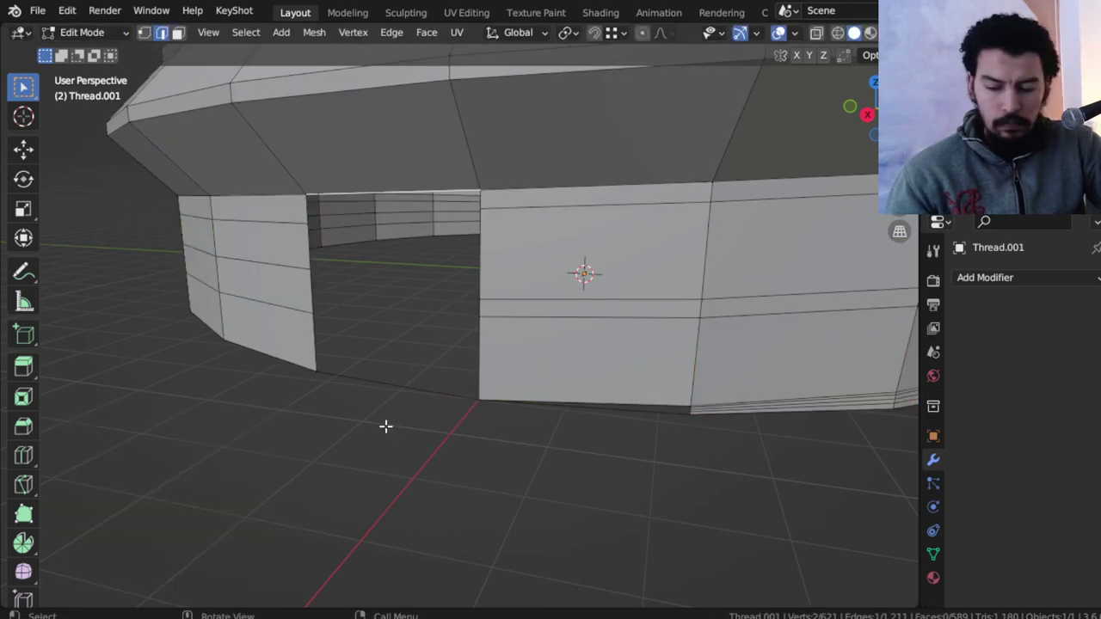
{"action": "key", "text": "f"}
{"action": "key", "text": "f"}
{"action": "key", "text": "f"}
{"action": "key", "text": "f"}
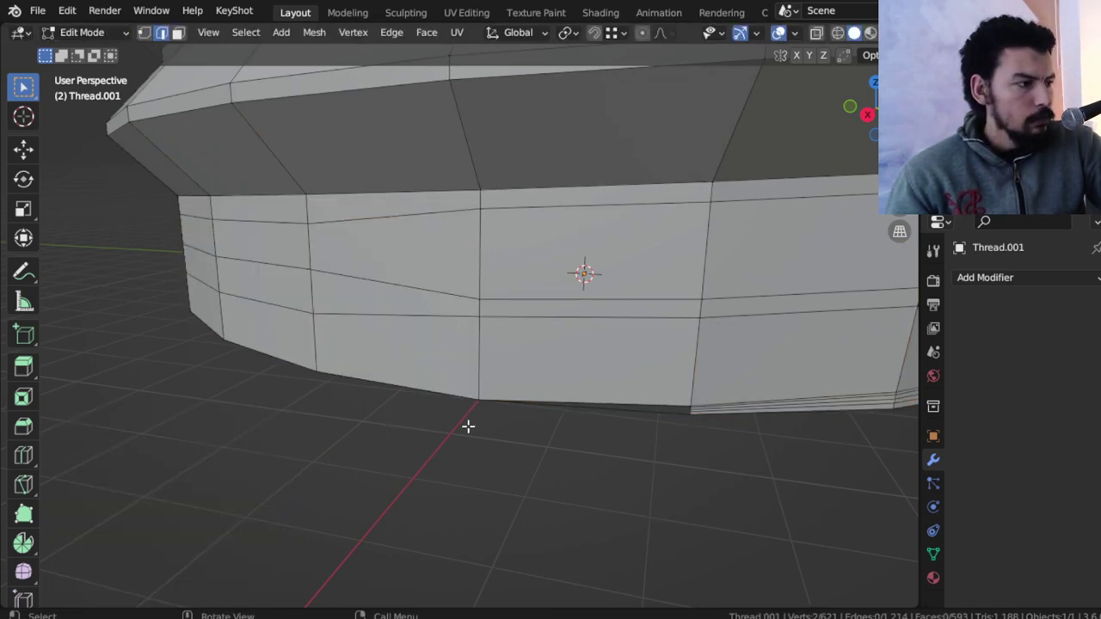
{"action": "key", "text": "1"}
{"action": "key", "text": "shift+z"}
{"action": "key", "text": "alt+a"}
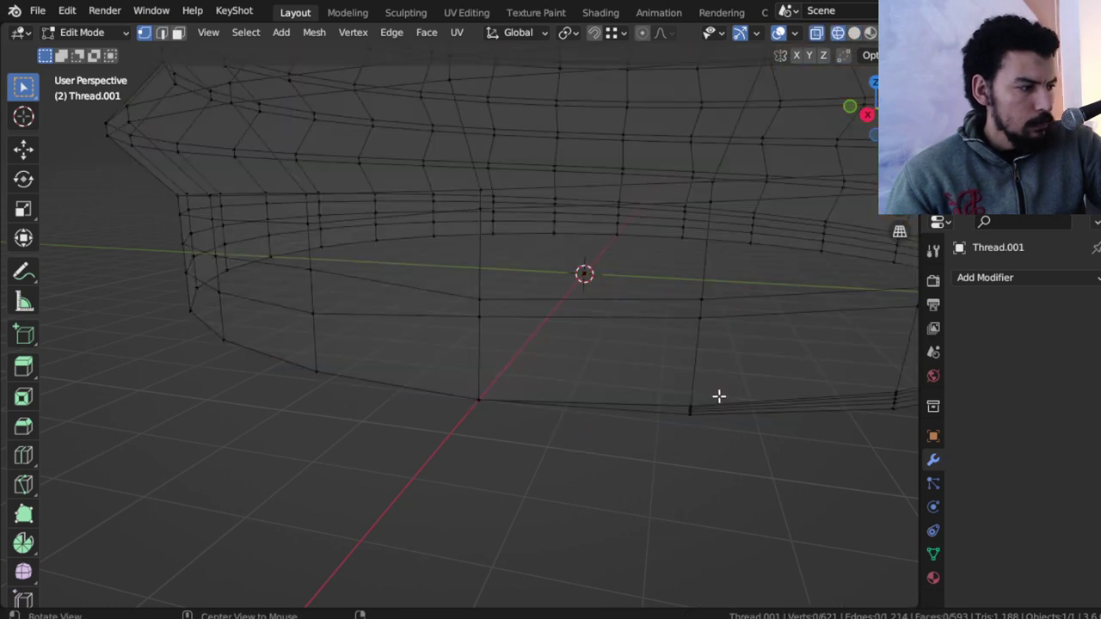
{"action": "key", "text": "b"}
{"action": "left_click_drag", "start_coordinate": [732, 376], "coordinate": [556, 436]}
{"action": "key", "text": "shift+z"}
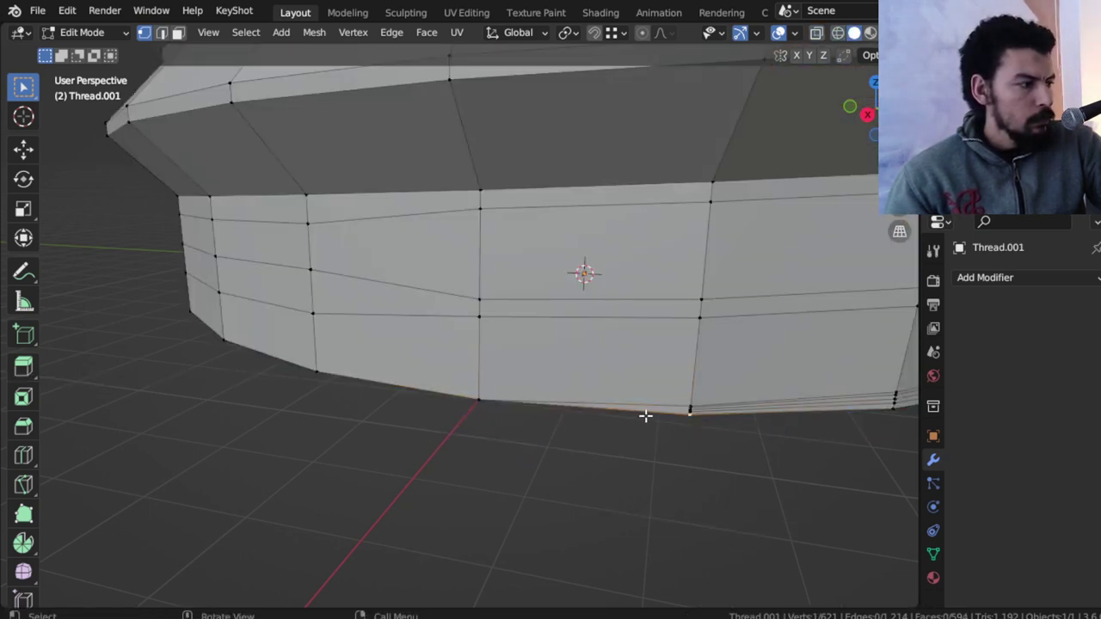
{"action": "scroll", "coordinate": [646, 417], "scroll_direction": "down", "scroll_amount": 4}
- Extrude the neck's bottom loop about 2 m down and widen it into a flare
{"action": "key", "text": "shift+z"}
{"action": "key", "text": "KP_1"}
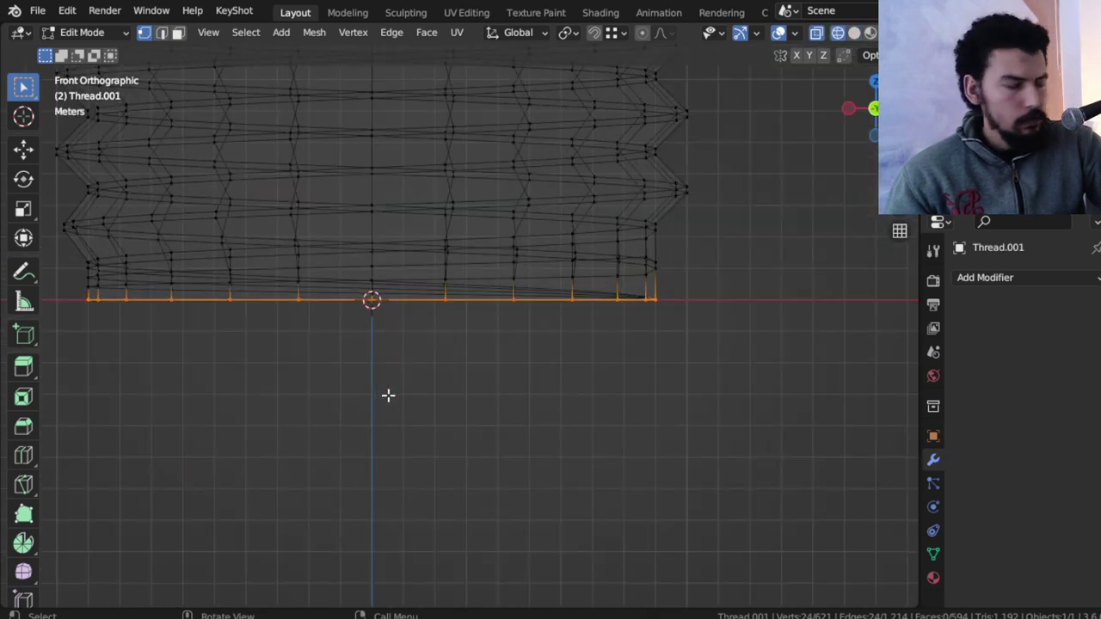
{"action": "middle_click_drag", "start_coordinate": [386, 393], "coordinate": [442, 381], "text": "shift"}
{"action": "key", "text": "g"}
{"action": "key", "text": "z"}
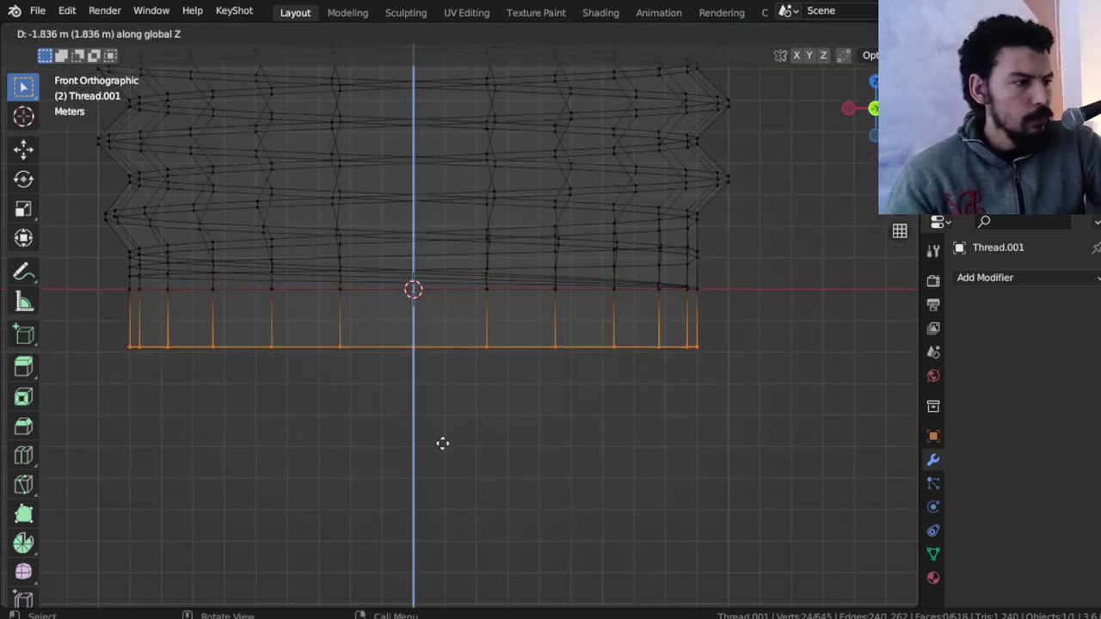
{"action": "left_click", "coordinate": [443, 442]}
{"action": "scroll", "coordinate": [470, 413], "scroll_direction": "down", "scroll_amount": 3}
{"action": "key", "text": "g"}
{"action": "key", "text": "s"}
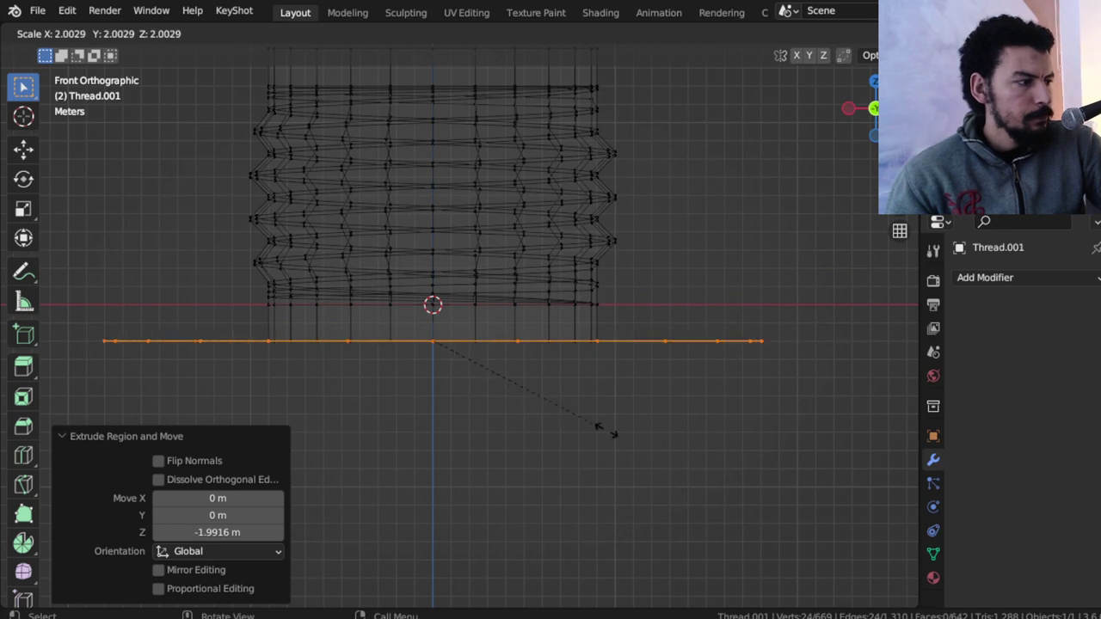
{"action": "left_click", "coordinate": [598, 430]}
{"action": "middle_click_drag", "start_coordinate": [598, 430], "coordinate": [617, 364], "text": "shift"}
- Extrude the wide loop far downward into the collar and narrow its bottom slightly
{"action": "key", "text": "e"}
{"action": "key", "text": "z"}
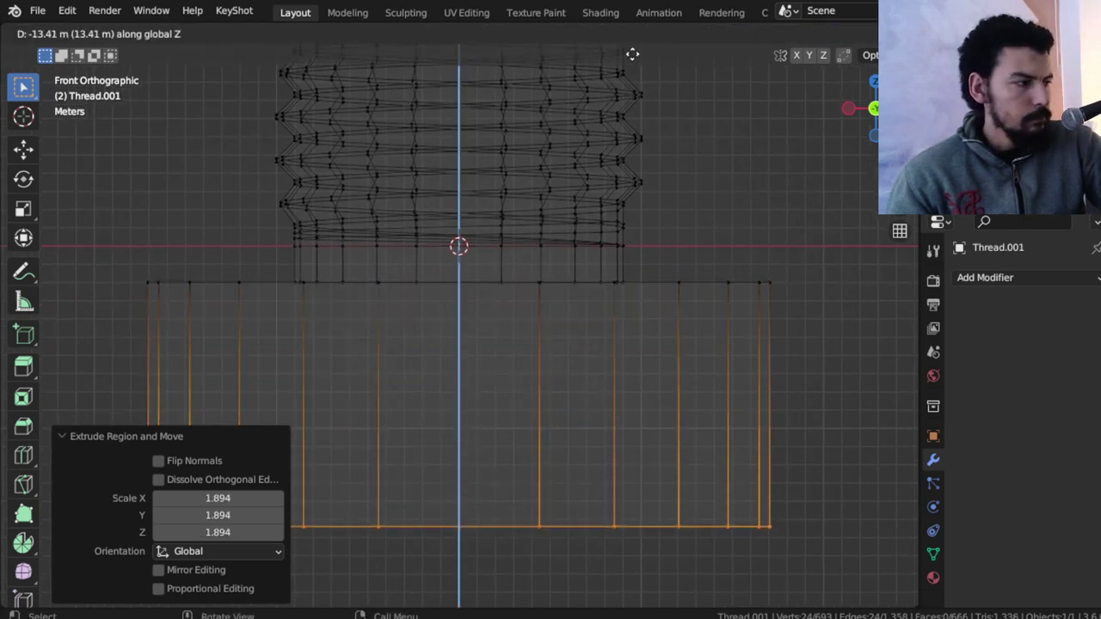
{"action": "left_click", "coordinate": [633, 596]}
{"action": "middle_click_drag", "start_coordinate": [639, 544], "coordinate": [671, 453], "text": "shift"}
{"action": "key", "text": "s"}
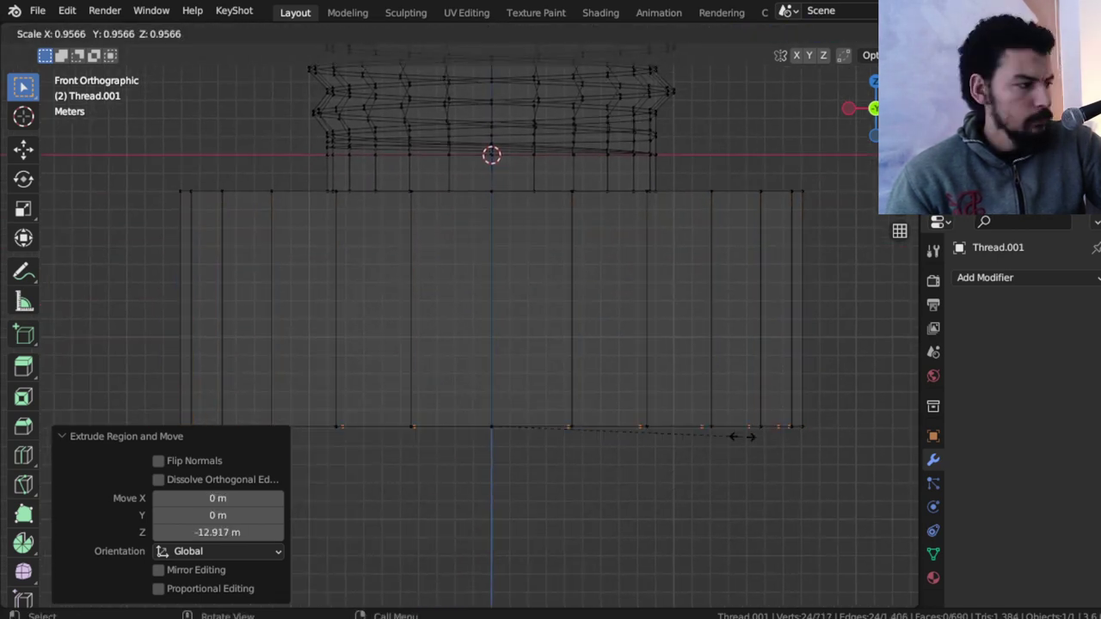
{"action": "left_click", "coordinate": [719, 436]}
{"action": "key", "text": "alt+z"}
{"action": "scroll", "coordinate": [727, 413], "scroll_direction": "down", "scroll_amount": 2}
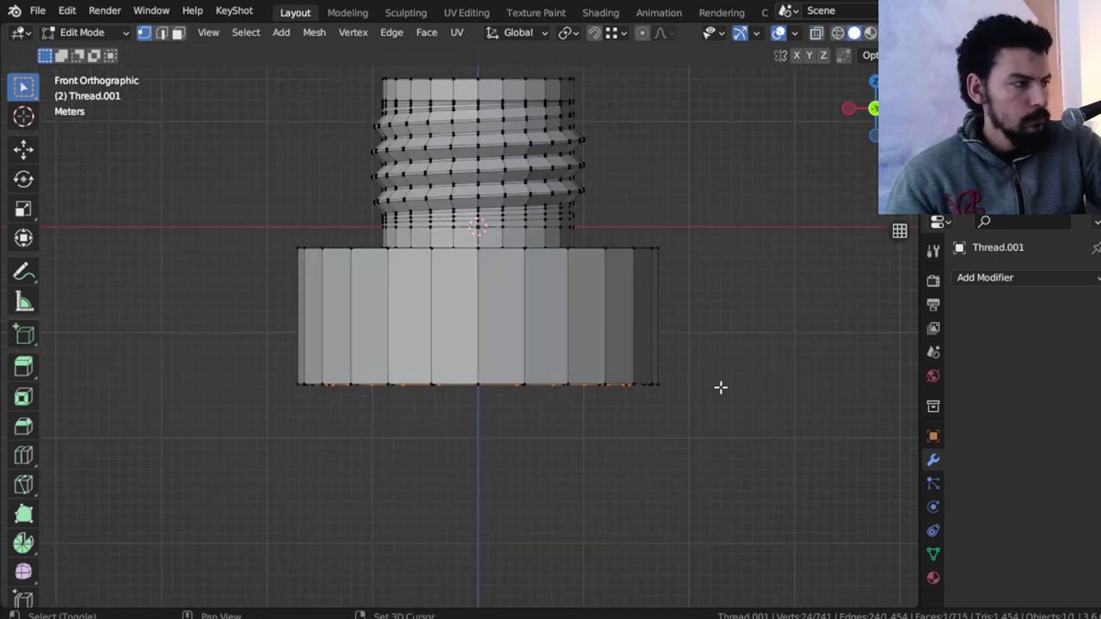
{"action": "mouse_move", "coordinate": [662, 337]}
{"action": "middle_mouse_down"}
{"action": "mouse_move", "coordinate": [617, 406]}
{"action": "mouse_move", "coordinate": [576, 256]}
{"action": "middle_mouse_up"}
{"action": "scroll", "coordinate": [559, 330], "scroll_direction": "up", "scroll_amount": 3}
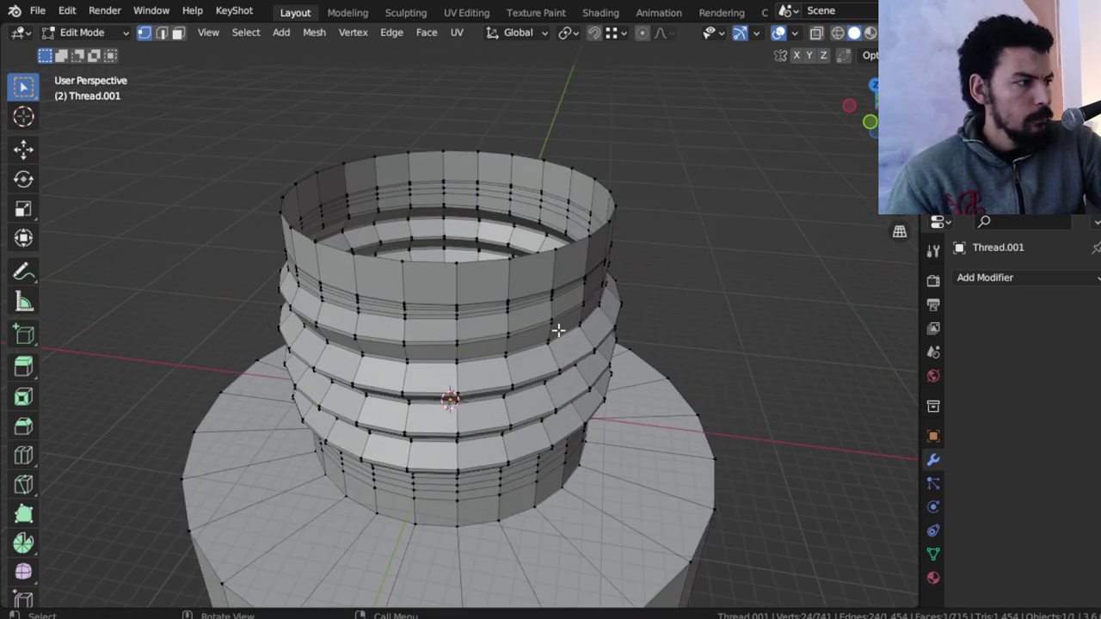
- Inset the top rim loop slightly and extrude it down through the neck as an inner wall
{"action": "left_click", "coordinate": [560, 248], "text": "alt"}
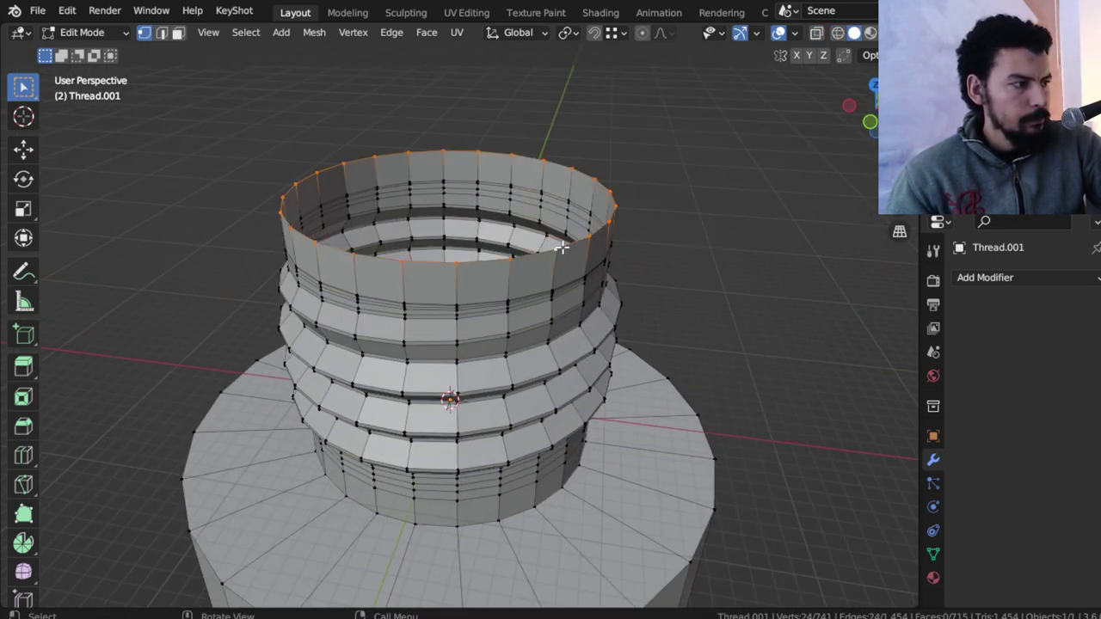
{"action": "key", "text": "KP_1"}
{"action": "key", "text": "alt+z"}
{"action": "scroll", "coordinate": [685, 349], "scroll_direction": "up", "scroll_amount": 2}
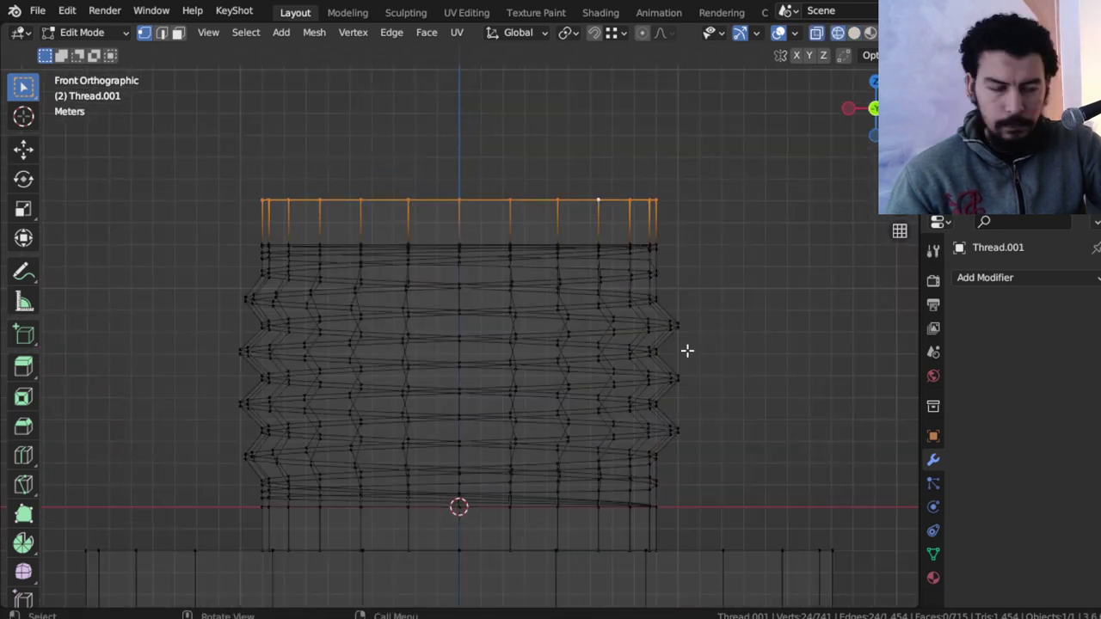
{"action": "key", "text": "s"}
{"action": "left_click", "coordinate": [676, 345]}
{"action": "key", "text": "e"}
{"action": "key", "text": "z"}
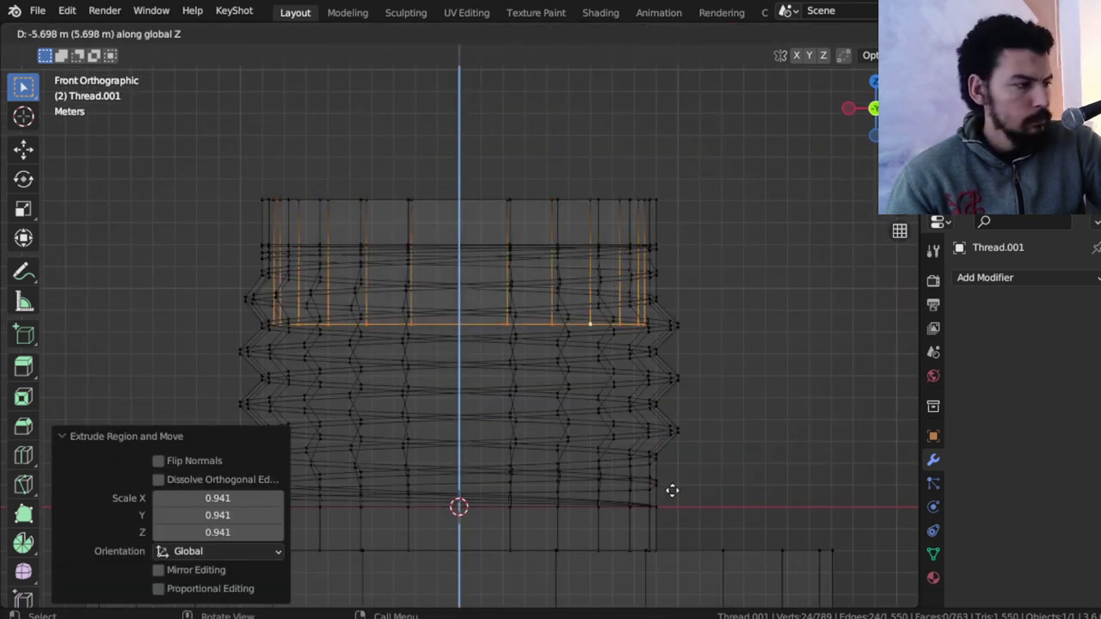
{"action": "left_click", "coordinate": [677, 132]}
{"action": "scroll", "coordinate": [671, 181], "scroll_direction": "down", "scroll_amount": 2}
{"action": "middle_click_drag", "start_coordinate": [671, 182], "coordinate": [611, 98], "text": "shift"}
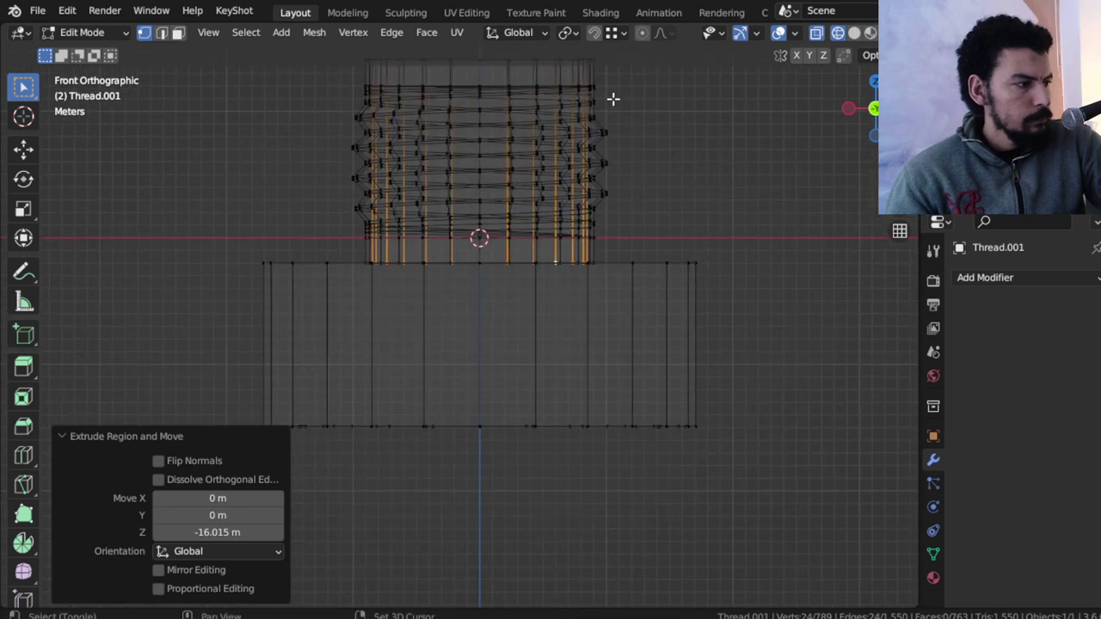
{"action": "scroll", "coordinate": [615, 149], "scroll_direction": "up", "scroll_amount": 1}
- Extrude the inner loop a short way down and widen it to 1.895
{"action": "key", "text": "e"}
{"action": "key", "text": "z"}
{"action": "left_click", "coordinate": [641, 172]}
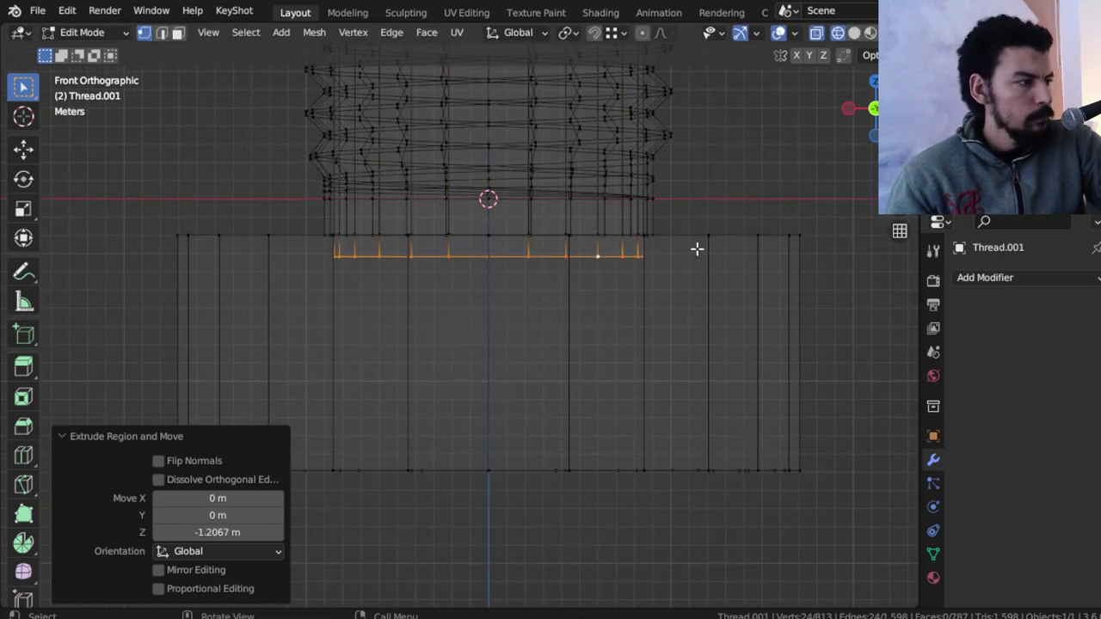
{"action": "key", "text": "s"}
{"action": "key", "text": "Escape"}
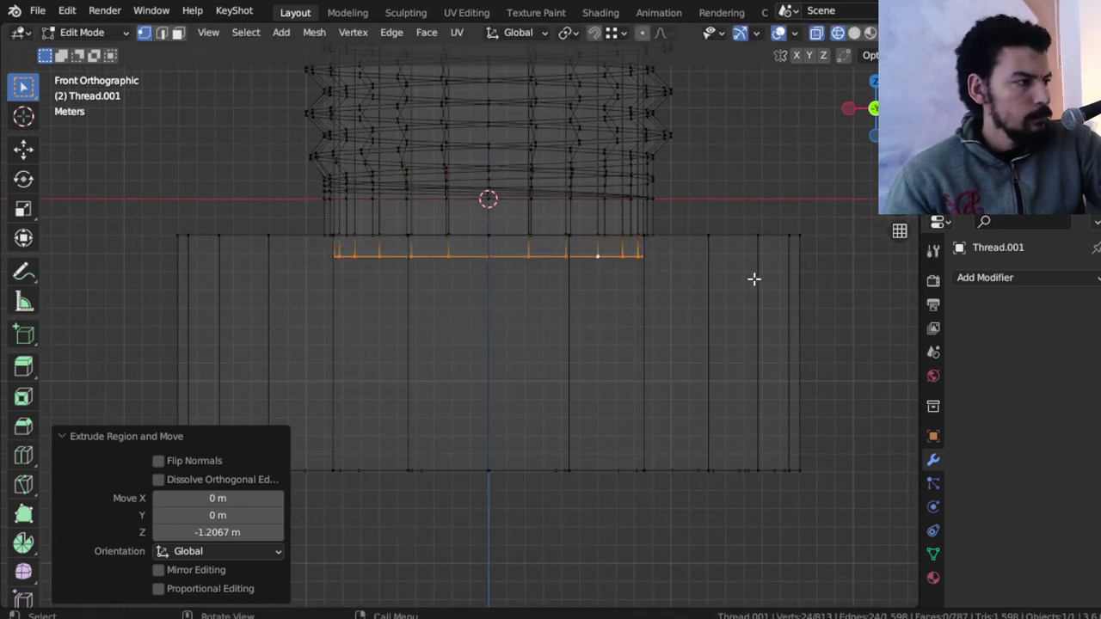
{"action": "key", "text": "s"}
{"action": "left_click", "coordinate": [83, 299]}
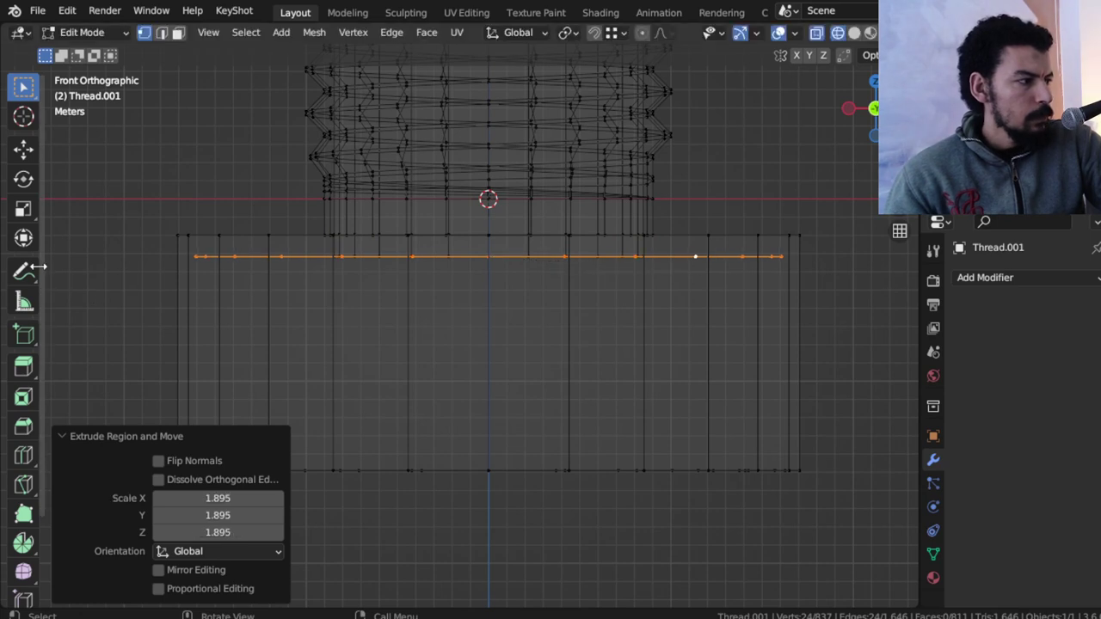
{"action": "middle_click_drag", "start_coordinate": [580, 285], "coordinate": [618, 241], "text": "shift"}
- Extrude the inner wall down the collar, shrink its bottom slightly, and leave Edit Mode
{"action": "key", "text": "z"}
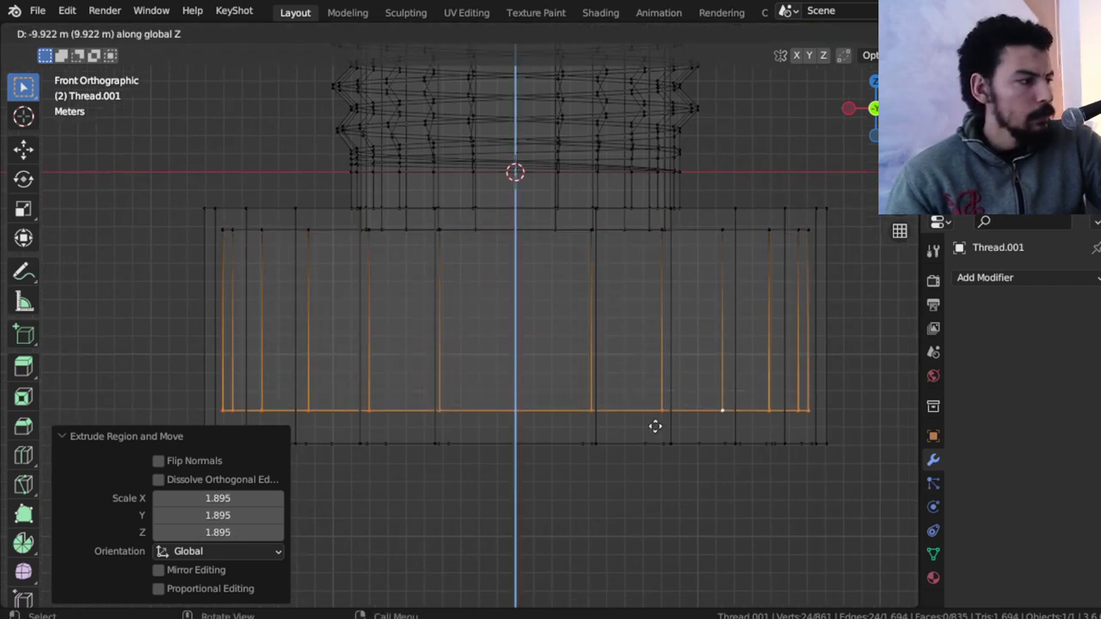
{"action": "left_click", "coordinate": [857, 444]}
{"action": "key", "text": "shift+z"}
{"action": "key", "text": "shift+z"}
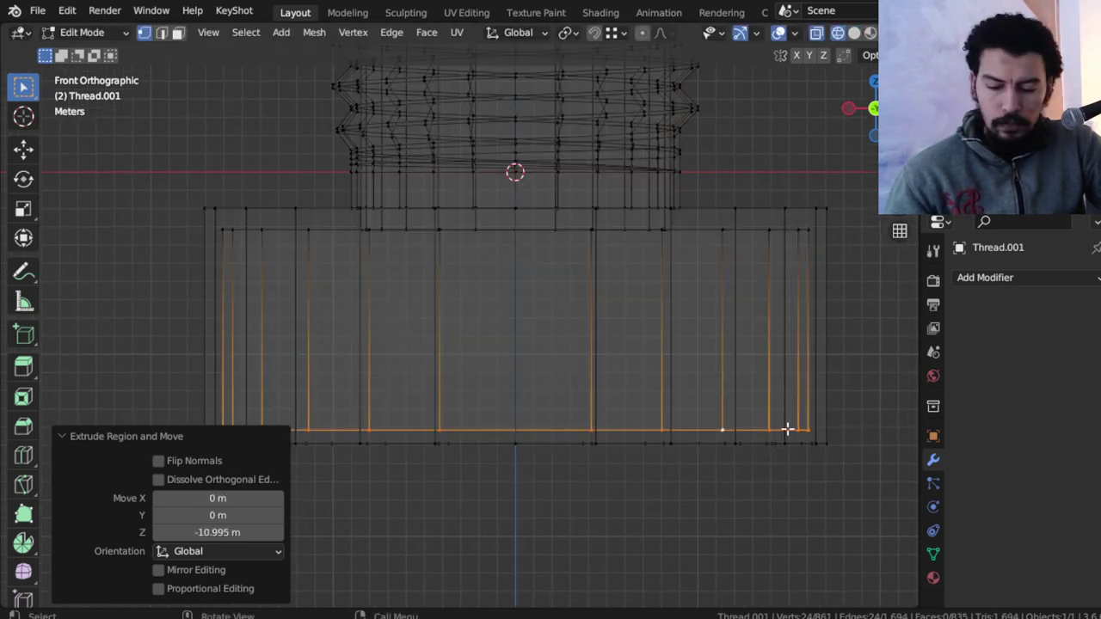
{"action": "key", "text": "s"}
{"action": "left_click", "coordinate": [843, 437]}
{"action": "key", "text": "shift+z"}
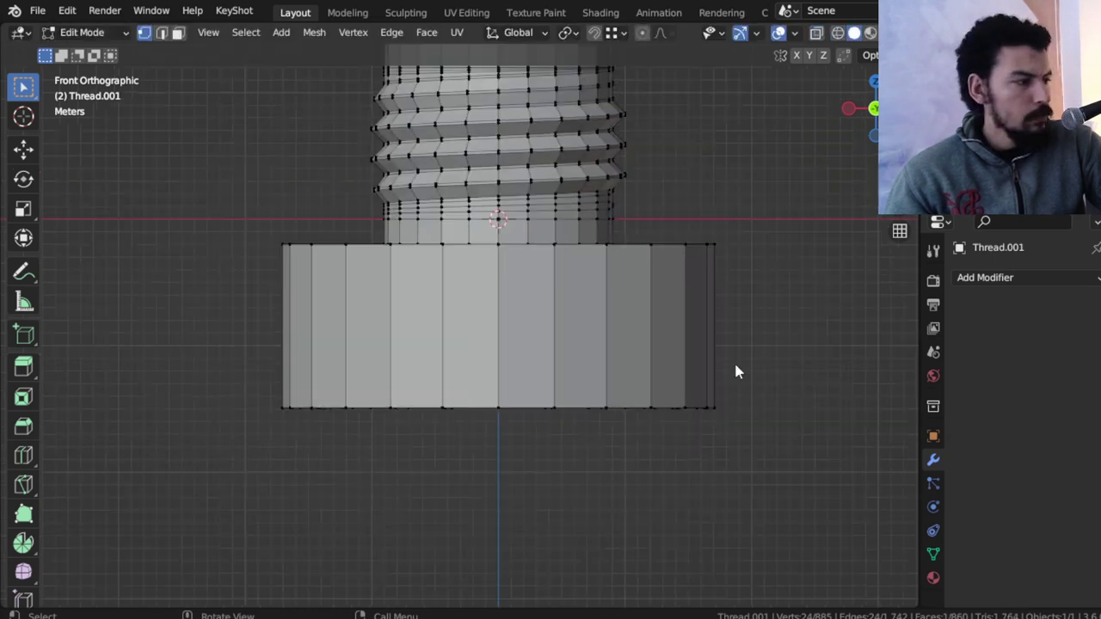
{"action": "key", "text": "Tab"}
{"action": "mouse_move", "coordinate": [733, 361]}
{"action": "middle_mouse_down"}
{"action": "mouse_move", "coordinate": [648, 339]}
{"action": "mouse_move", "coordinate": [572, 272]}
{"action": "mouse_move", "coordinate": [551, 369]}
{"action": "middle_mouse_up"}
- Frame the threaded neck from the front and apply Shade Smooth to the object
{"action": "key", "text": "KP_6"}
{"action": "key", "text": "KP_1"}
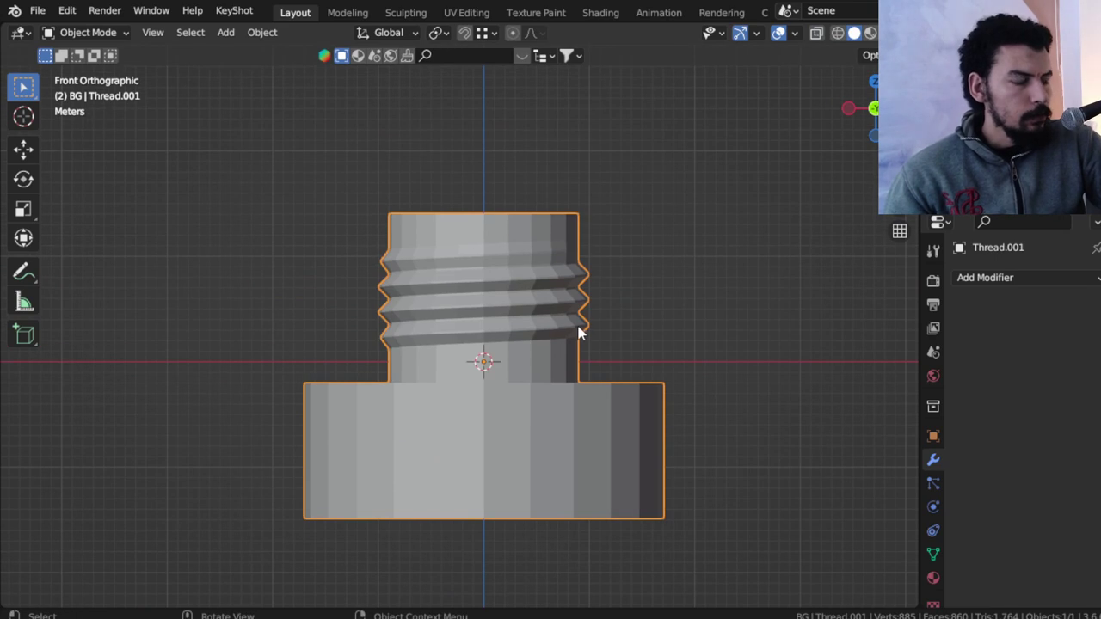
{"action": "scroll", "coordinate": [533, 295], "scroll_direction": "up", "scroll_amount": 2}
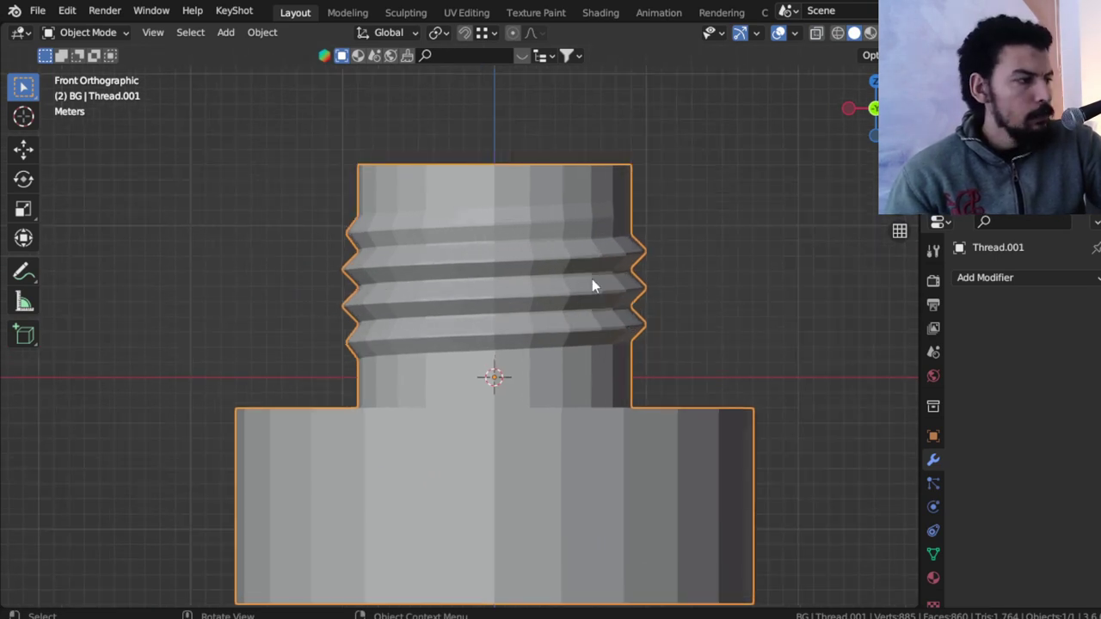
{"action": "middle_click_drag", "start_coordinate": [592, 284], "coordinate": [628, 346], "text": "shift"}
{"action": "scroll", "coordinate": [628, 346], "scroll_direction": "up", "scroll_amount": 2}
{"action": "middle_click_drag", "start_coordinate": [700, 386], "coordinate": [664, 409], "text": "shift"}
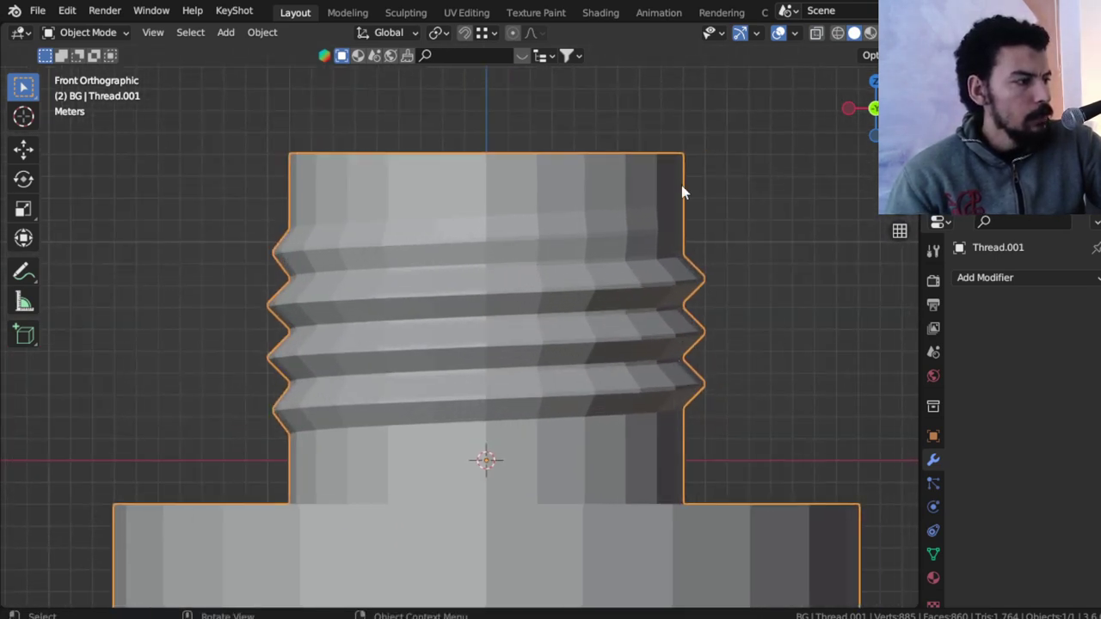
{"action": "middle_click_drag", "start_coordinate": [681, 191], "coordinate": [662, 201], "text": "shift"}
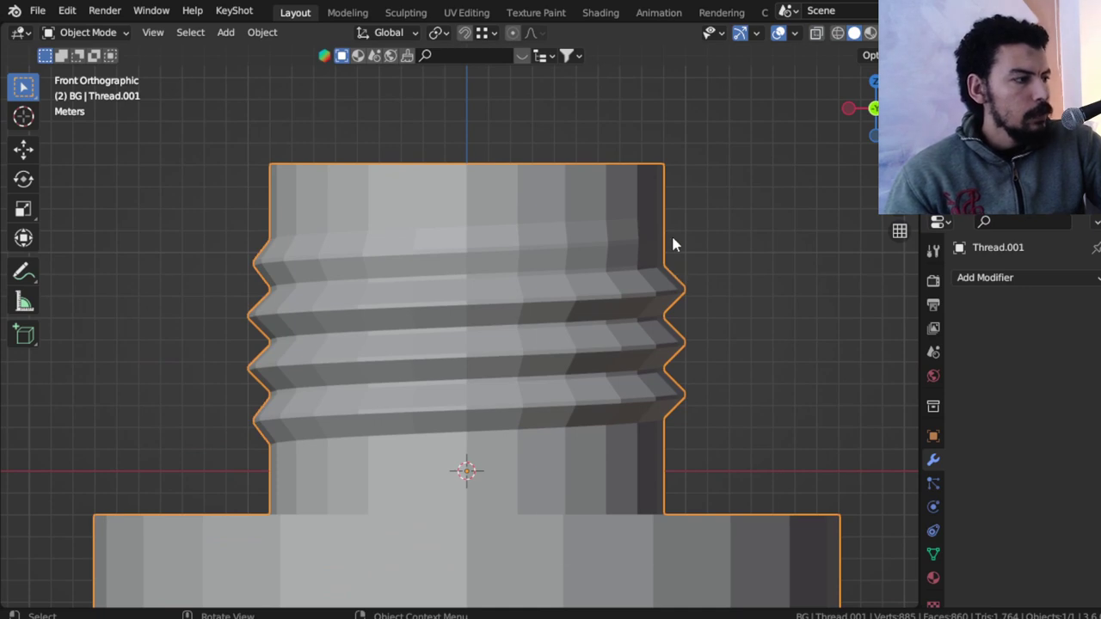
{"action": "right_click", "coordinate": [673, 245]}
{"action": "left_click", "coordinate": [658, 241]}
{"action": "scroll", "coordinate": [545, 302], "scroll_direction": "down", "scroll_amount": 2}
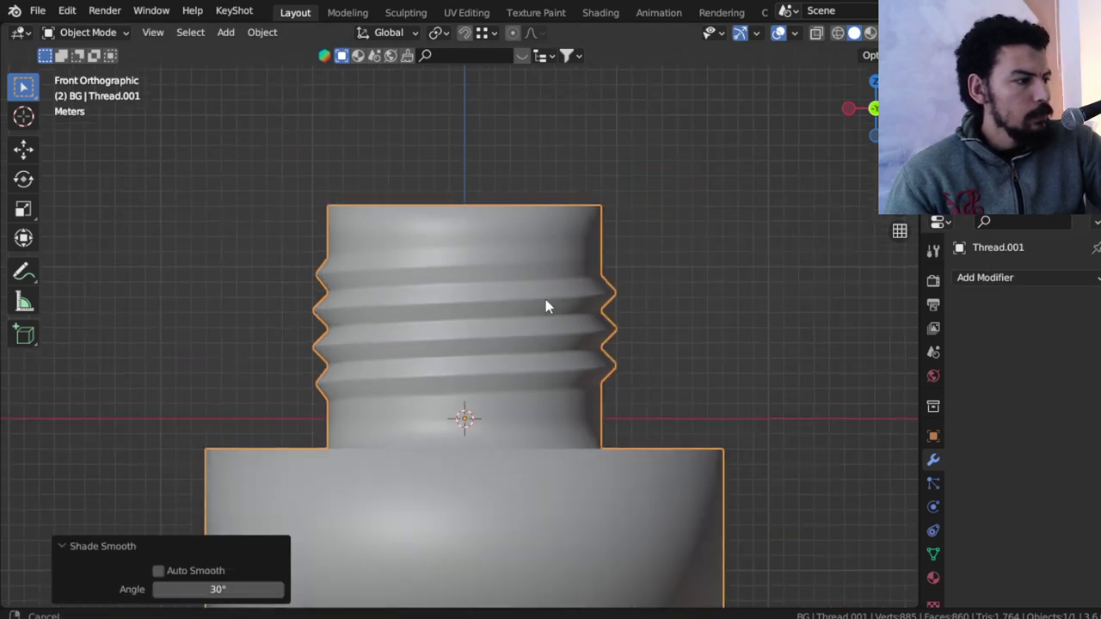
{"action": "middle_click_drag", "start_coordinate": [546, 301], "coordinate": [532, 306]}
- Add a Subdivision Surface modifier, then return to Edit Mode and remove it
{"action": "right_click", "coordinate": [560, 288]}
{"action": "left_click", "coordinate": [990, 277]}
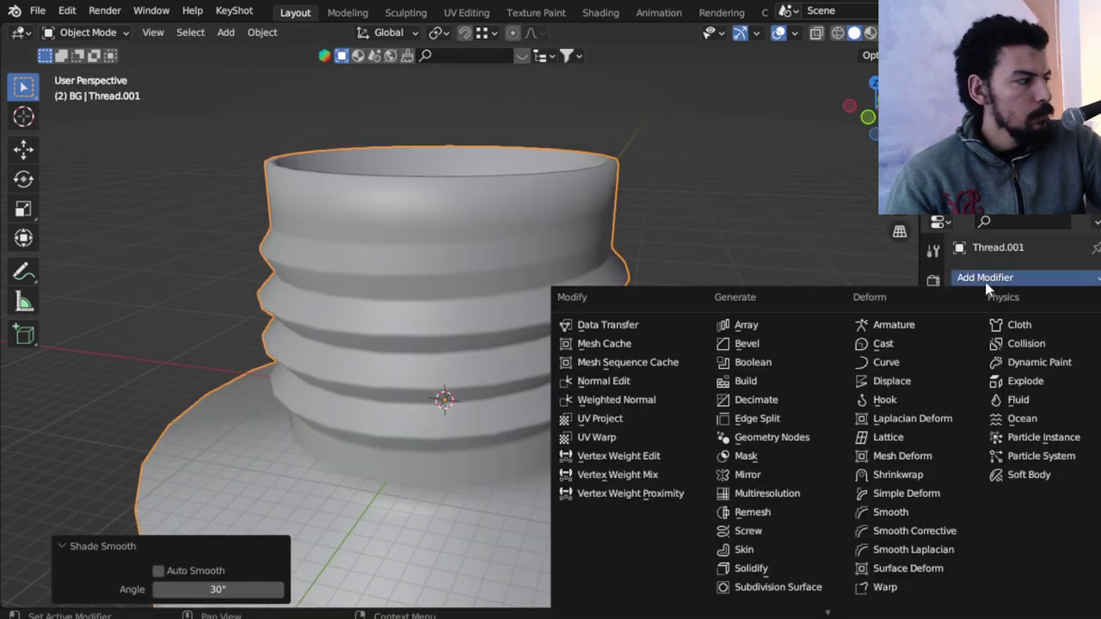
{"action": "left_click", "coordinate": [782, 588]}
{"action": "middle_click_drag", "start_coordinate": [634, 370], "coordinate": [499, 349]}
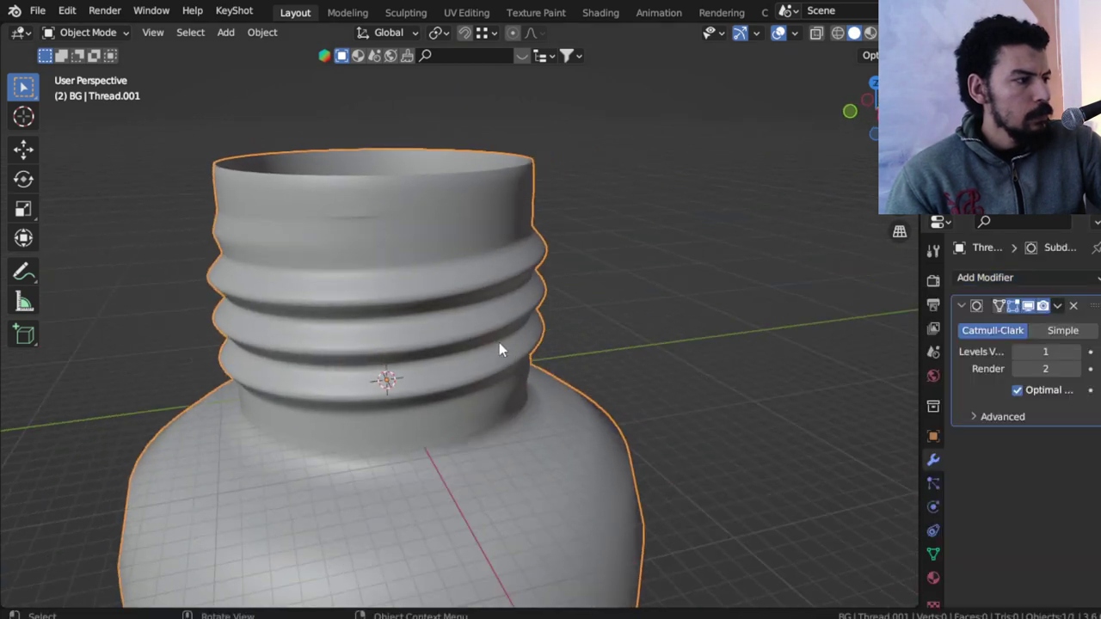
{"action": "key", "text": "Tab"}
{"action": "left_click", "coordinate": [1073, 308]}
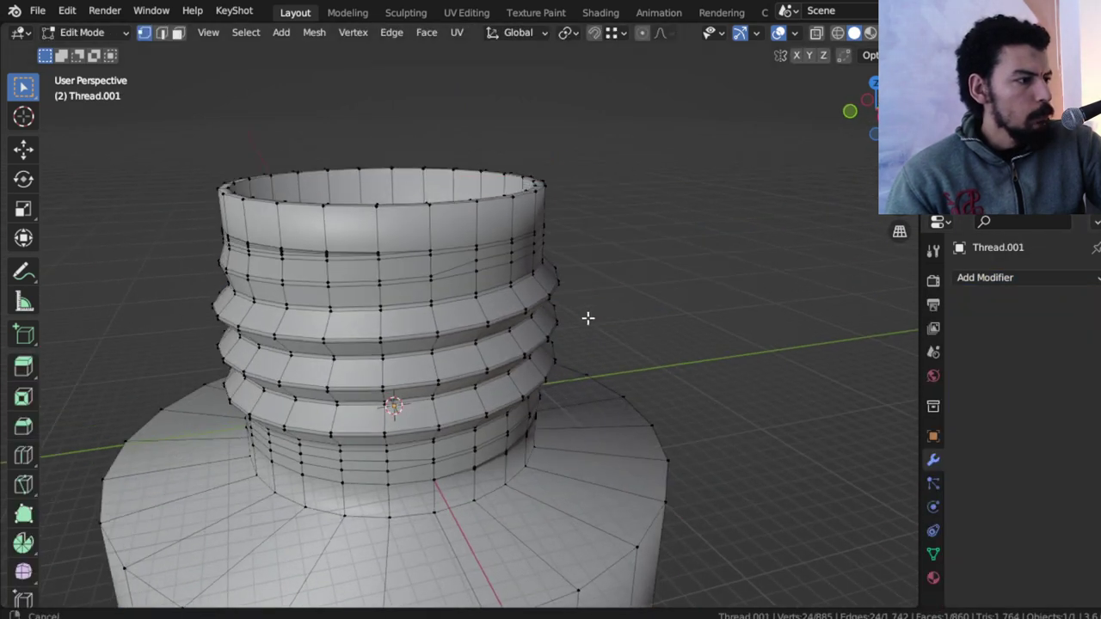
- Box-select the top rim ring and lower it along Z by about 0.86 m
{"action": "scroll", "coordinate": [602, 344], "scroll_direction": "up", "scroll_amount": 2}
{"action": "scroll", "coordinate": [649, 376], "scroll_direction": "up", "scroll_amount": 2}
{"action": "key", "text": "Tab"}
{"action": "key", "text": "Tab"}
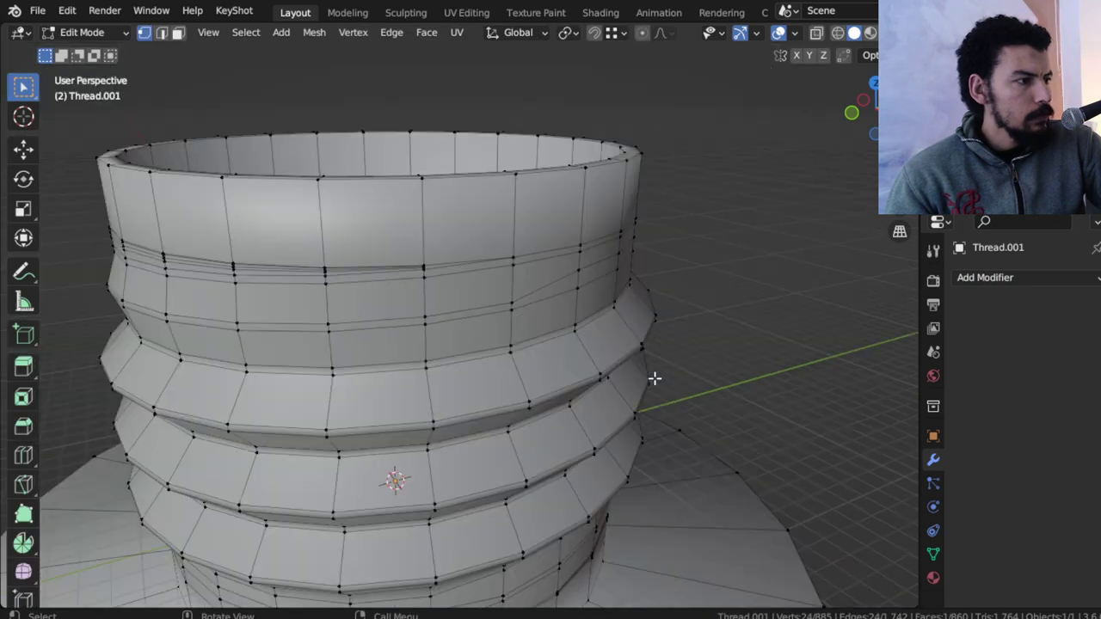
{"action": "key", "text": "KP_1"}
{"action": "key", "text": "shift+z"}
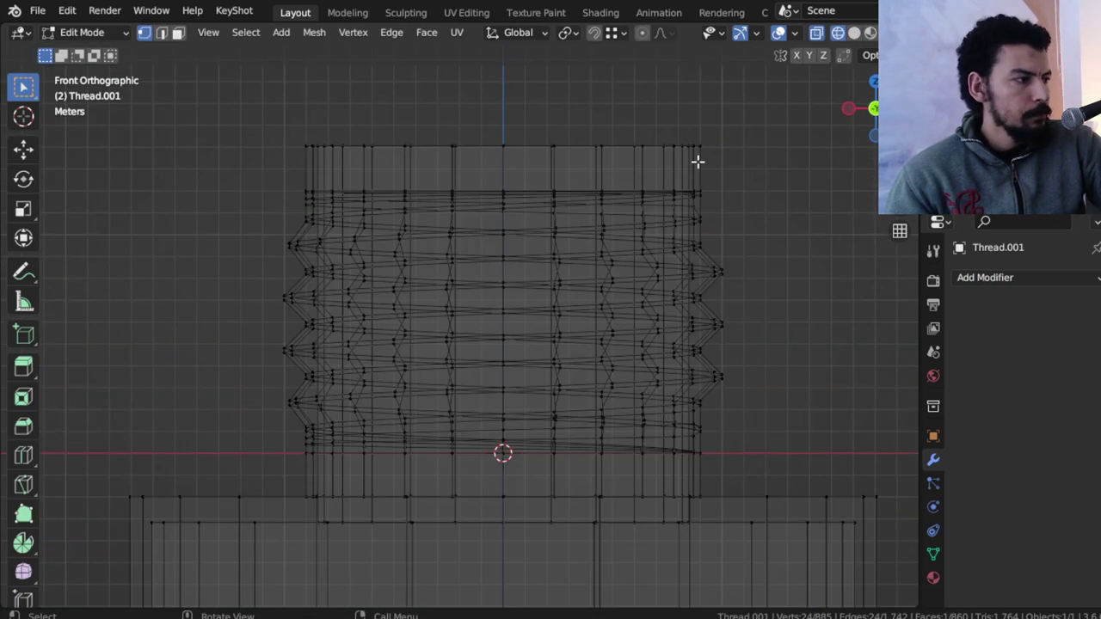
{"action": "key", "text": "a"}
{"action": "middle_click_drag", "start_coordinate": [703, 258], "coordinate": [663, 204], "text": "shift"}
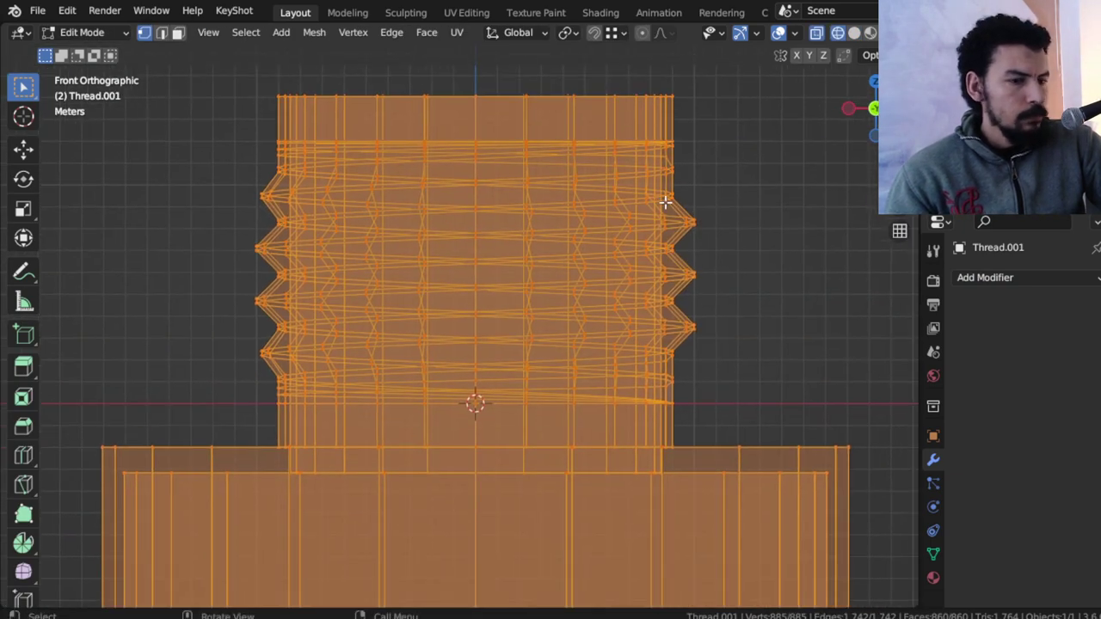
{"action": "key", "text": "alt+a"}
{"action": "key", "text": "b"}
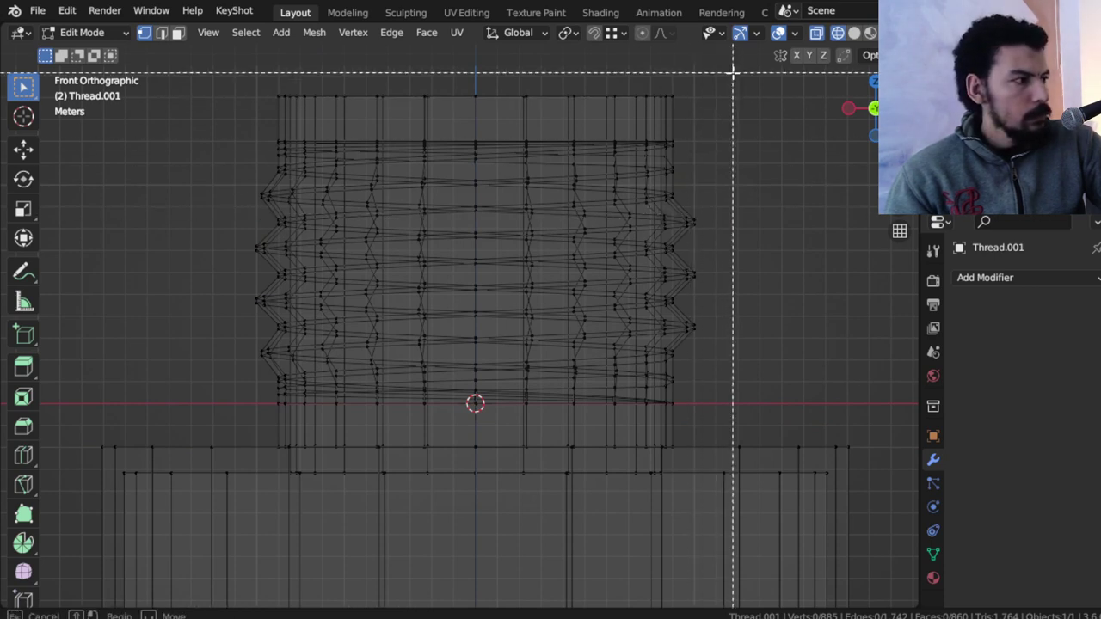
{"action": "left_click_drag", "start_coordinate": [732, 74], "coordinate": [178, 113]}
{"action": "key", "text": "g"}
{"action": "key", "text": "z"}
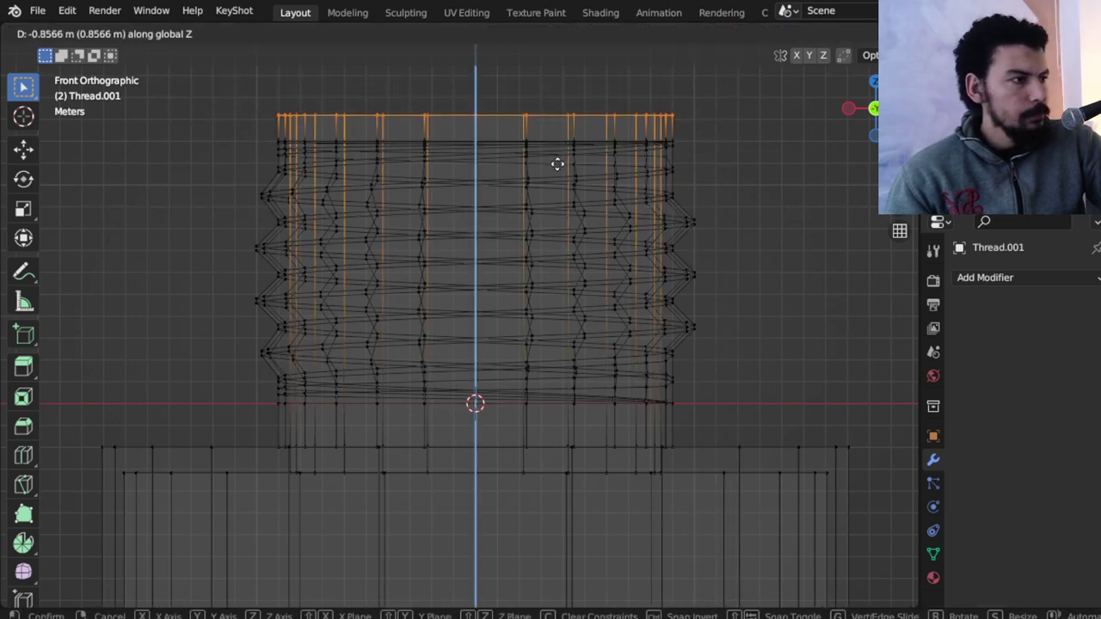
{"action": "left_click", "coordinate": [558, 167]}
- Box-select the thread ring vertices, lower them along Z, and return to Object Mode
{"action": "key", "text": "a"}
{"action": "scroll", "coordinate": [665, 189], "scroll_direction": "down", "scroll_amount": 1}
{"action": "key", "text": "alt+a"}
{"action": "left_click_drag", "start_coordinate": [696, 118], "coordinate": [238, 394]}
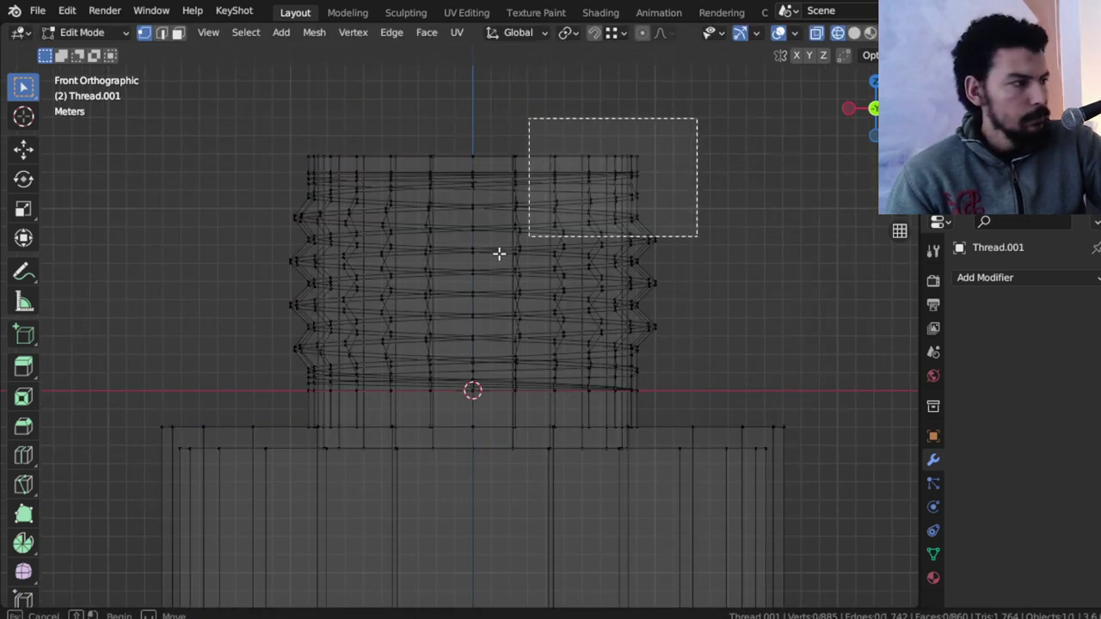
{"action": "key", "text": "g"}
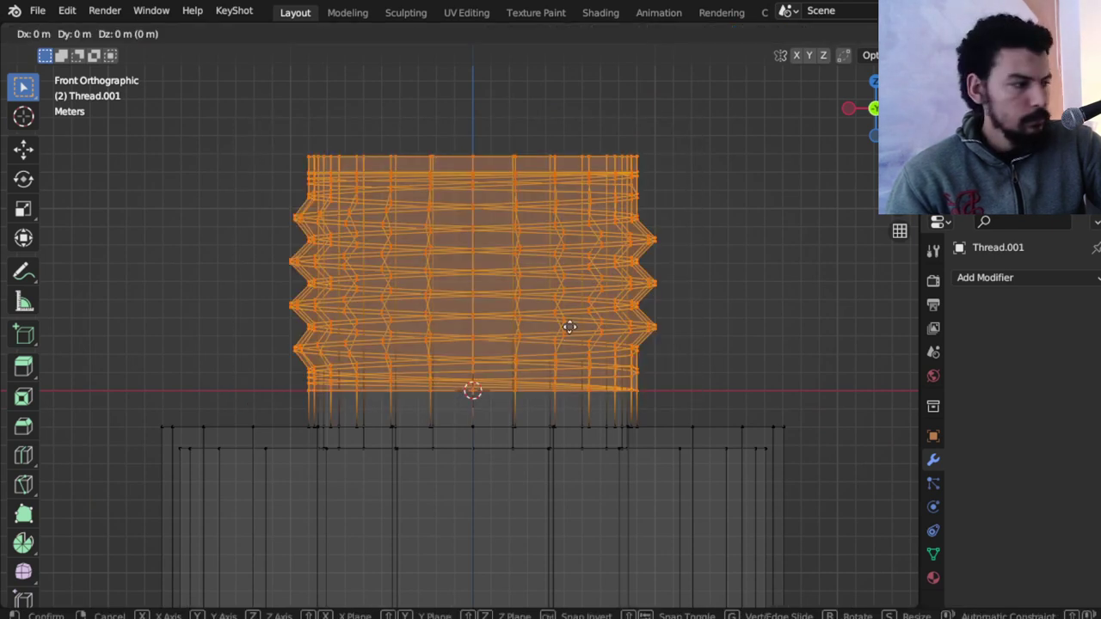
{"action": "key", "text": "z"}
{"action": "left_click", "coordinate": [634, 356]}
{"action": "key", "text": "Tab"}
- Apply Shade Flat to the threaded bottle object
{"action": "key", "text": "alt+a"}
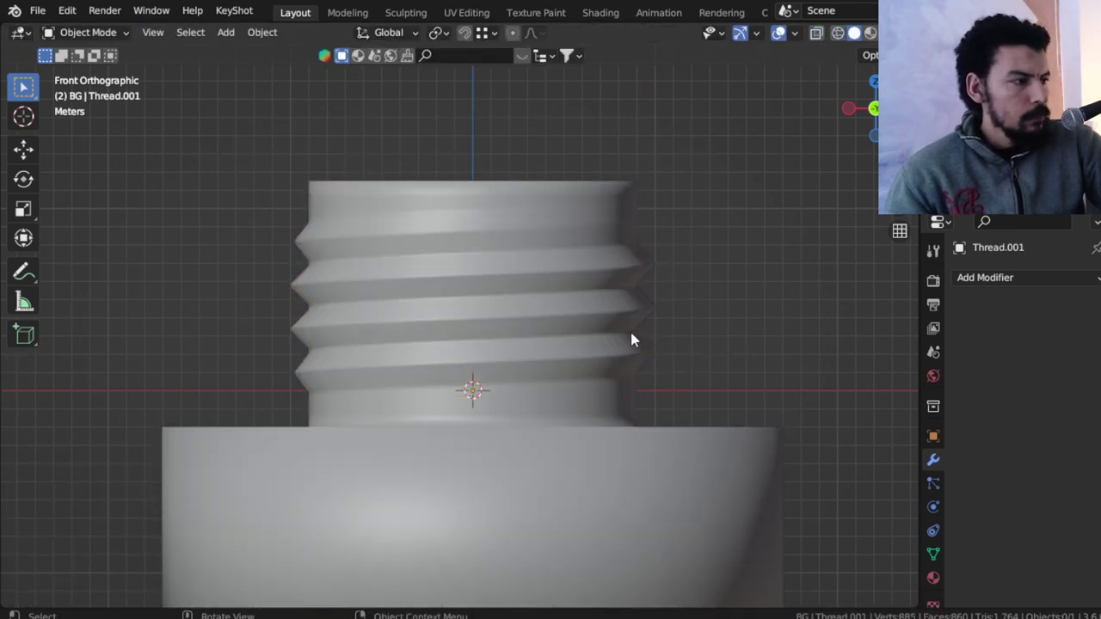
{"action": "mouse_move", "coordinate": [630, 329]}
{"action": "middle_mouse_down"}
{"action": "mouse_move", "coordinate": [548, 317]}
{"action": "mouse_move", "coordinate": [523, 333]}
{"action": "mouse_move", "coordinate": [511, 443]}
{"action": "mouse_move", "coordinate": [509, 308]}
{"action": "mouse_move", "coordinate": [548, 339]}
{"action": "mouse_move", "coordinate": [546, 292]}
{"action": "mouse_move", "coordinate": [529, 383]}
{"action": "middle_mouse_up"}
{"action": "right_click", "coordinate": [525, 331]}
{"action": "left_click", "coordinate": [536, 327]}
- Orbit and zoom around the threaded neck to inspect the threads from below and the side
{"action": "key", "text": "KP_1"}
{"action": "scroll", "coordinate": [529, 385], "scroll_direction": "up", "scroll_amount": 3}
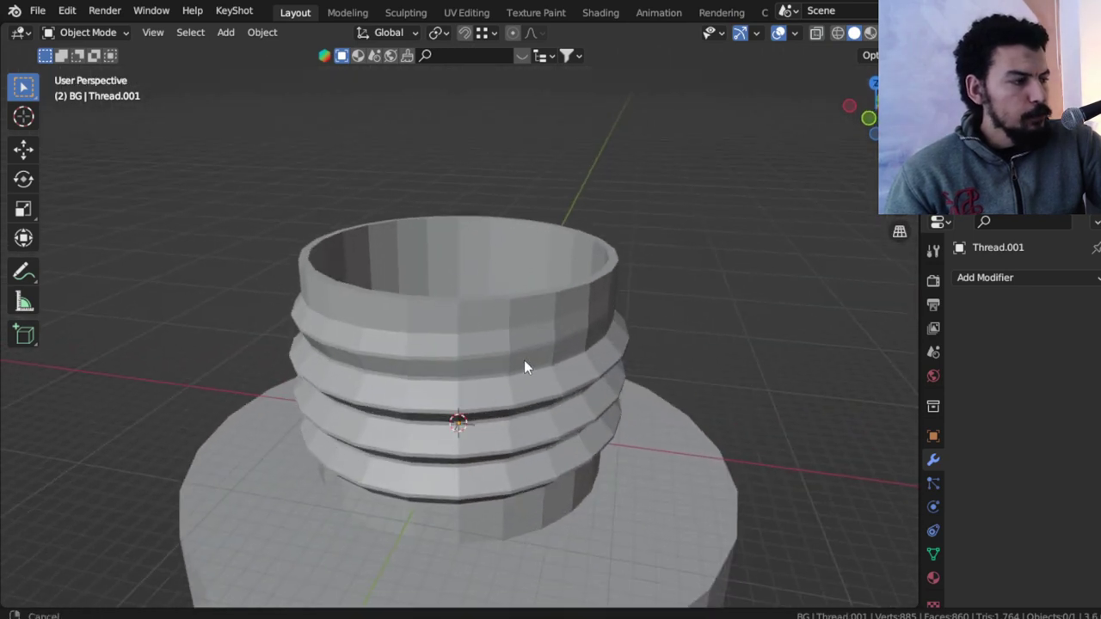
{"action": "mouse_move", "coordinate": [505, 325]}
{"action": "middle_mouse_down"}
{"action": "mouse_move", "coordinate": [499, 297]}
{"action": "mouse_move", "coordinate": [513, 278]}
{"action": "mouse_move", "coordinate": [470, 307]}
{"action": "mouse_move", "coordinate": [597, 312]}
{"action": "mouse_move", "coordinate": [577, 288]}
{"action": "middle_mouse_up"}
{"action": "left_click", "coordinate": [513, 301]}
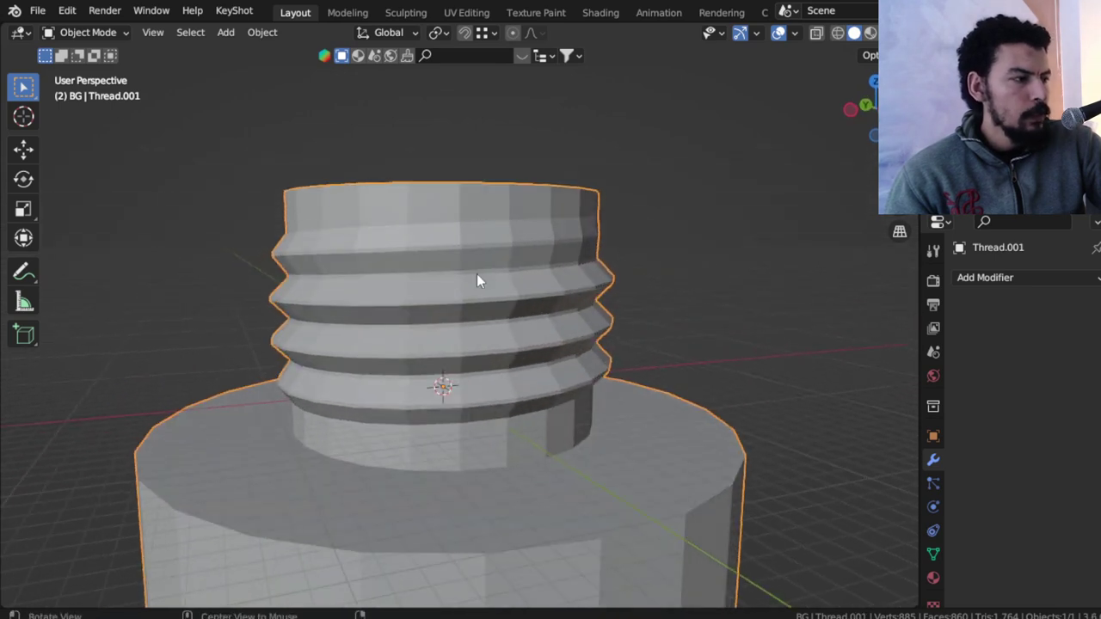
{"action": "mouse_move", "coordinate": [479, 278]}
{"action": "middle_mouse_down"}
{"action": "mouse_move", "coordinate": [578, 260]}
{"action": "mouse_move", "coordinate": [667, 215]}
{"action": "mouse_move", "coordinate": [487, 393]}
{"action": "mouse_move", "coordinate": [462, 233]}
{"action": "mouse_move", "coordinate": [416, 318]}
{"action": "middle_mouse_up"}
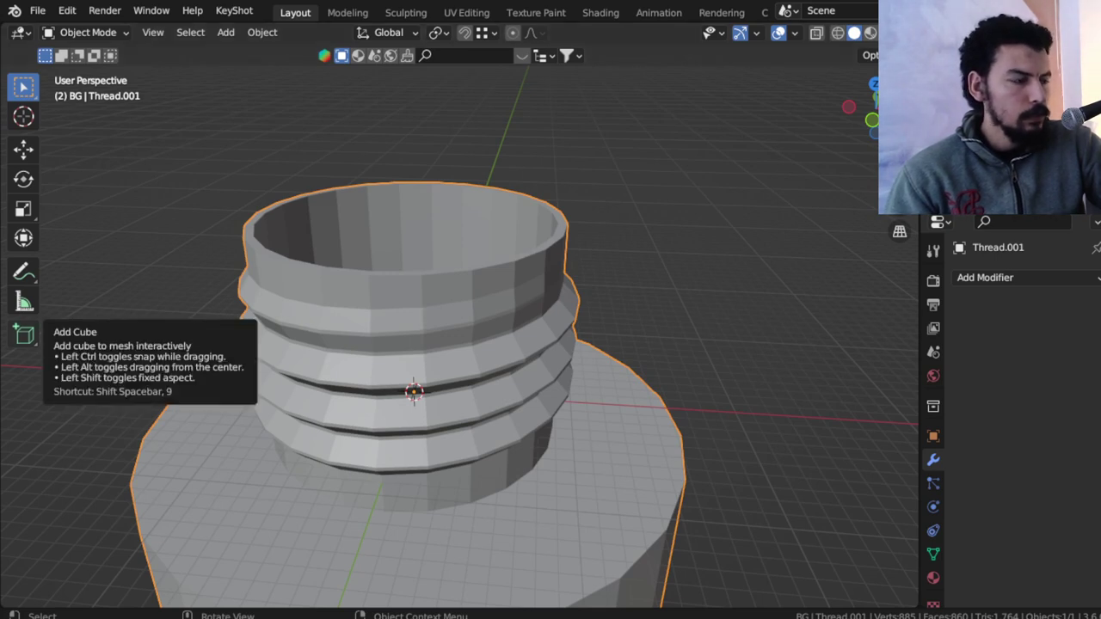
{"action": "mouse_move", "coordinate": [574, 374]}
{"action": "middle_mouse_down"}
{"action": "mouse_move", "coordinate": [488, 259]}
{"action": "mouse_move", "coordinate": [490, 300]}
{"action": "mouse_move", "coordinate": [474, 336]}
{"action": "mouse_move", "coordinate": [567, 165]}
{"action": "mouse_move", "coordinate": [460, 331]}
{"action": "middle_mouse_up"}
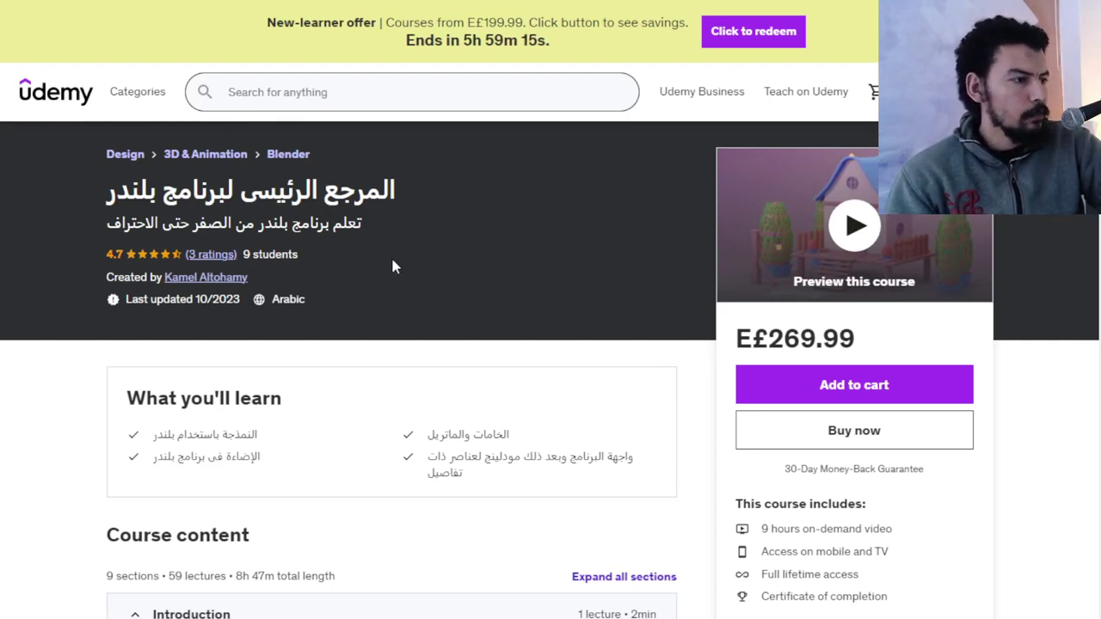
- Expand the first chapter and the social media ad design chapter in Course content
{"action": "scroll", "coordinate": [231, 433], "scroll_direction": "down", "scroll_amount": 2}
{"action": "scroll", "coordinate": [231, 432], "scroll_direction": "up", "scroll_amount": 1}
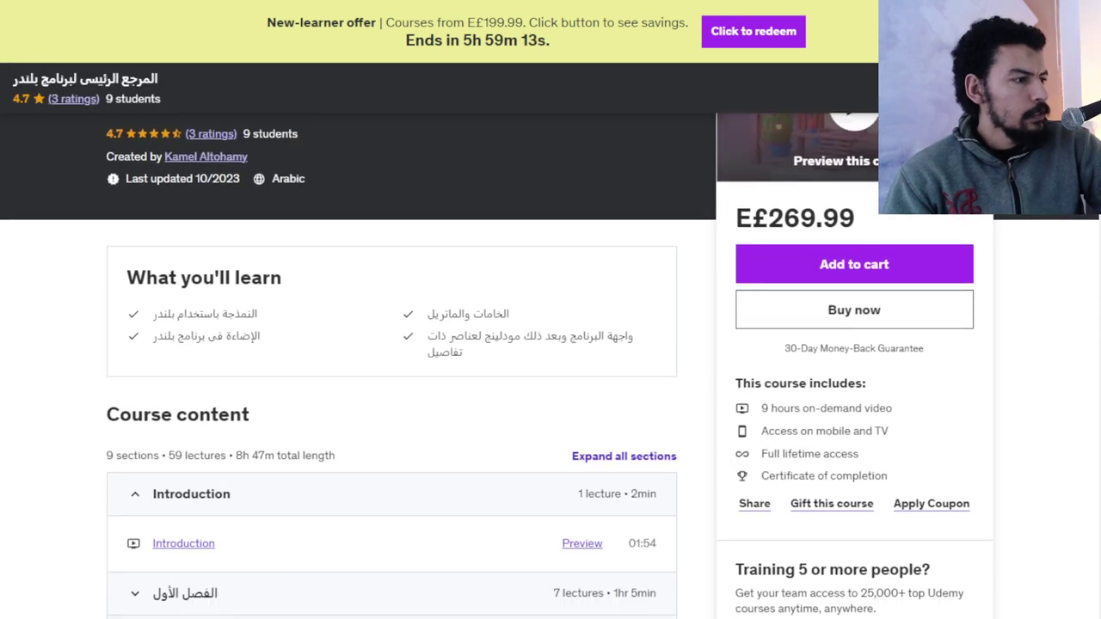
{"action": "scroll", "coordinate": [231, 433], "scroll_direction": "down", "scroll_amount": 2}
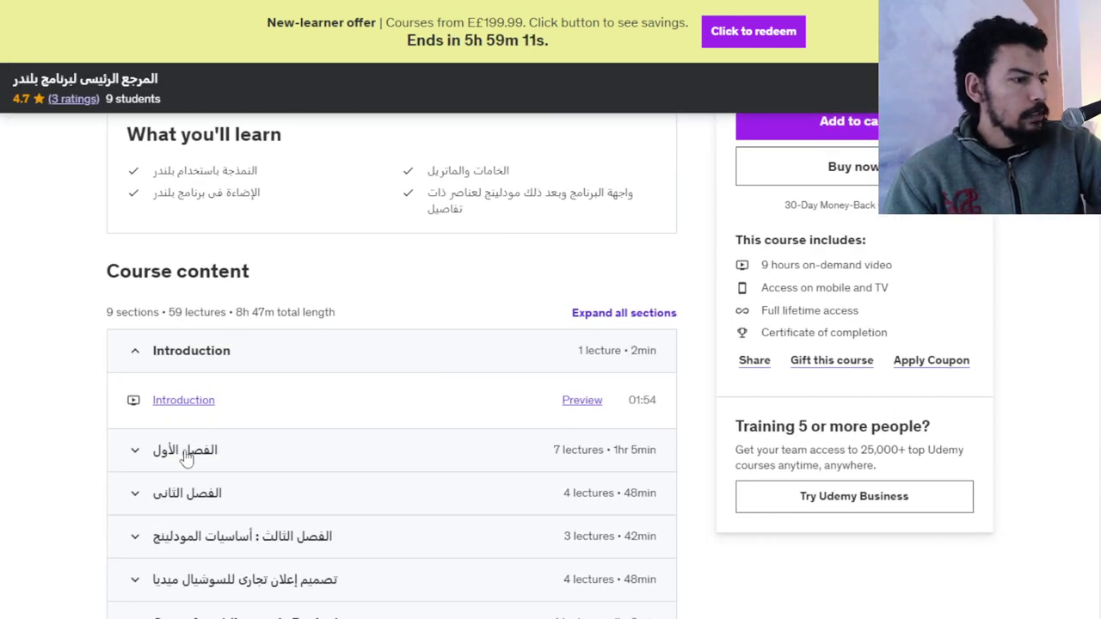
{"action": "left_click", "coordinate": [200, 454]}
{"action": "scroll", "coordinate": [225, 460], "scroll_direction": "down", "scroll_amount": 3}
{"action": "scroll", "coordinate": [226, 460], "scroll_direction": "down", "scroll_amount": 2}
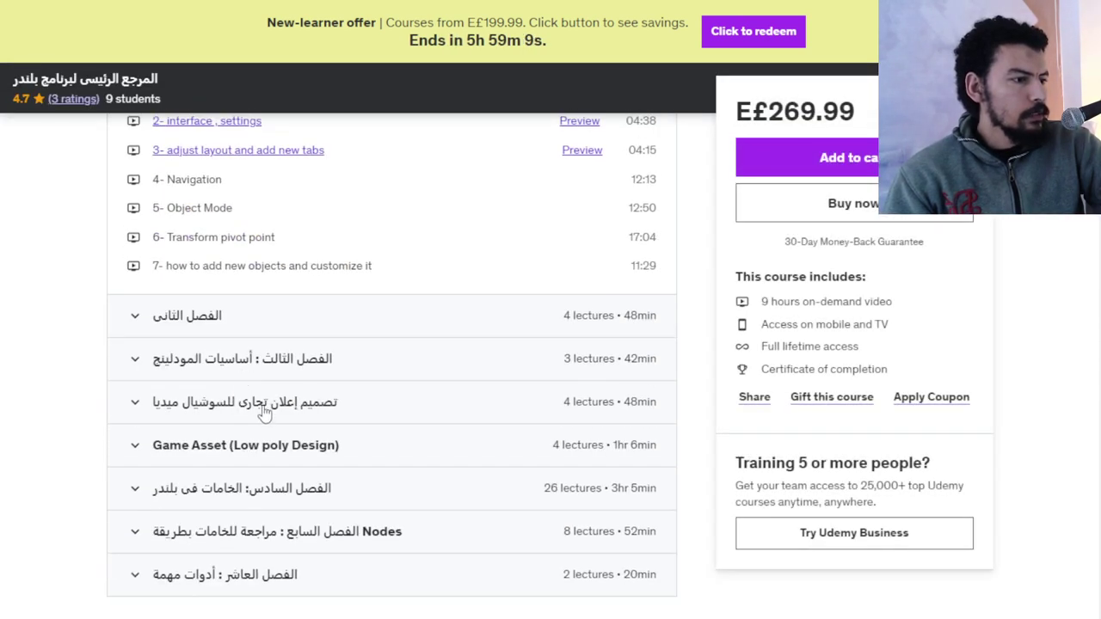
{"action": "left_click", "coordinate": [264, 413]}
- Expand the Game Asset (Low poly Design) chapter and briefly open the materials chapter
{"action": "scroll", "coordinate": [349, 417], "scroll_direction": "down", "scroll_amount": 2}
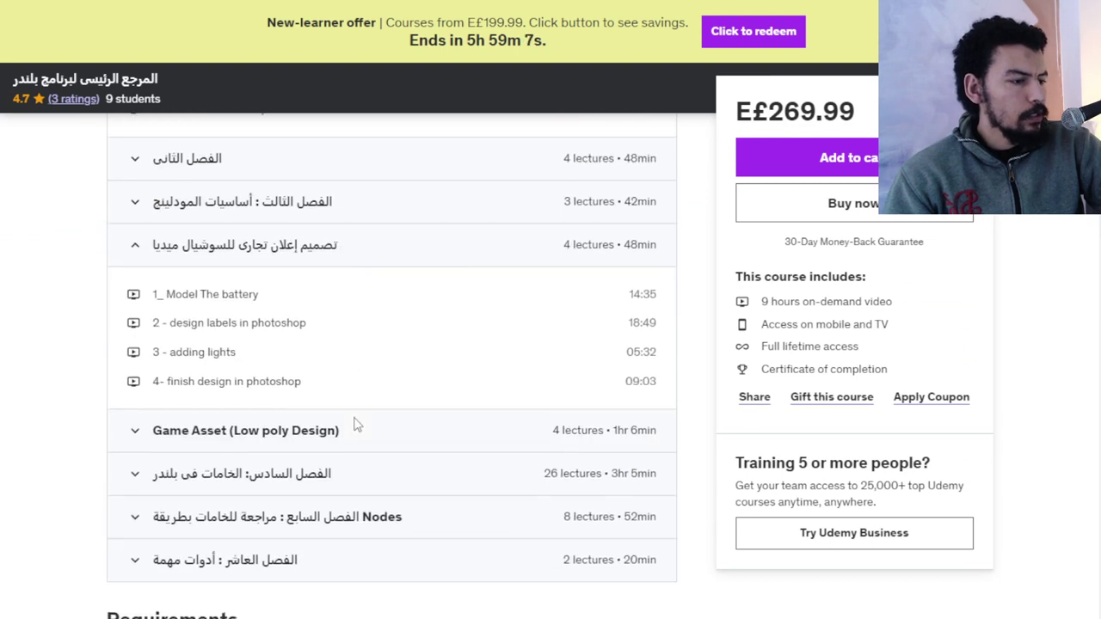
{"action": "left_click", "coordinate": [255, 435]}
{"action": "scroll", "coordinate": [290, 447], "scroll_direction": "down", "scroll_amount": 2}
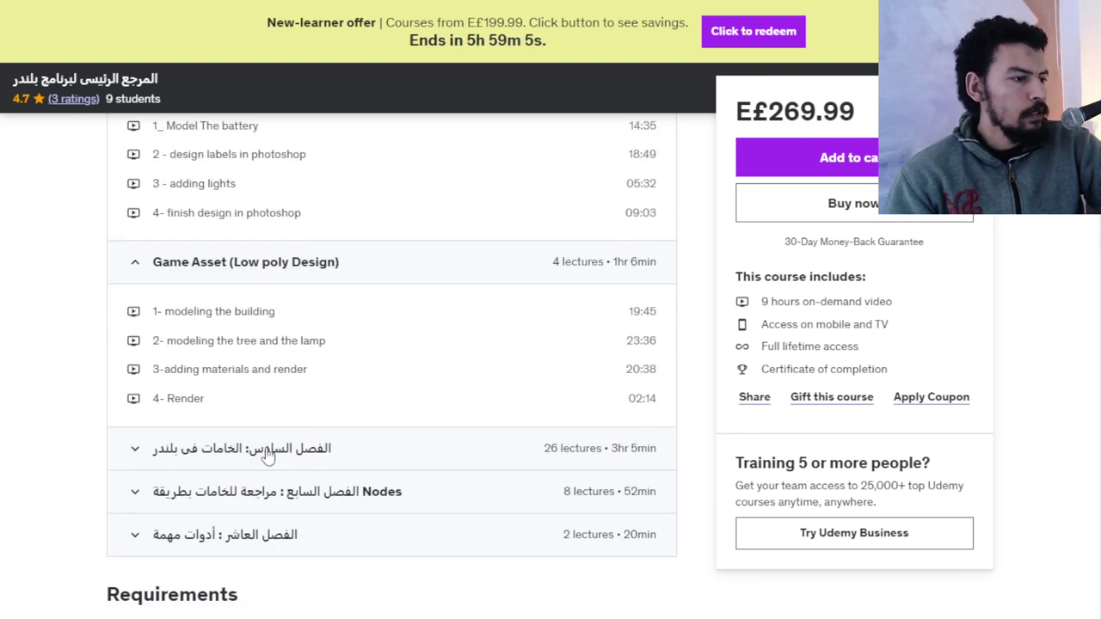
{"action": "left_click", "coordinate": [269, 456]}
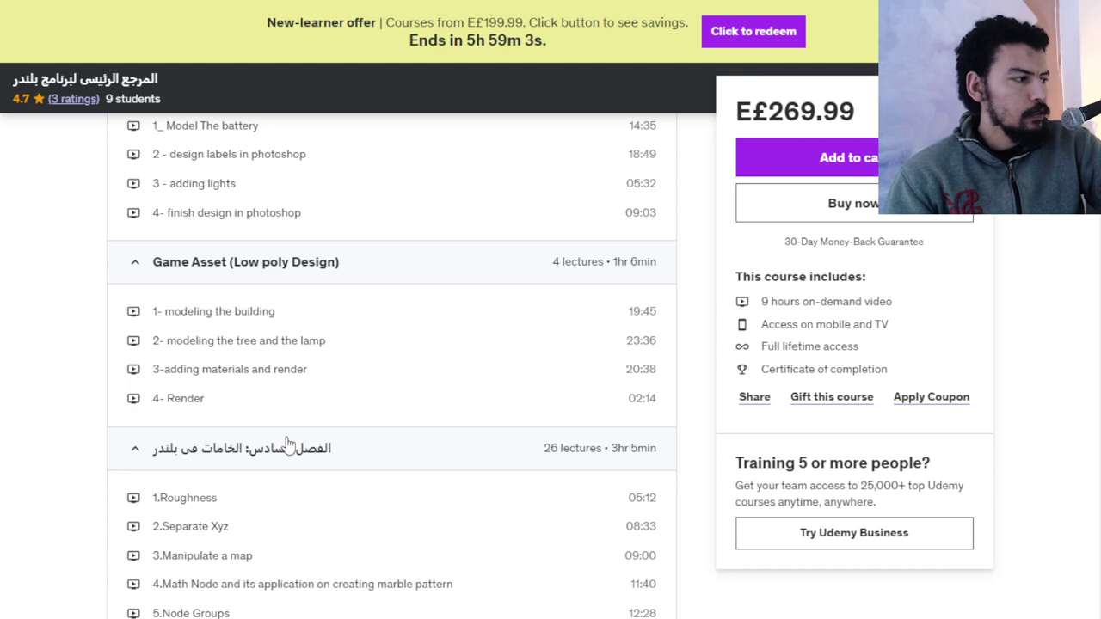
{"action": "left_click", "coordinate": [288, 444]}
{"action": "scroll", "coordinate": [362, 343], "scroll_direction": "down", "scroll_amount": 3}
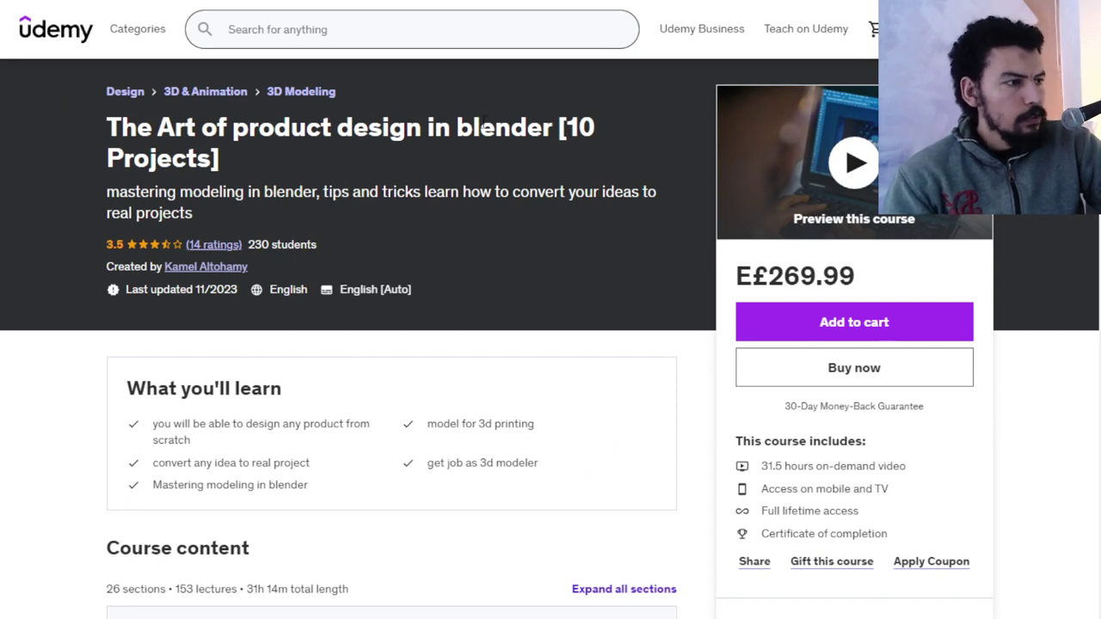
- Reveal the 16 hidden sections of the product design course's content list
{"action": "scroll", "coordinate": [639, 278], "scroll_direction": "down", "scroll_amount": 2}
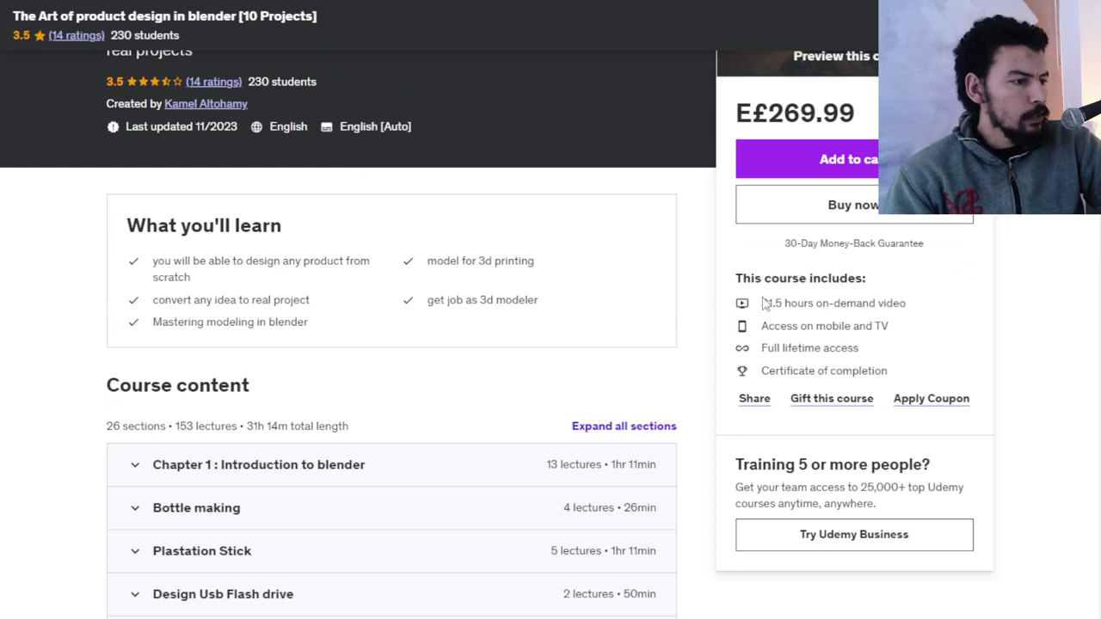
{"action": "scroll", "coordinate": [221, 484], "scroll_direction": "down", "scroll_amount": 2}
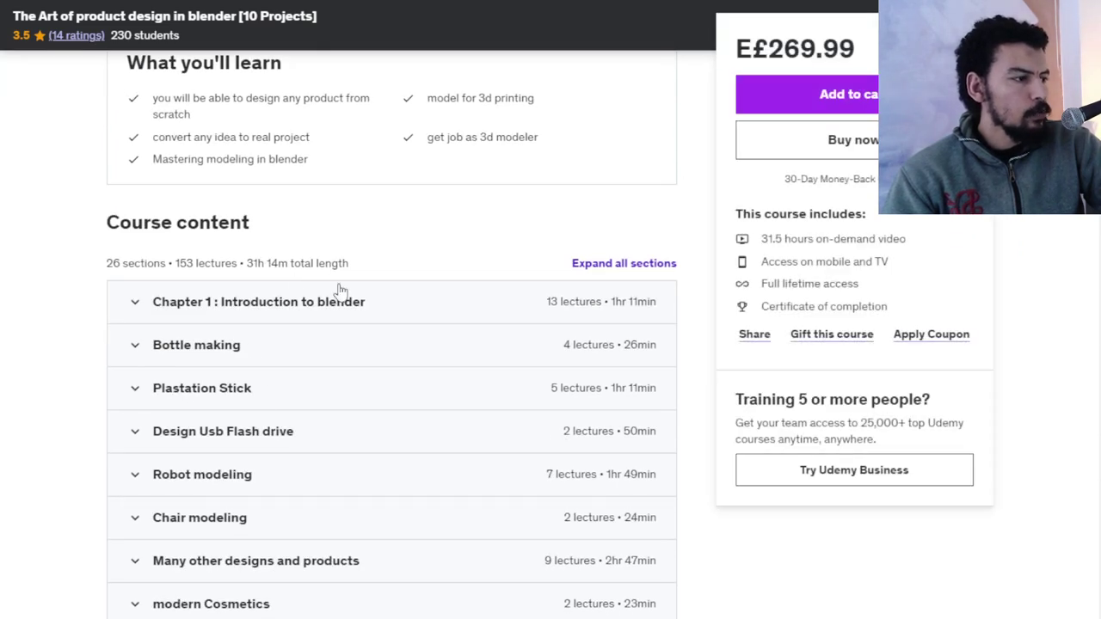
{"action": "scroll", "coordinate": [309, 361], "scroll_direction": "down", "scroll_amount": 2}
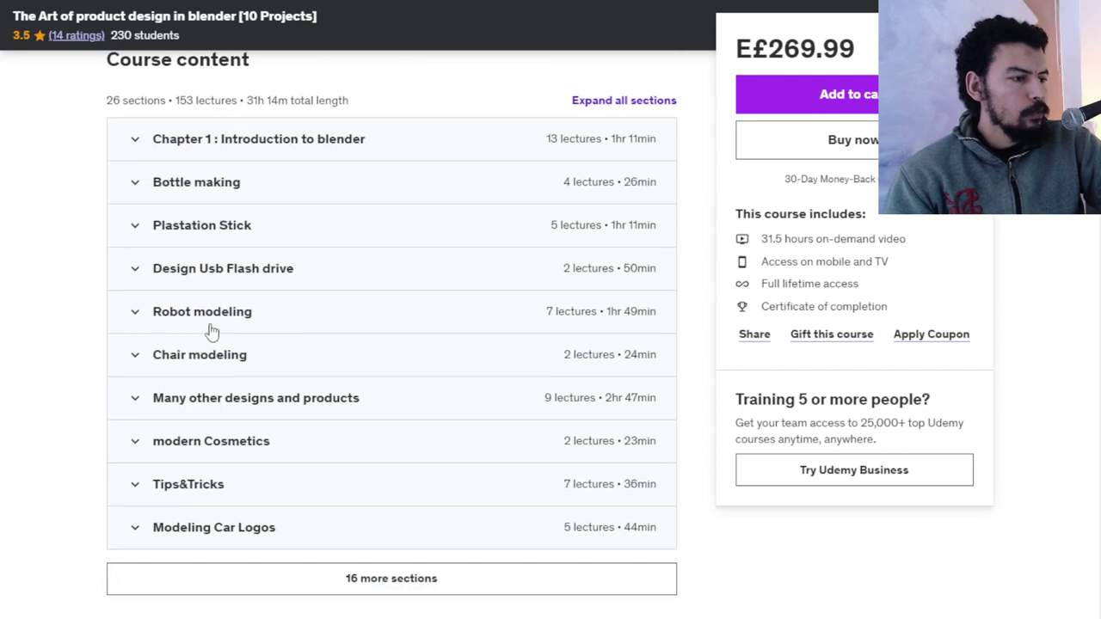
{"action": "left_click", "coordinate": [373, 570]}
- Expand the UPDATE [September - 2023] section further down the course list
{"action": "scroll", "coordinate": [260, 372], "scroll_direction": "down", "scroll_amount": 2}
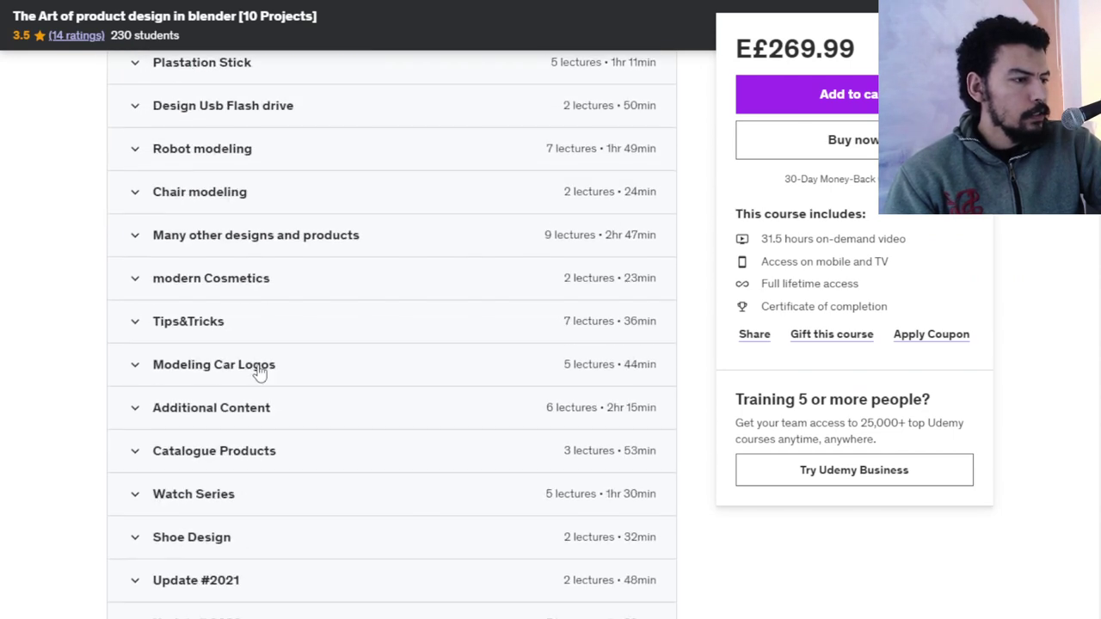
{"action": "scroll", "coordinate": [248, 400], "scroll_direction": "down", "scroll_amount": 2}
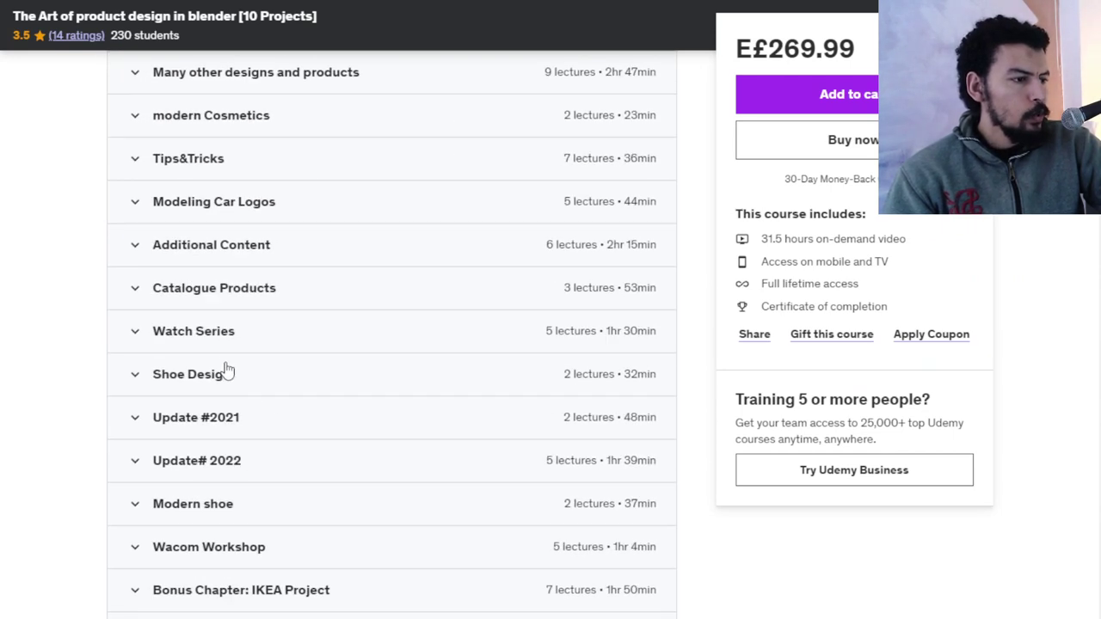
{"action": "scroll", "coordinate": [228, 408], "scroll_direction": "down", "scroll_amount": 1}
{"action": "scroll", "coordinate": [217, 387], "scroll_direction": "down", "scroll_amount": 2}
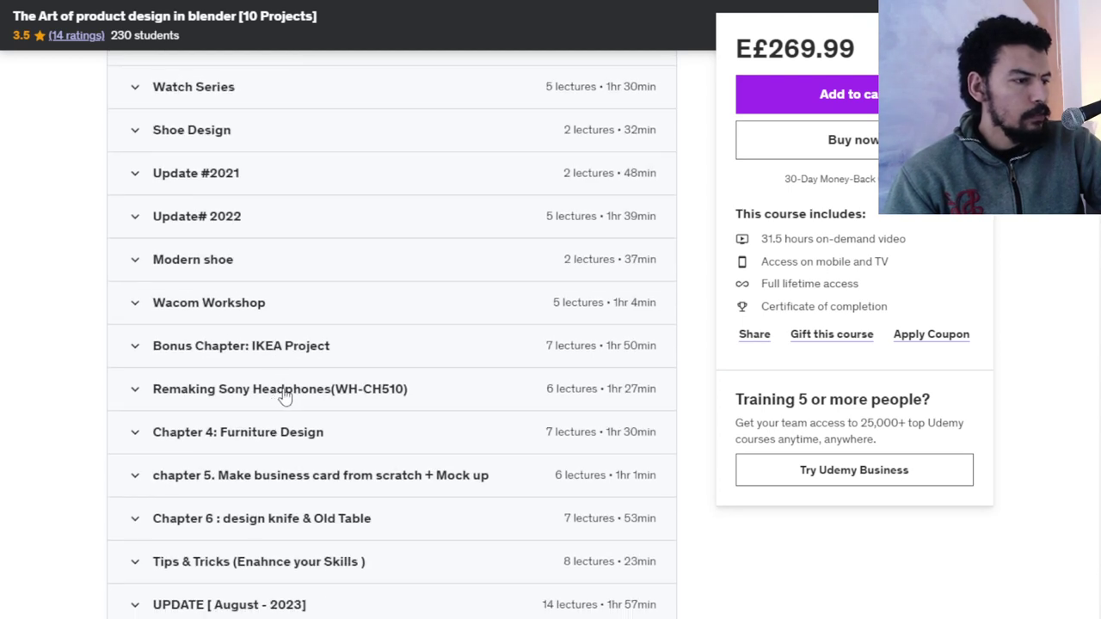
{"action": "scroll", "coordinate": [308, 418], "scroll_direction": "down", "scroll_amount": 1}
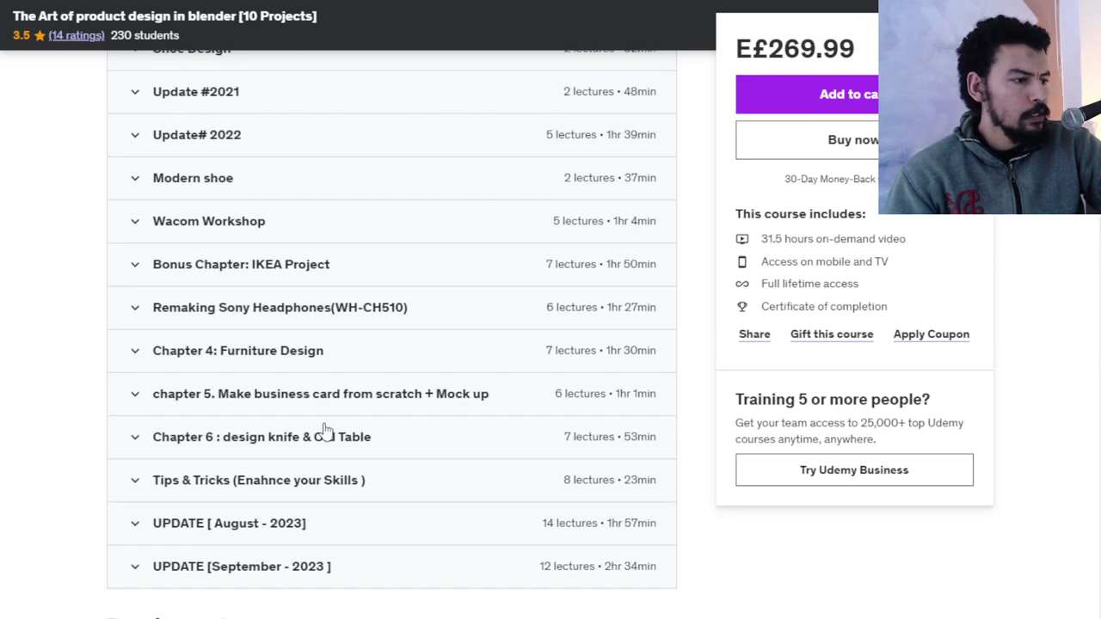
{"action": "scroll", "coordinate": [321, 430], "scroll_direction": "down", "scroll_amount": 1}
{"action": "scroll", "coordinate": [284, 419], "scroll_direction": "down", "scroll_amount": 1}
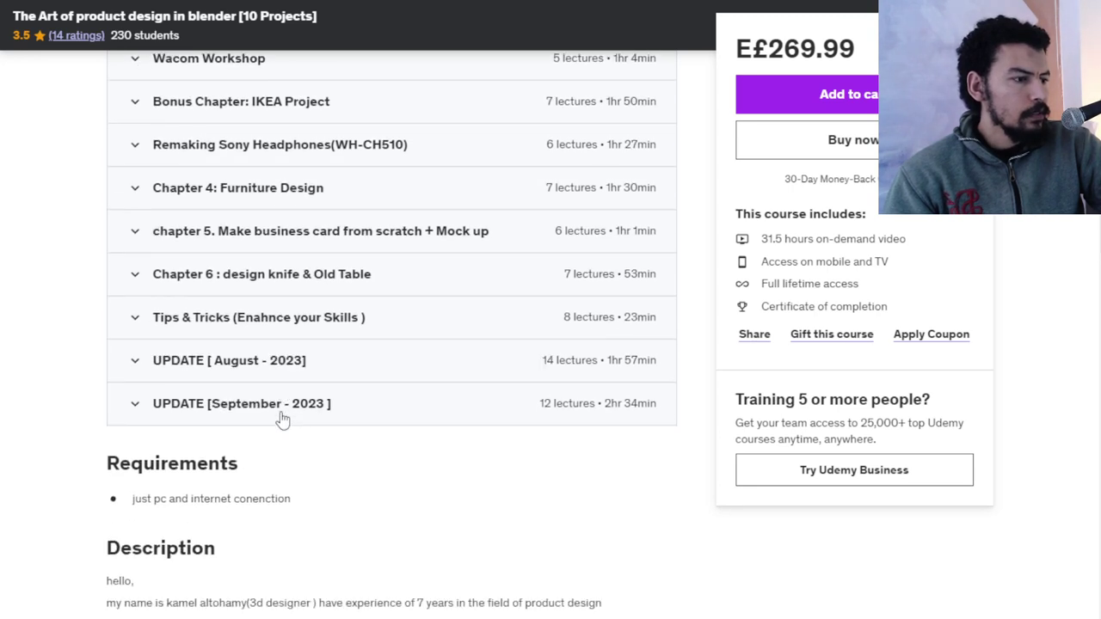
{"action": "left_click", "coordinate": [247, 411]}
- Browse its 12 lectures, lipstick modelling to bracelet rendering, and return to Course content
{"action": "scroll", "coordinate": [263, 423], "scroll_direction": "down", "scroll_amount": 2}
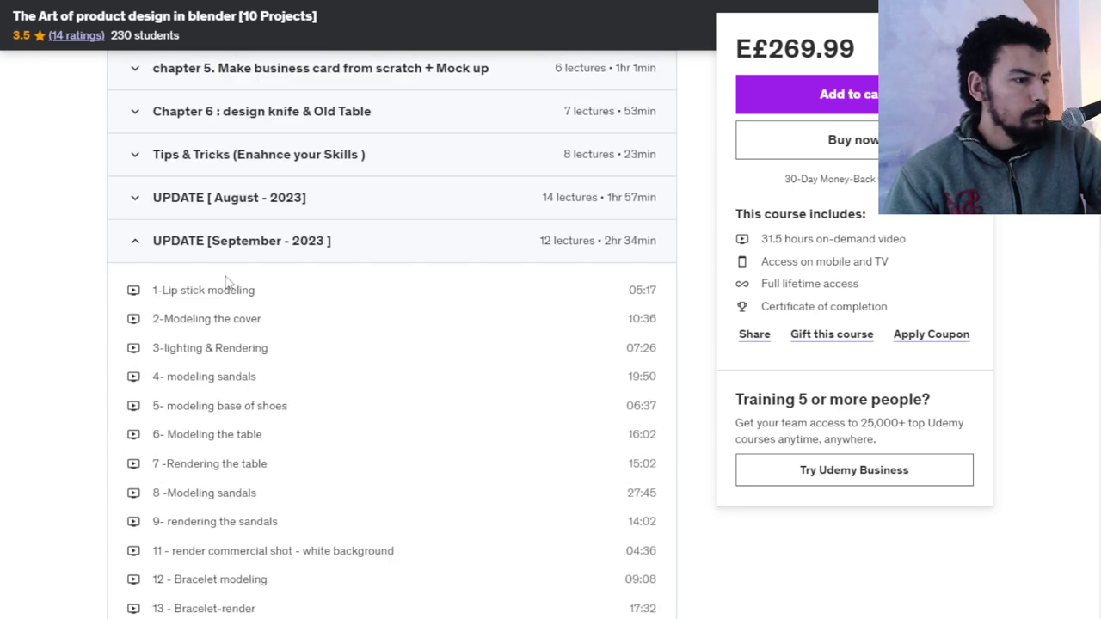
{"action": "scroll", "coordinate": [258, 388], "scroll_direction": "down", "scroll_amount": 3}
{"action": "scroll", "coordinate": [425, 430], "scroll_direction": "up", "scroll_amount": 1}
{"action": "scroll", "coordinate": [505, 407], "scroll_direction": "up", "scroll_amount": 2}
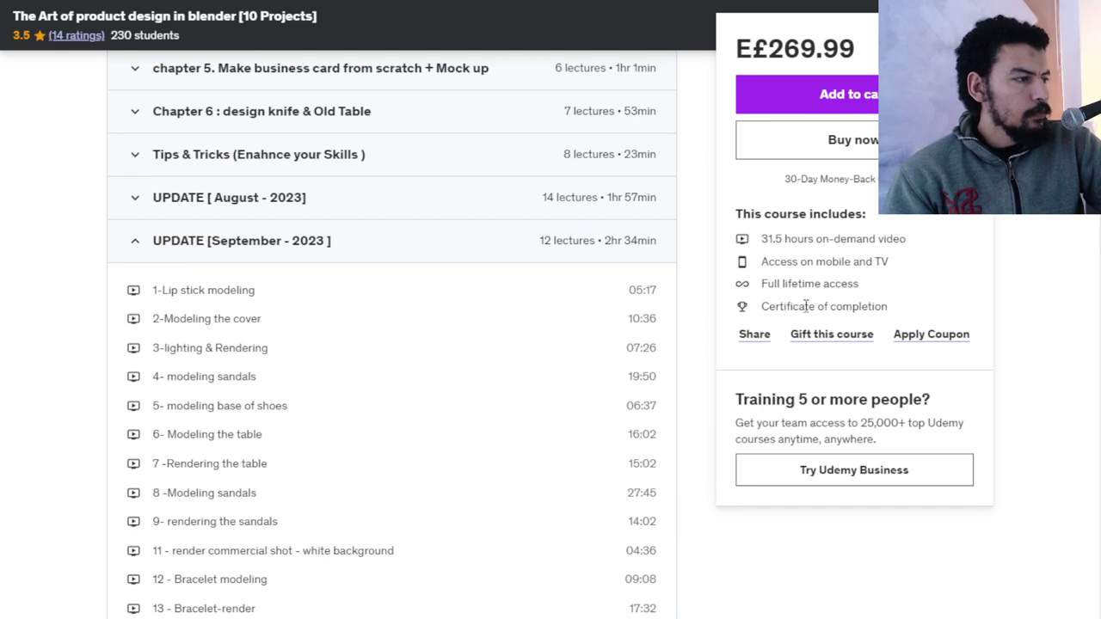
{"action": "scroll", "coordinate": [391, 345], "scroll_direction": "down", "scroll_amount": 2}
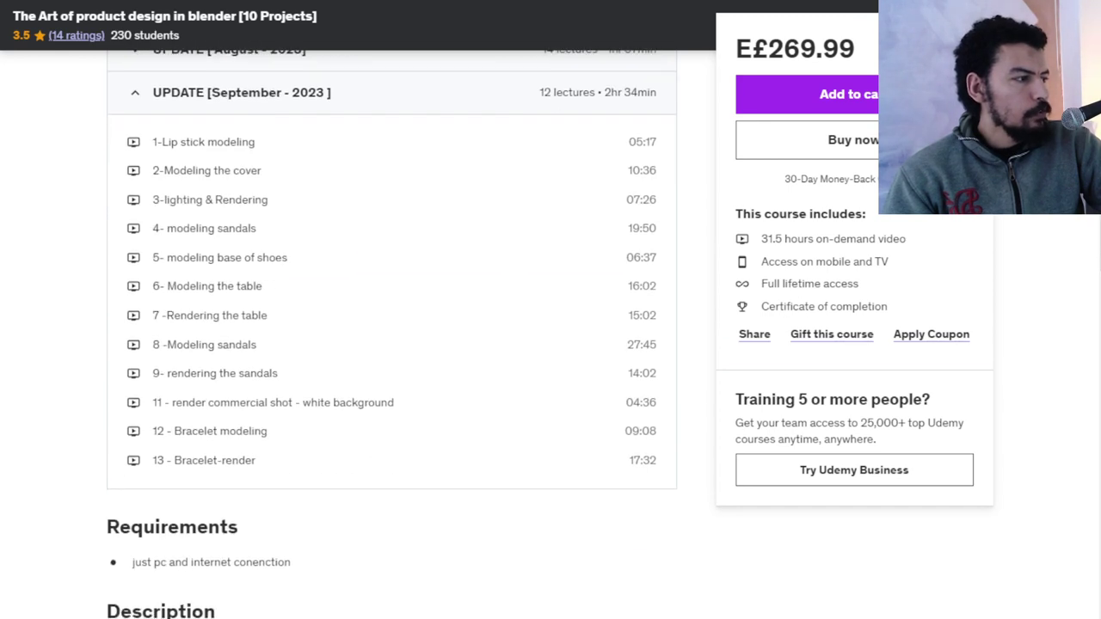
{"action": "scroll", "coordinate": [391, 344], "scroll_direction": "down", "scroll_amount": 2}
{"action": "scroll", "coordinate": [392, 345], "scroll_direction": "up", "scroll_amount": 6}
{"action": "scroll", "coordinate": [392, 344], "scroll_direction": "up", "scroll_amount": 3}
{"action": "scroll", "coordinate": [391, 344], "scroll_direction": "up", "scroll_amount": 2}
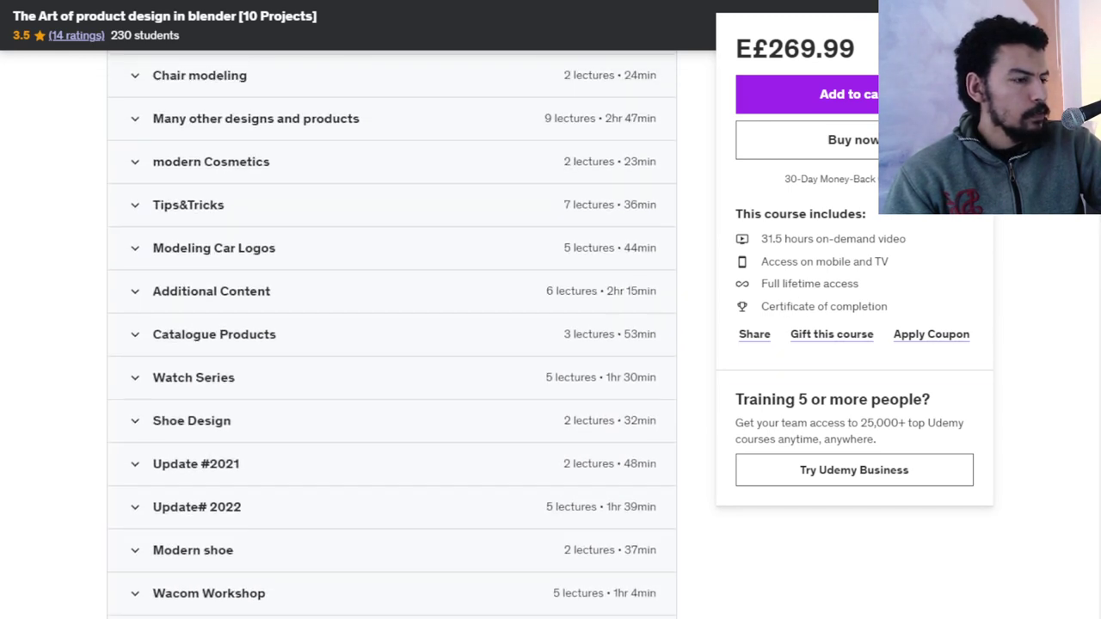
{"action": "scroll", "coordinate": [392, 344], "scroll_direction": "up", "scroll_amount": 5}
{"action": "scroll", "coordinate": [392, 345], "scroll_direction": "up", "scroll_amount": 1}
{"action": "scroll", "coordinate": [816, 256], "scroll_direction": "up", "scroll_amount": 2}
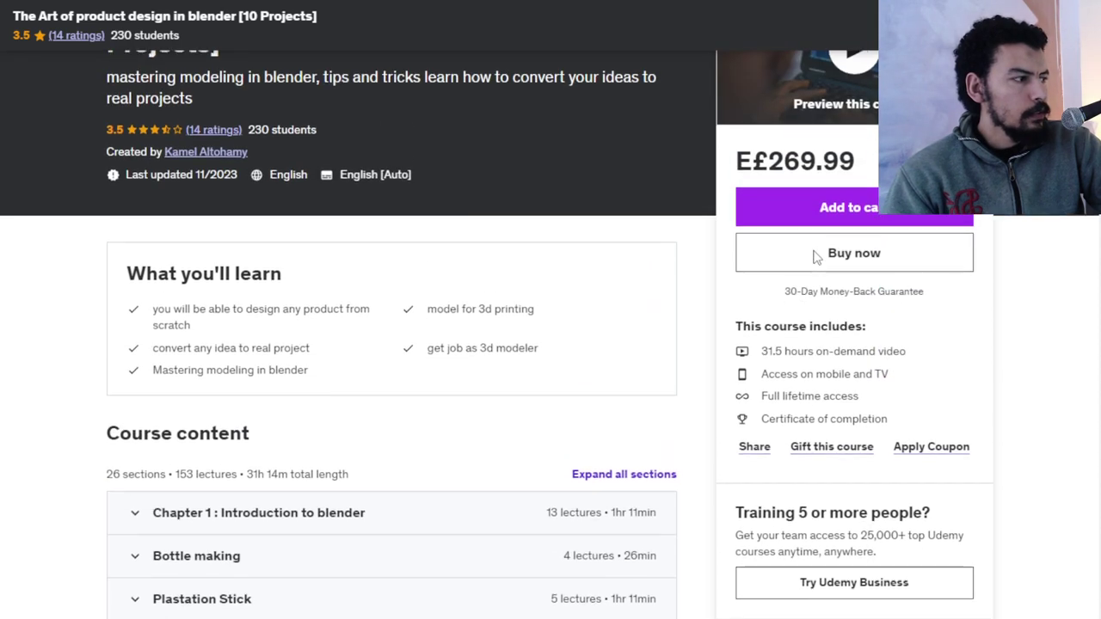
{"action": "scroll", "coordinate": [368, 421], "scroll_direction": "down", "scroll_amount": 1}
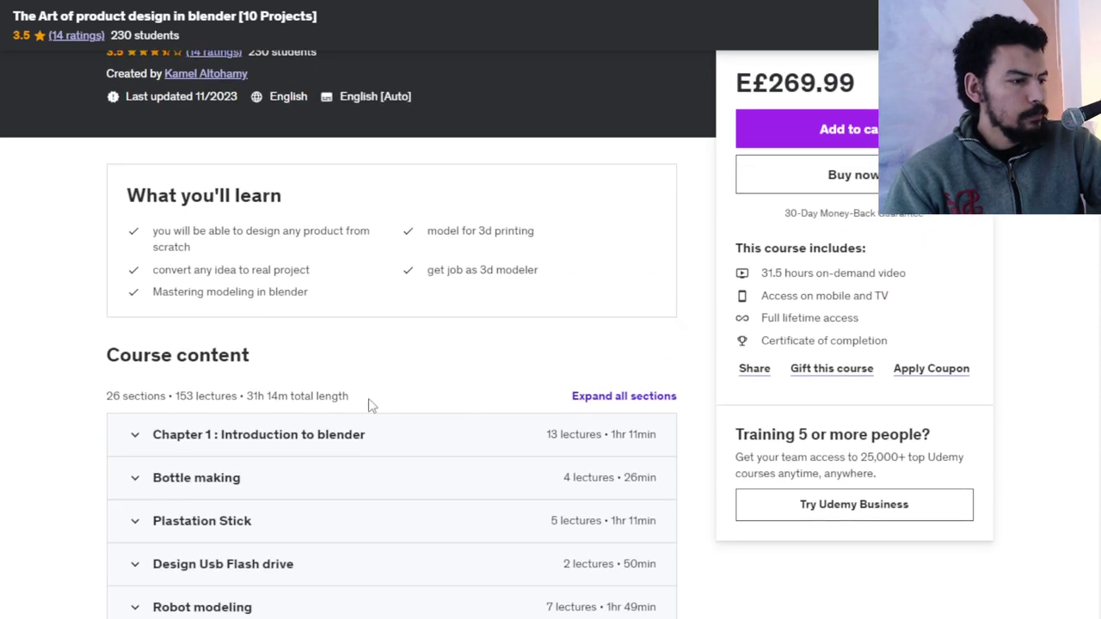